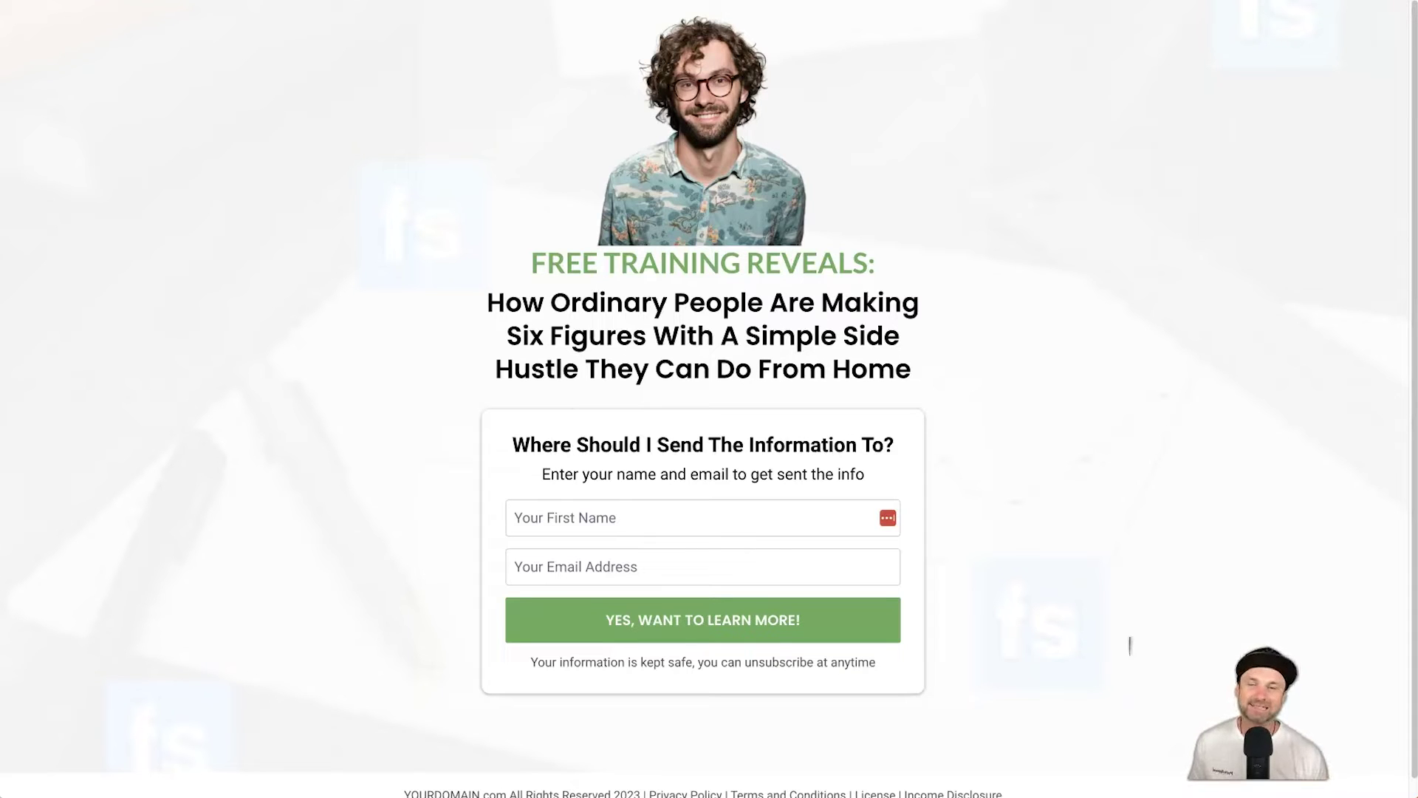
Step: Review the opt-in page headline and the Roadmap sales page, from its video and core modules through to the FAQ
drag(443, 311, 896, 367)
click(890, 366)
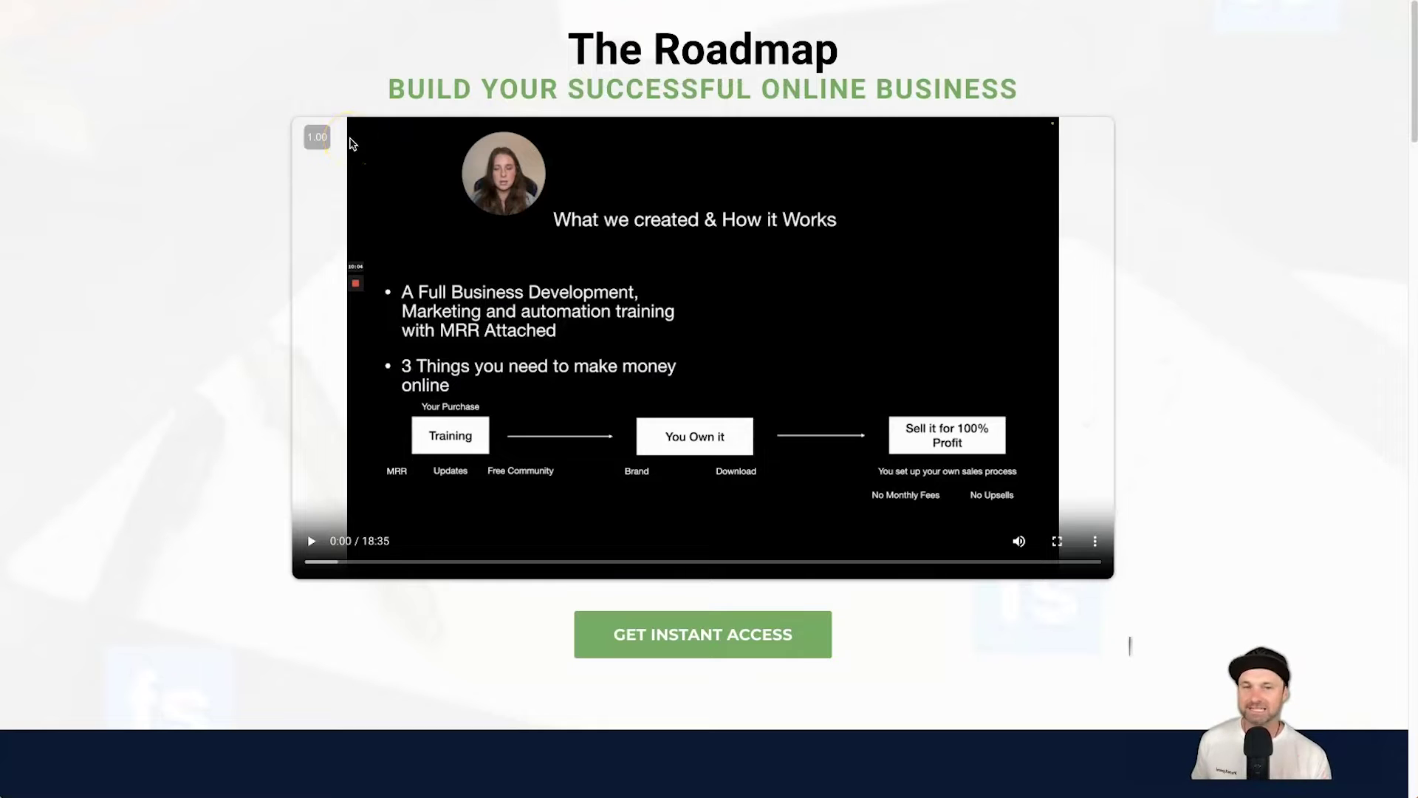
scroll(342, 190, down, 5)
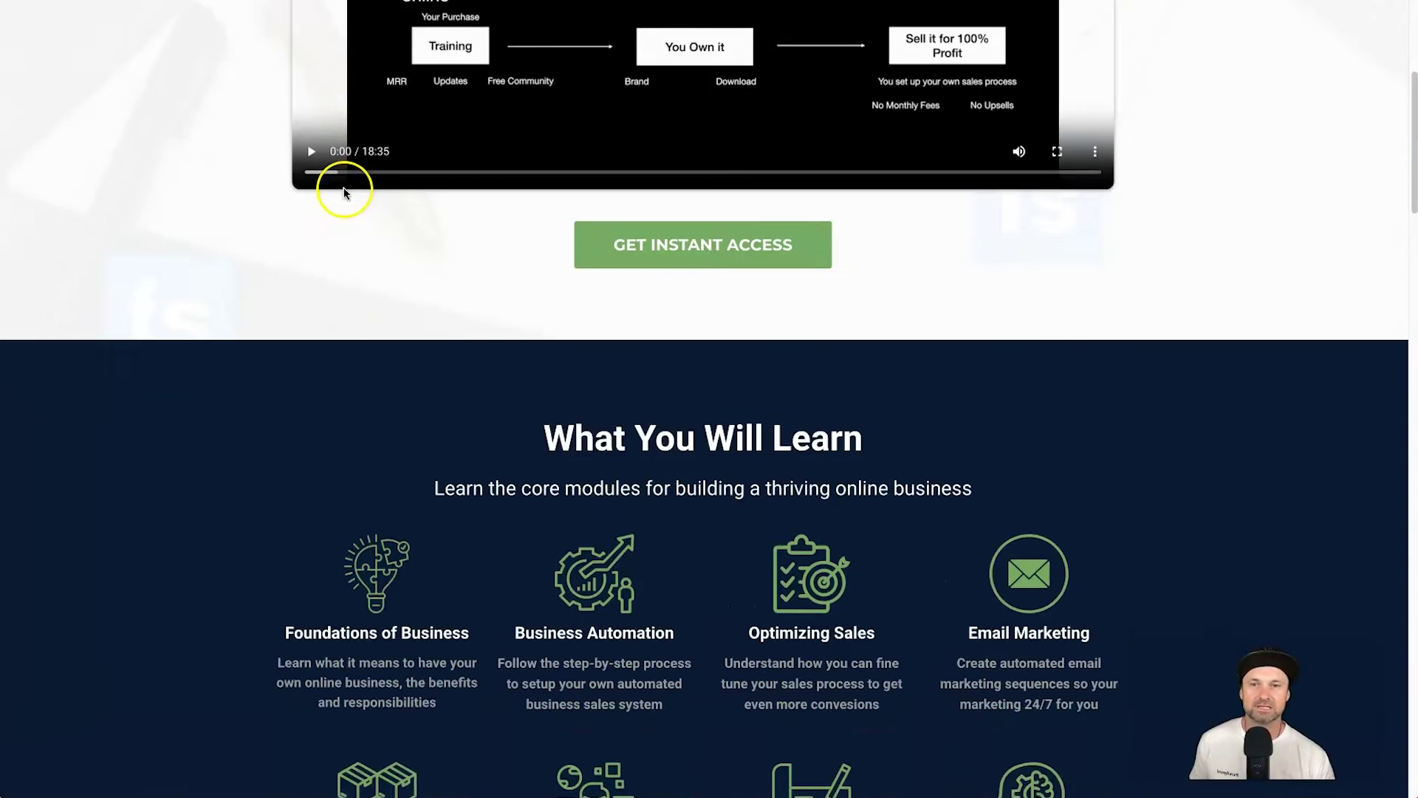
scroll(785, 49, up, 5)
scroll(585, 377, down, 8)
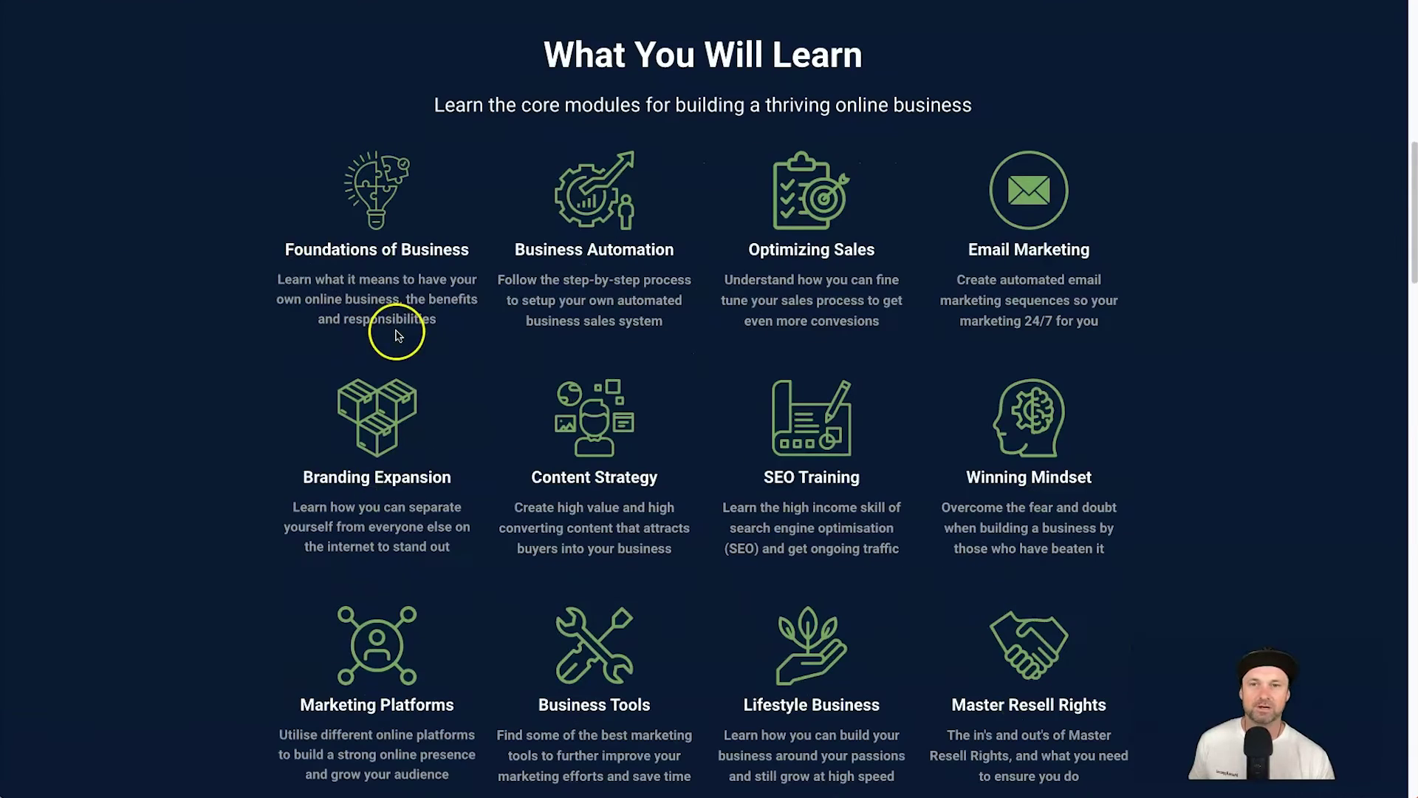
scroll(286, 215, down, 15)
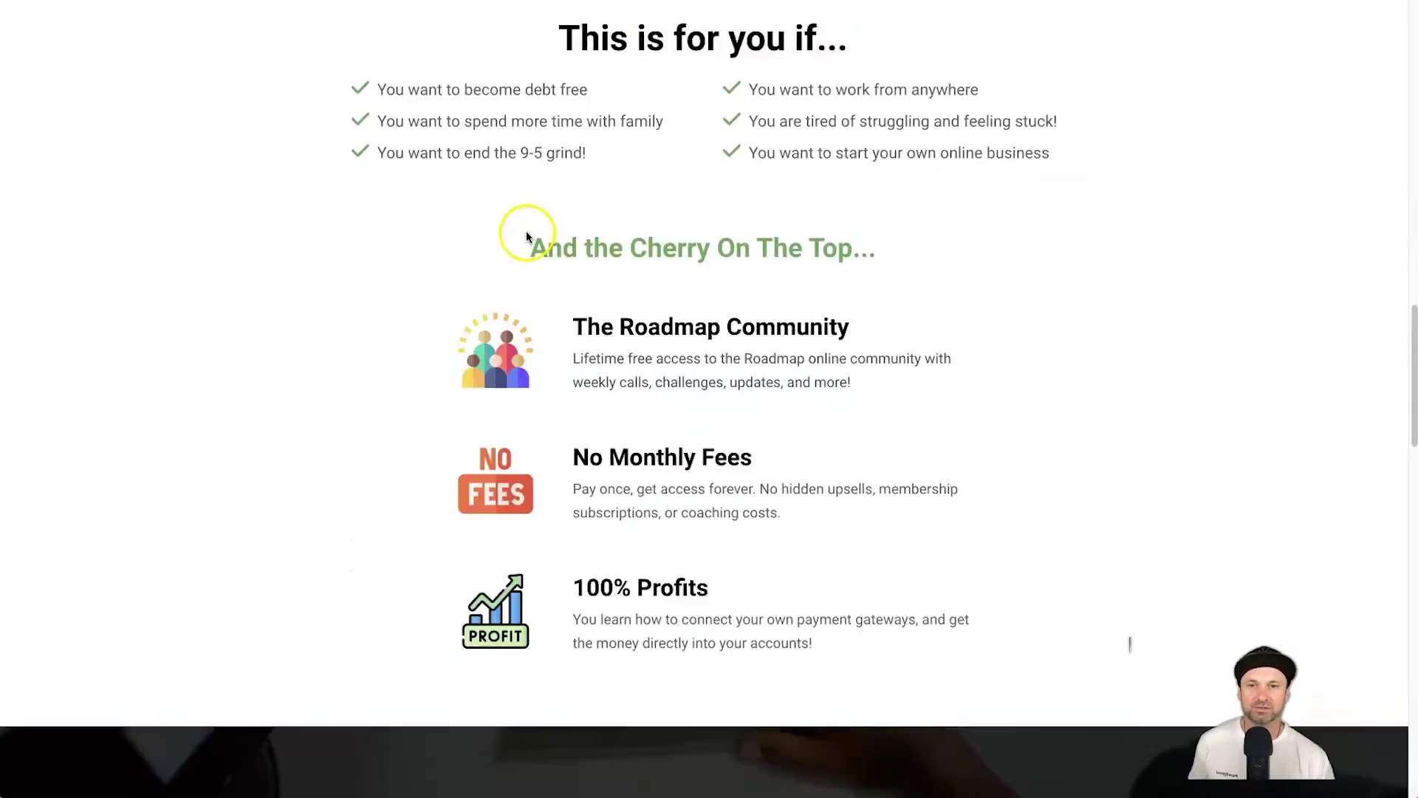
scroll(525, 234, down, 15)
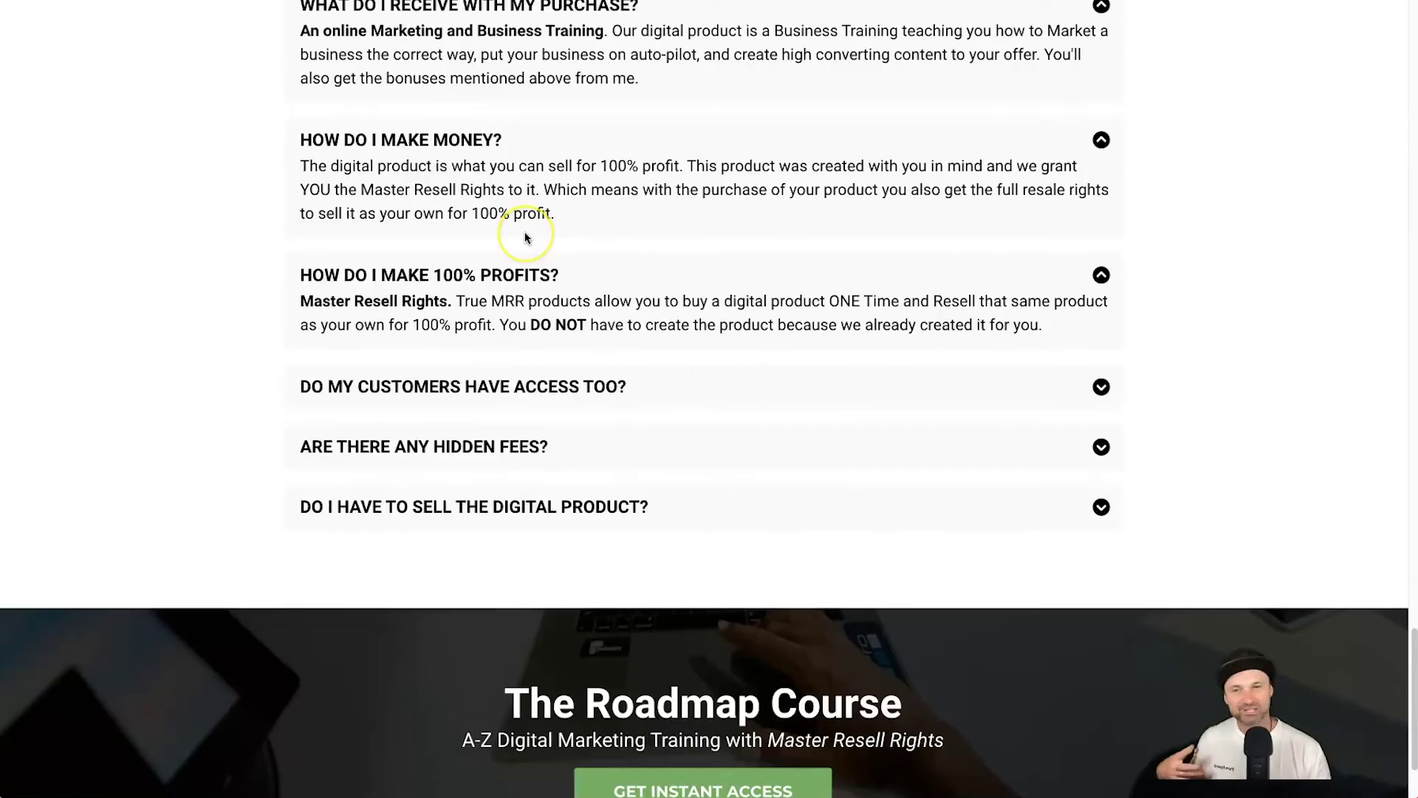
scroll(525, 234, up, 20)
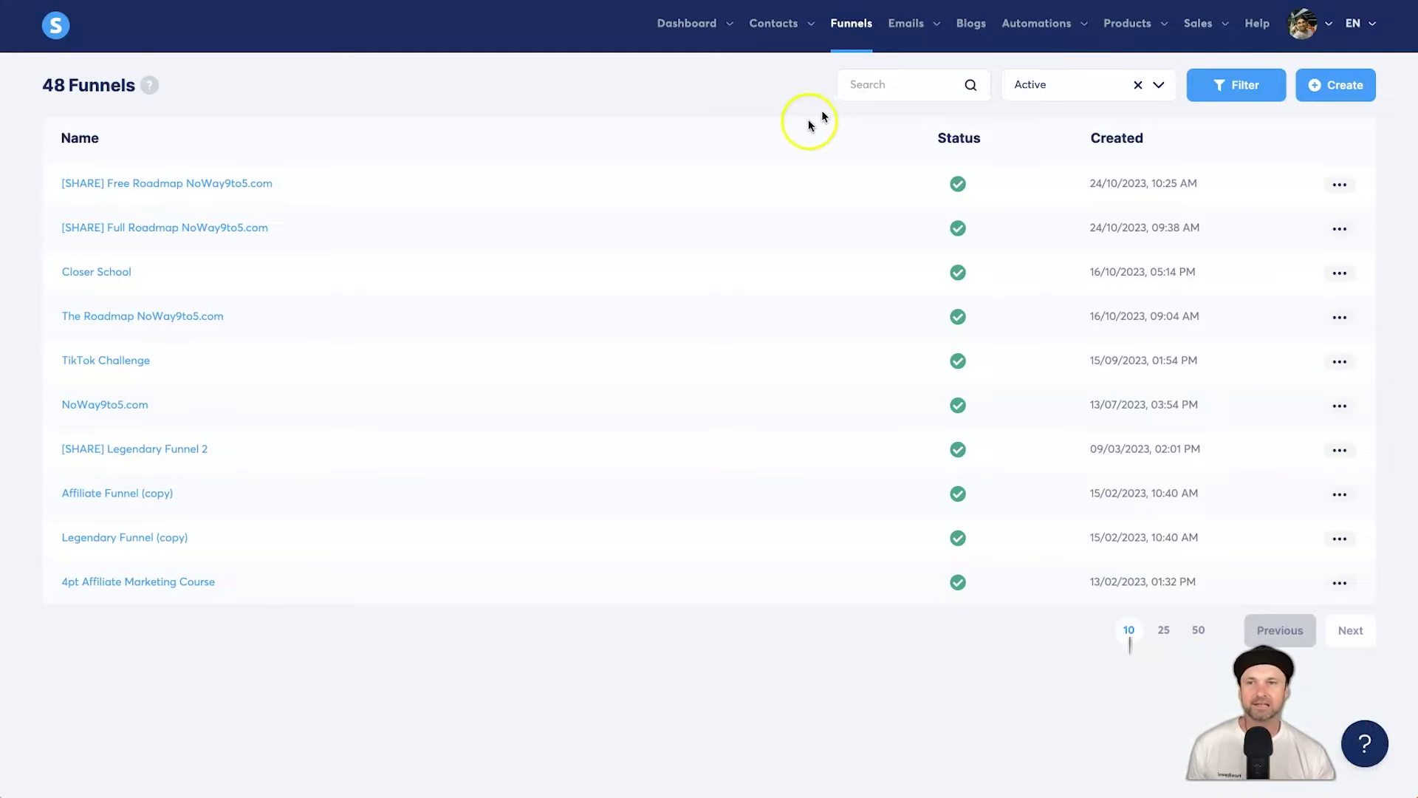
Step: Duplicate the "[SHARE] Free Roadmap NoWay9to5.com" funnel
drag(311, 192, 26, 184)
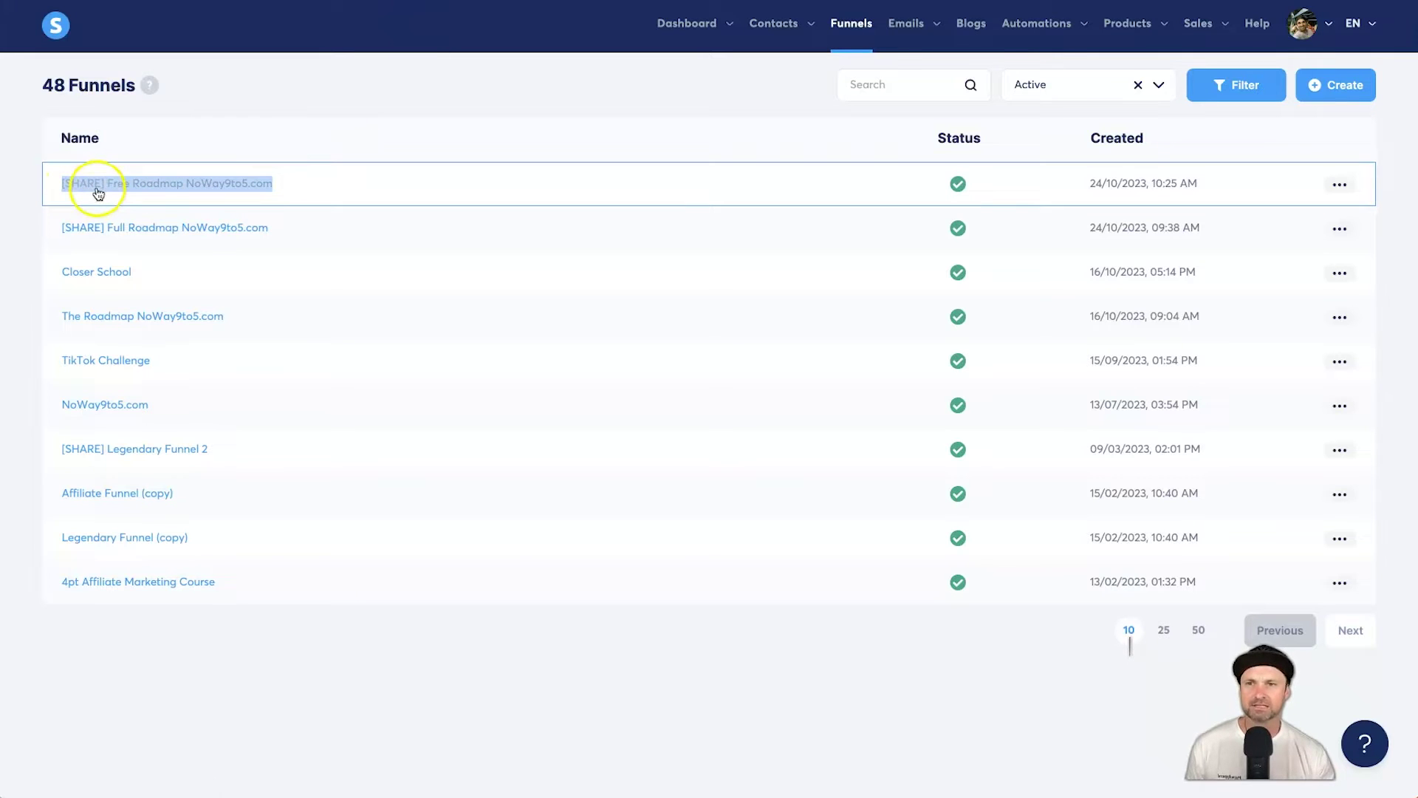
click(316, 120)
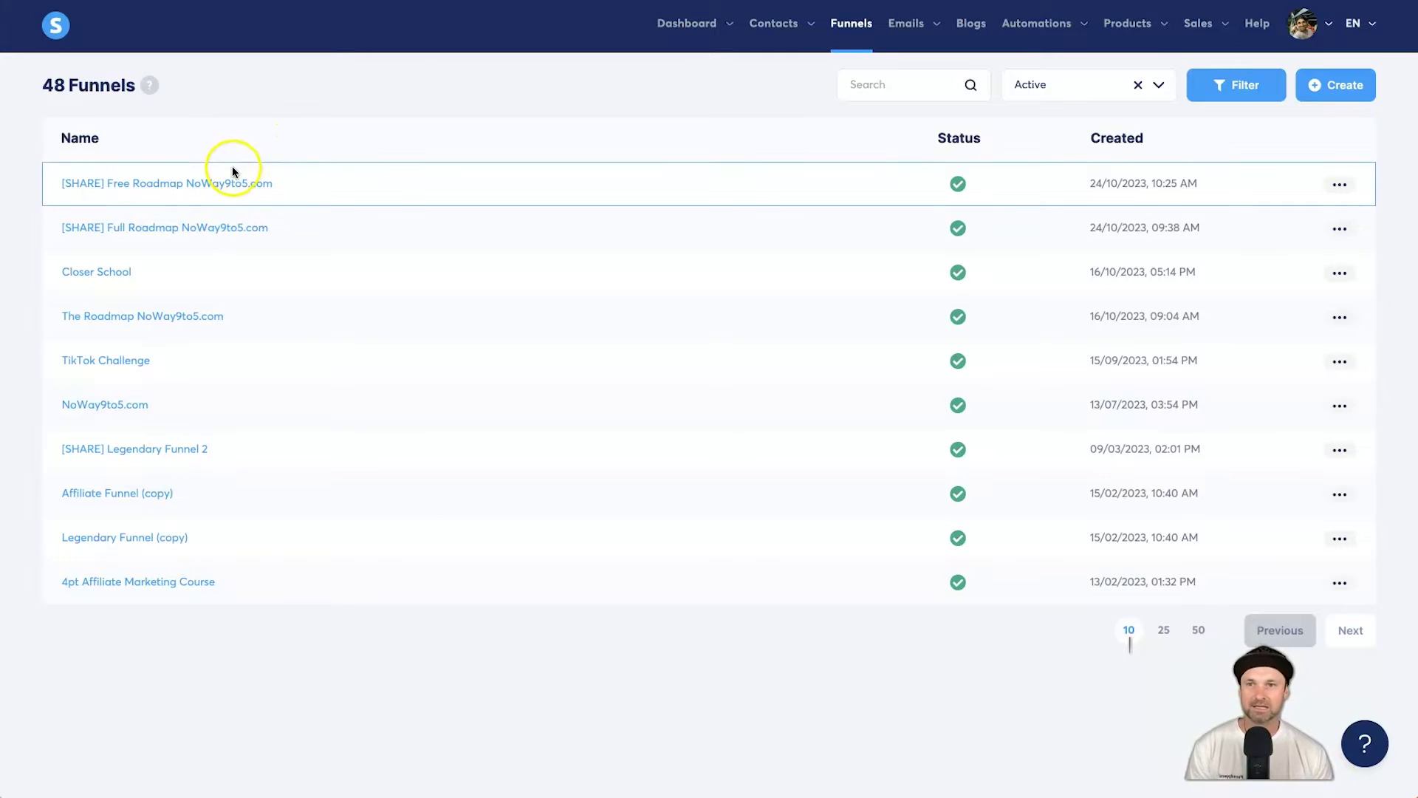
click(1340, 184)
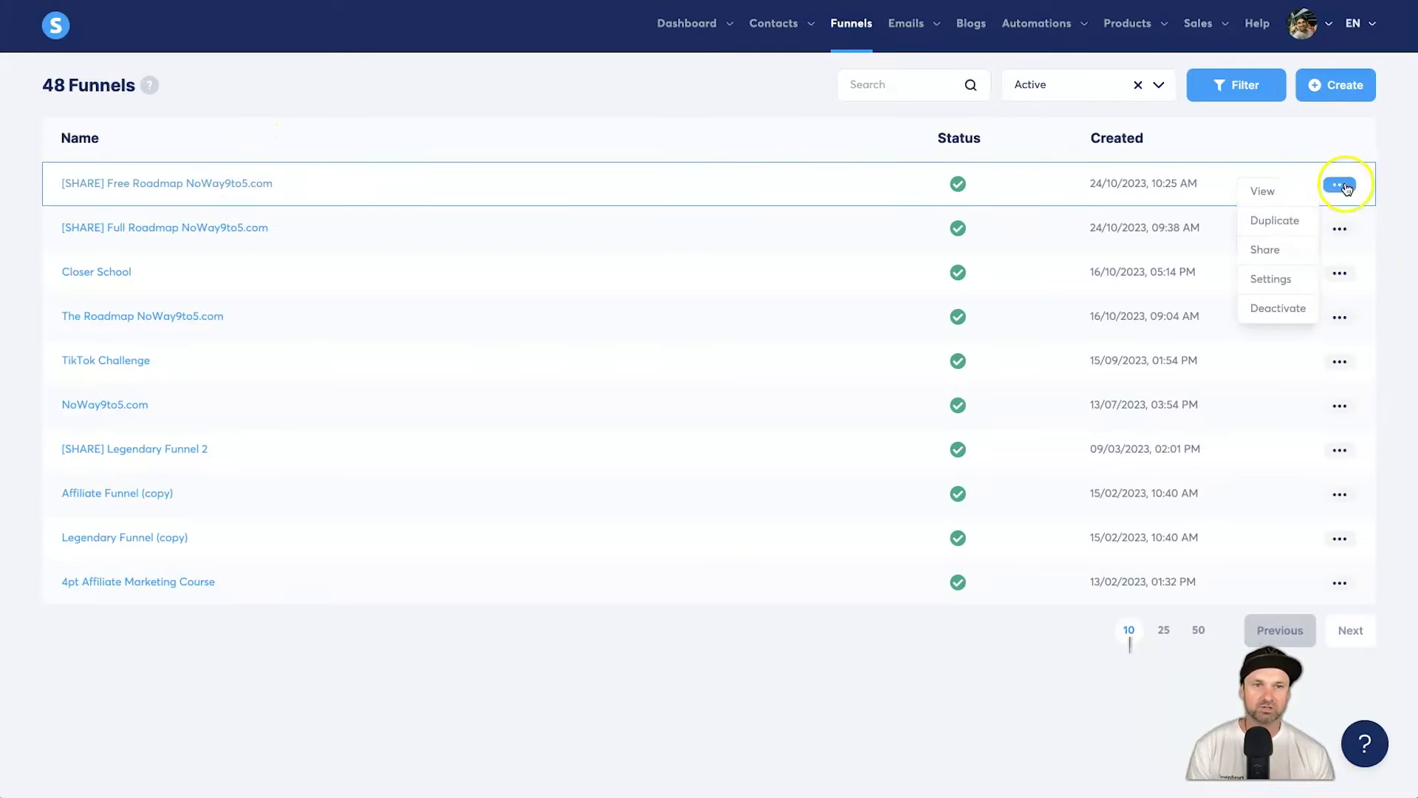
click(1289, 217)
click(704, 470)
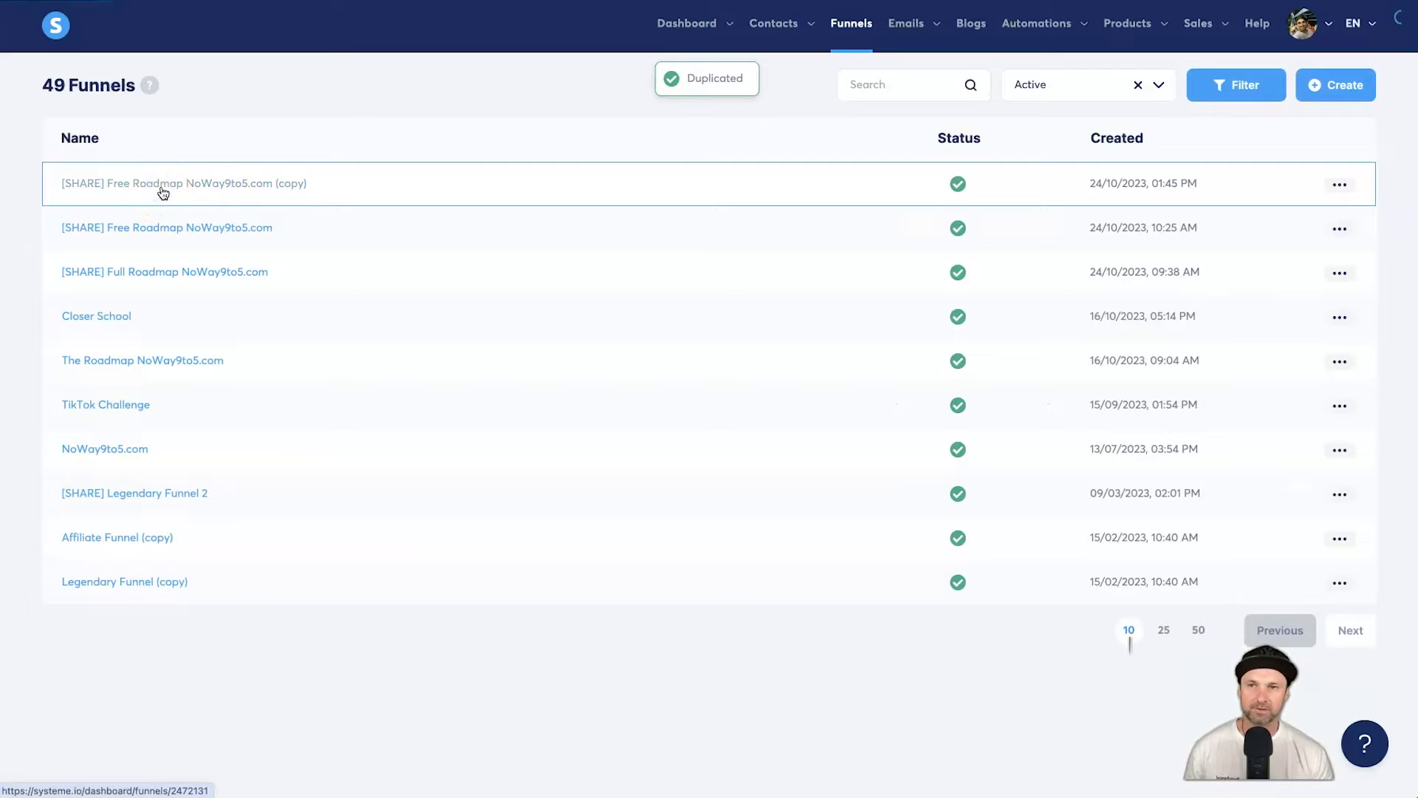
Step: Open the copied funnel's settings and change its name to "Roadmap to Riches"
click(194, 185)
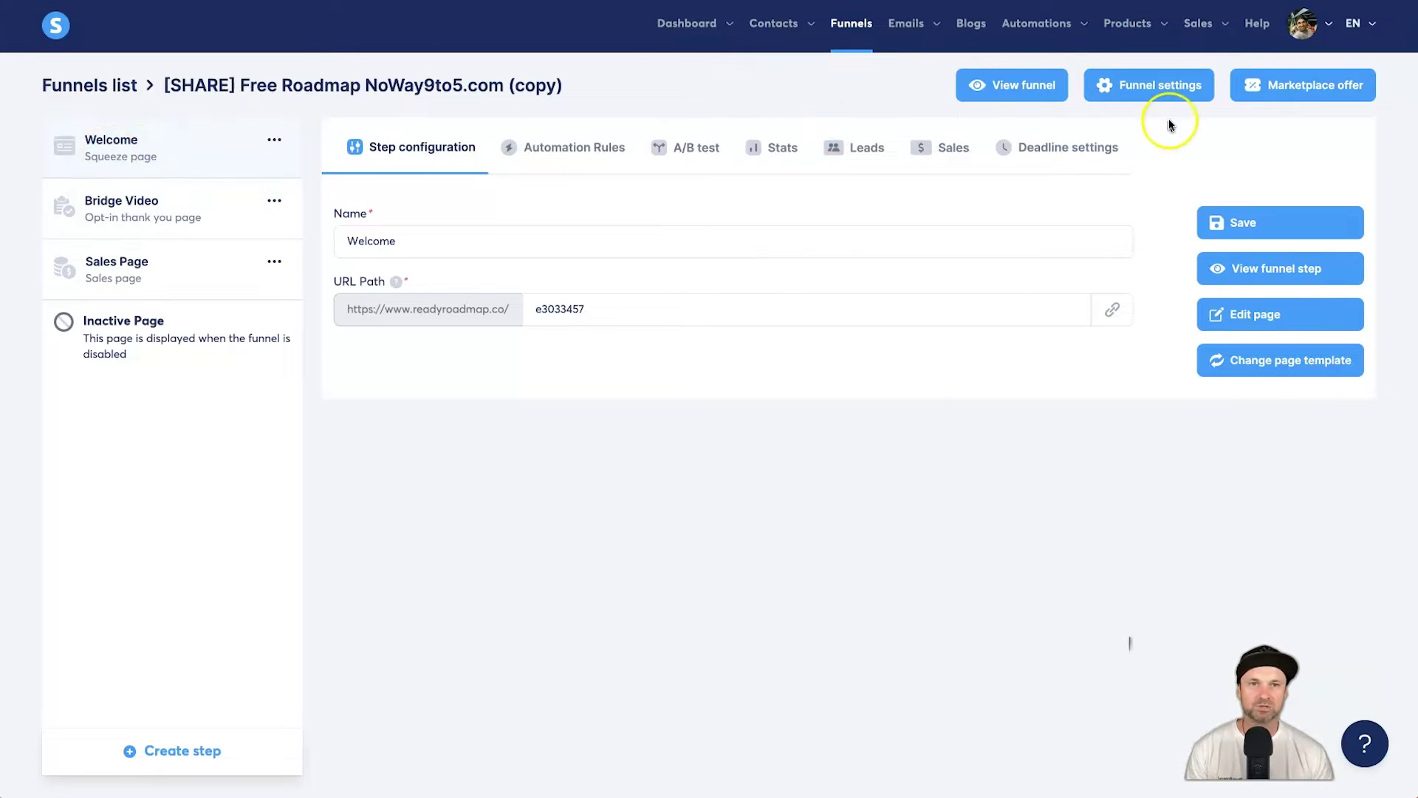
click(1168, 99)
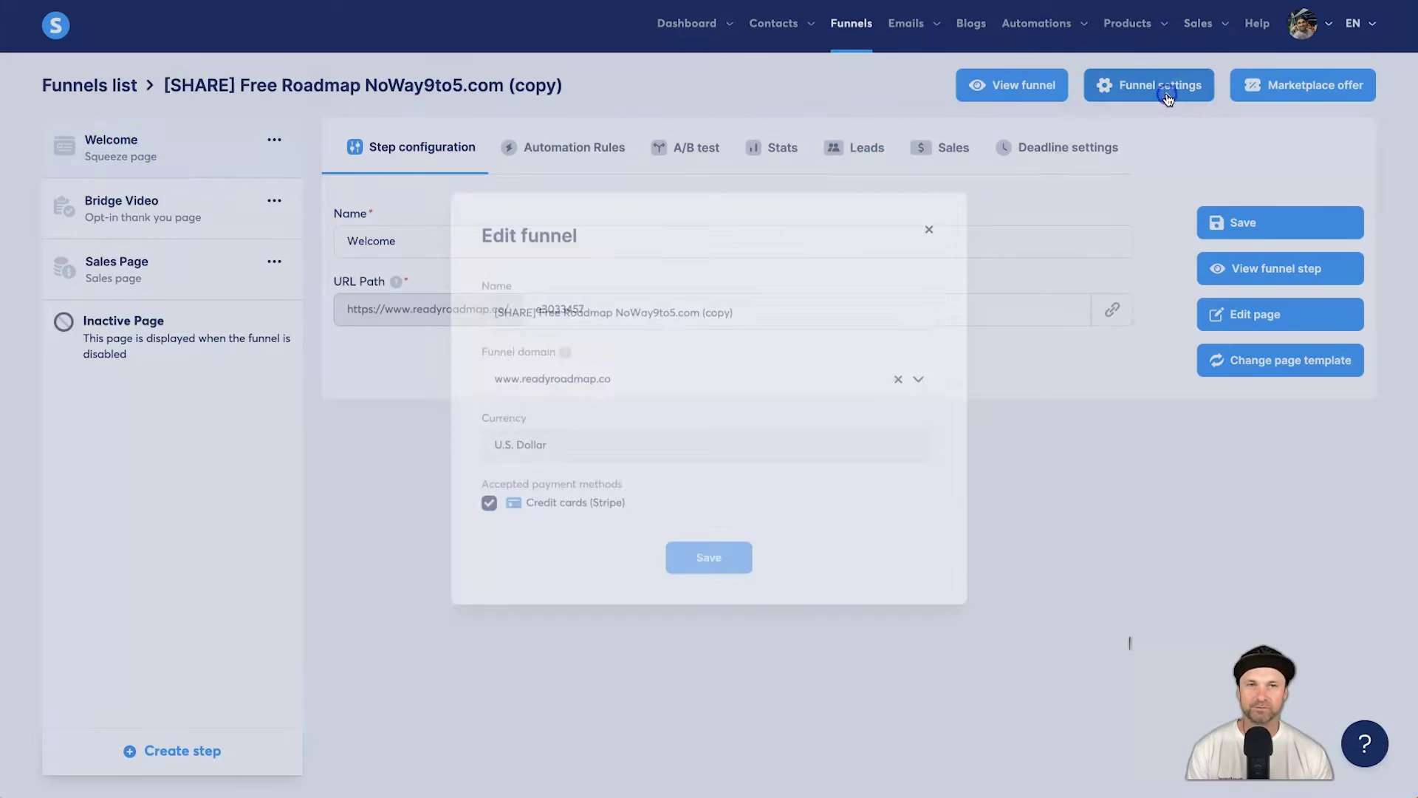
triple_click(564, 310)
text(Roadmap to Riches)
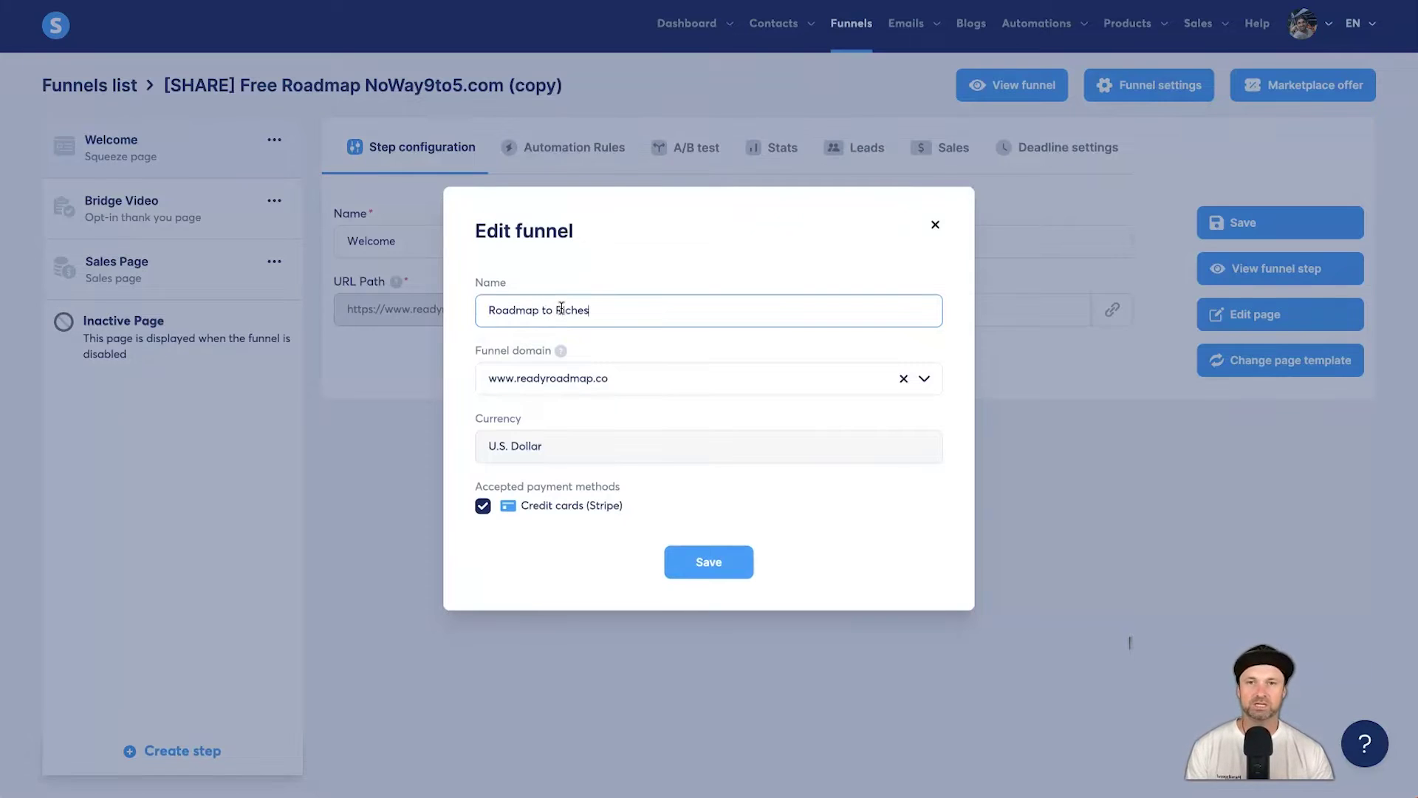
key(Home)
text(9steps)
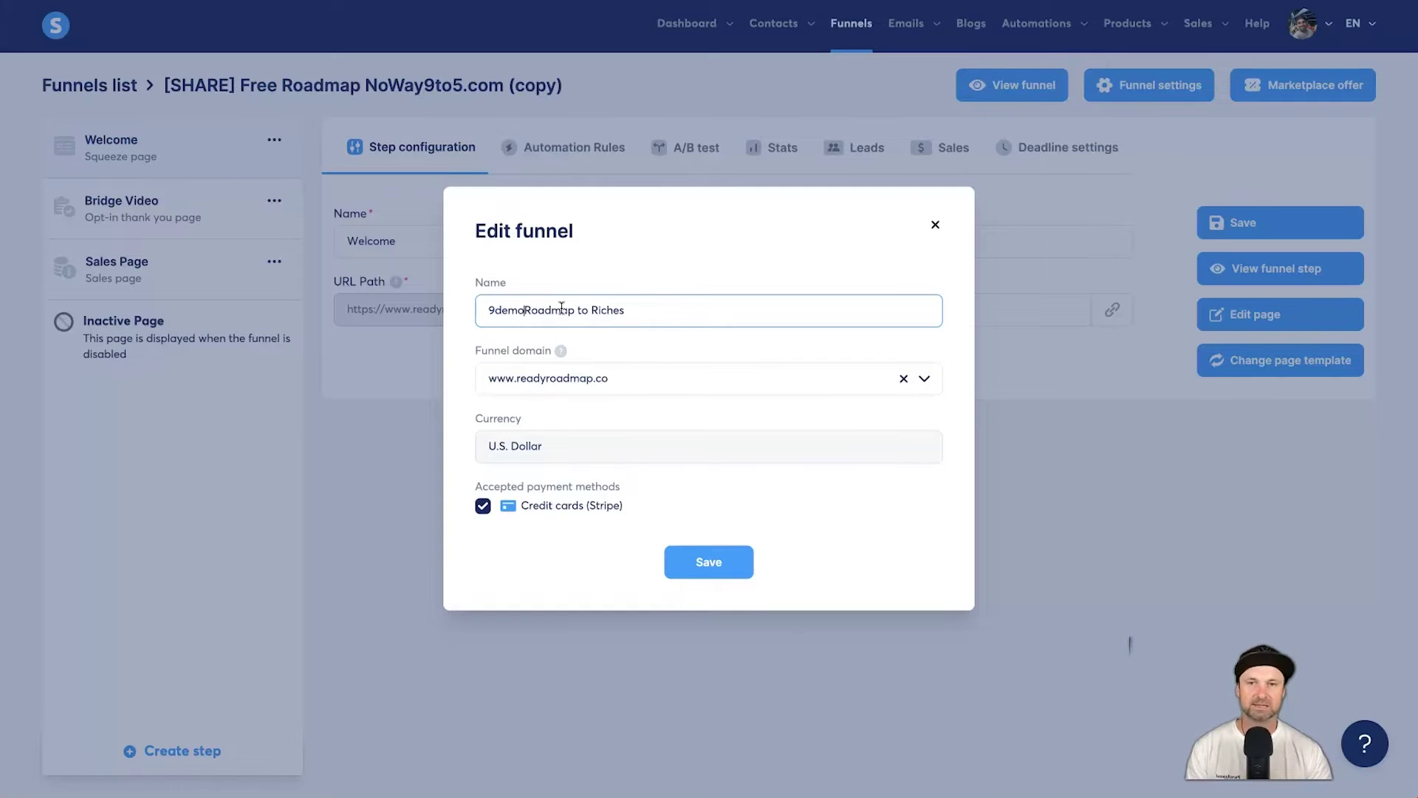
key(BackSpace)
key(BackSpace)
key(BackSpace)
key(BackSpace)
key(BackSpace)
key(BackSpace)
key(BackSpace)
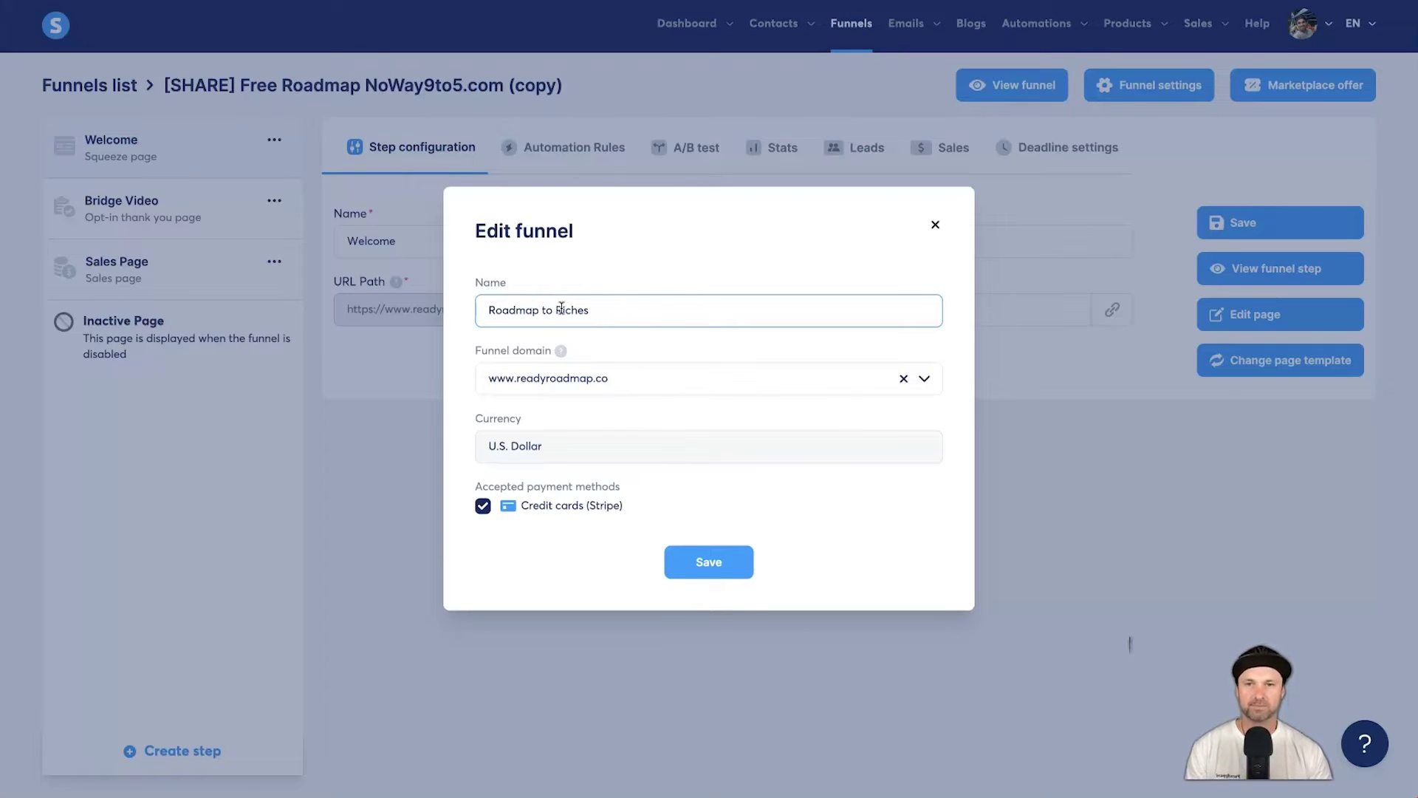
Step: Append "(demo)" to the end of the funnel name and save the funnel settings
text((demo))
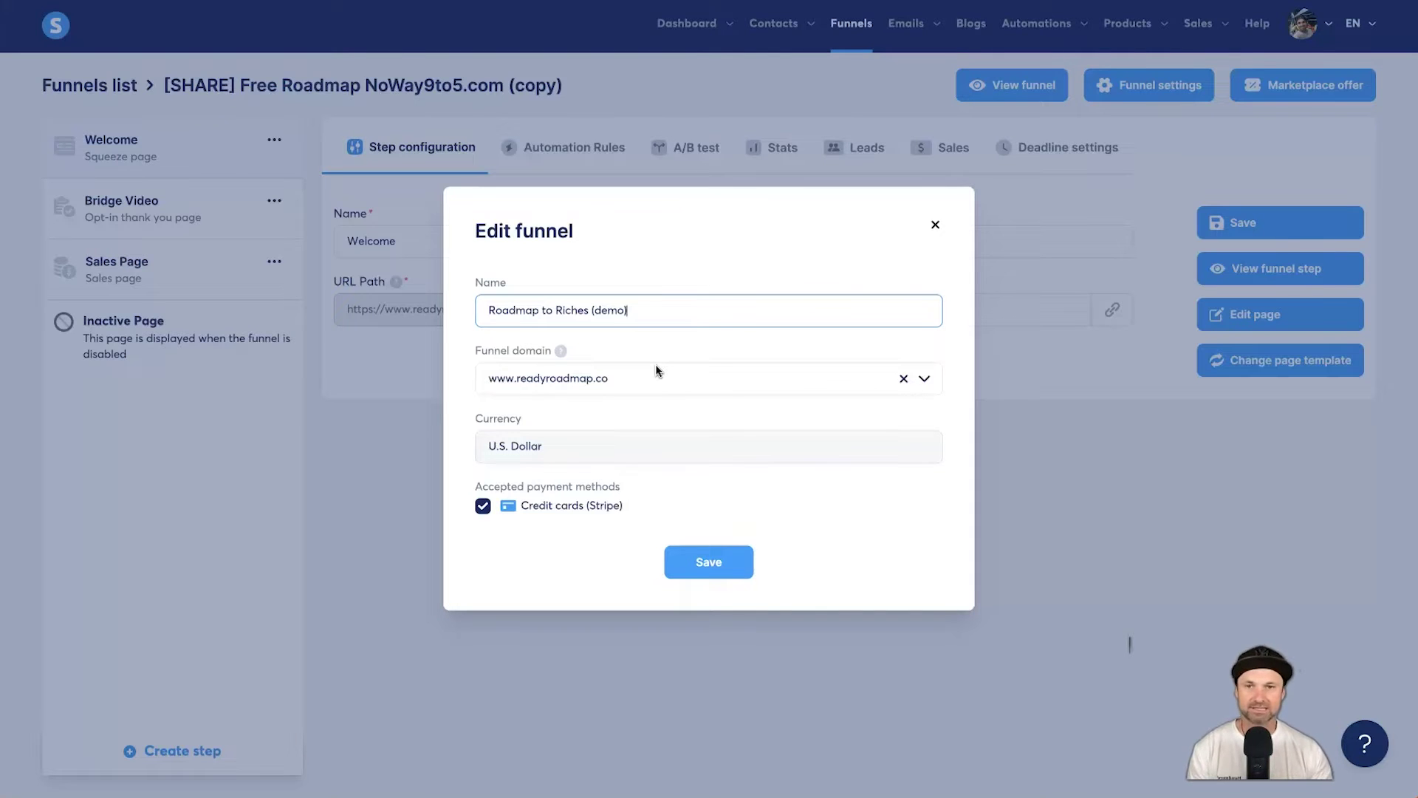
click(724, 569)
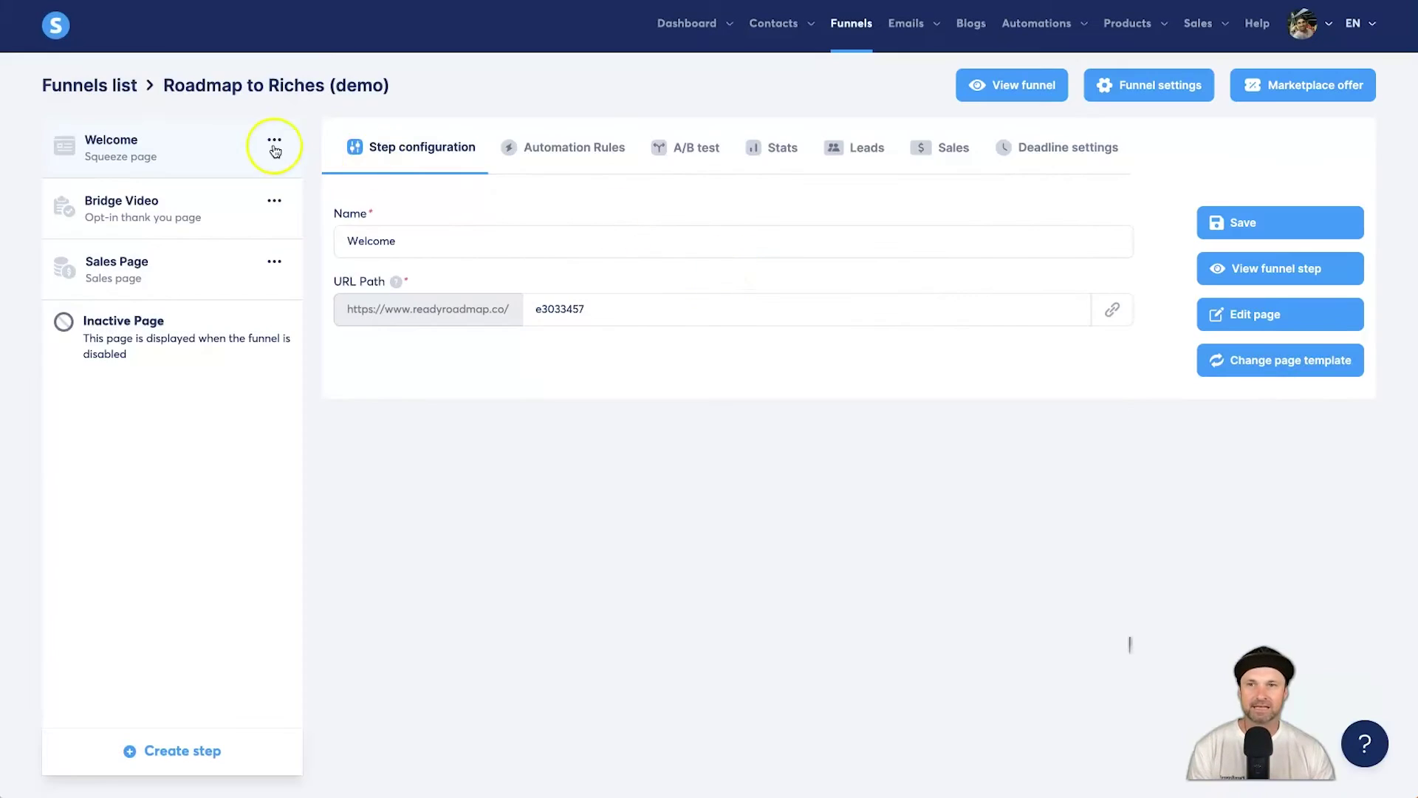
Step: Clear the Welcome step's URL path so it uses the bare domain, and save the step
drag(340, 312, 413, 312)
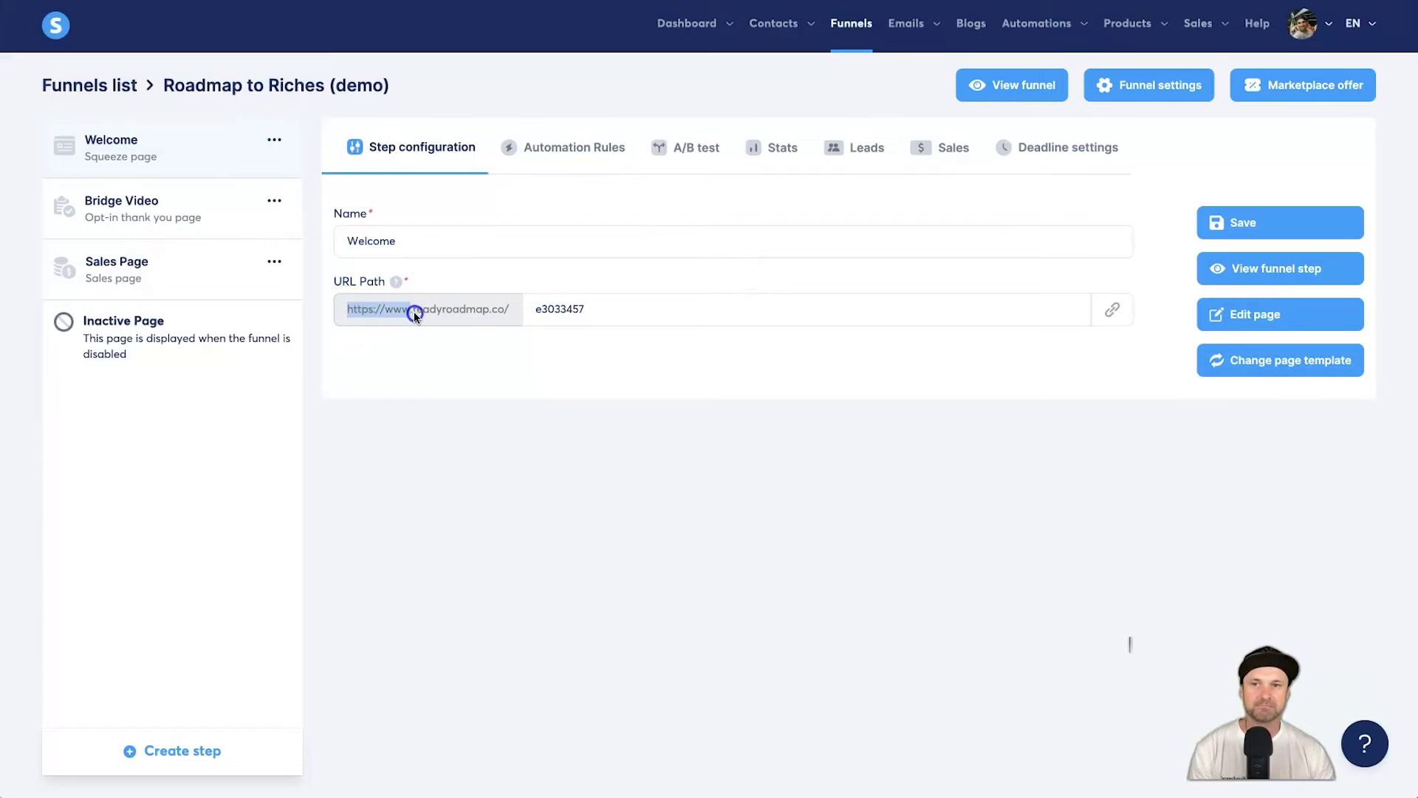
drag(505, 312, 510, 313)
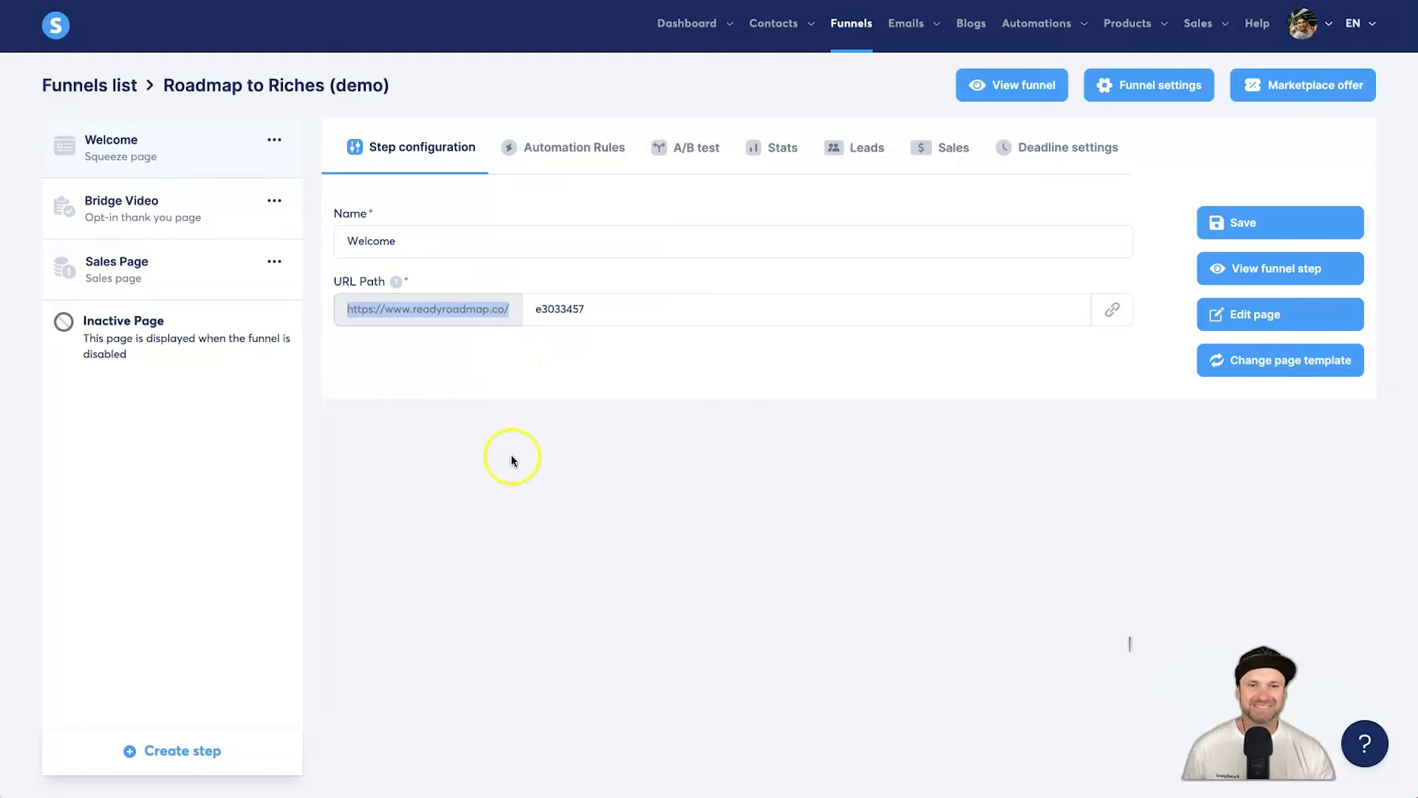
double_click(563, 309)
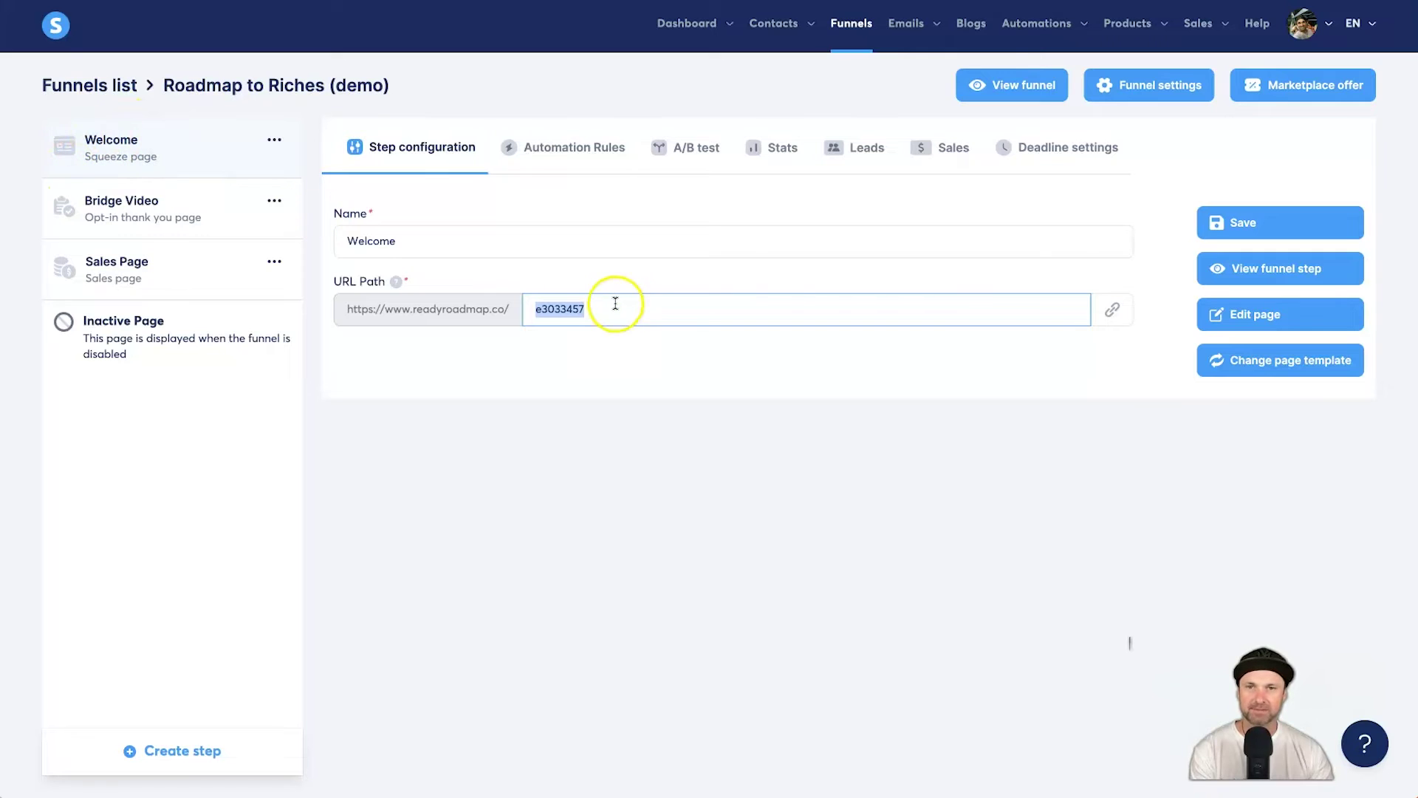
key(BackSpace)
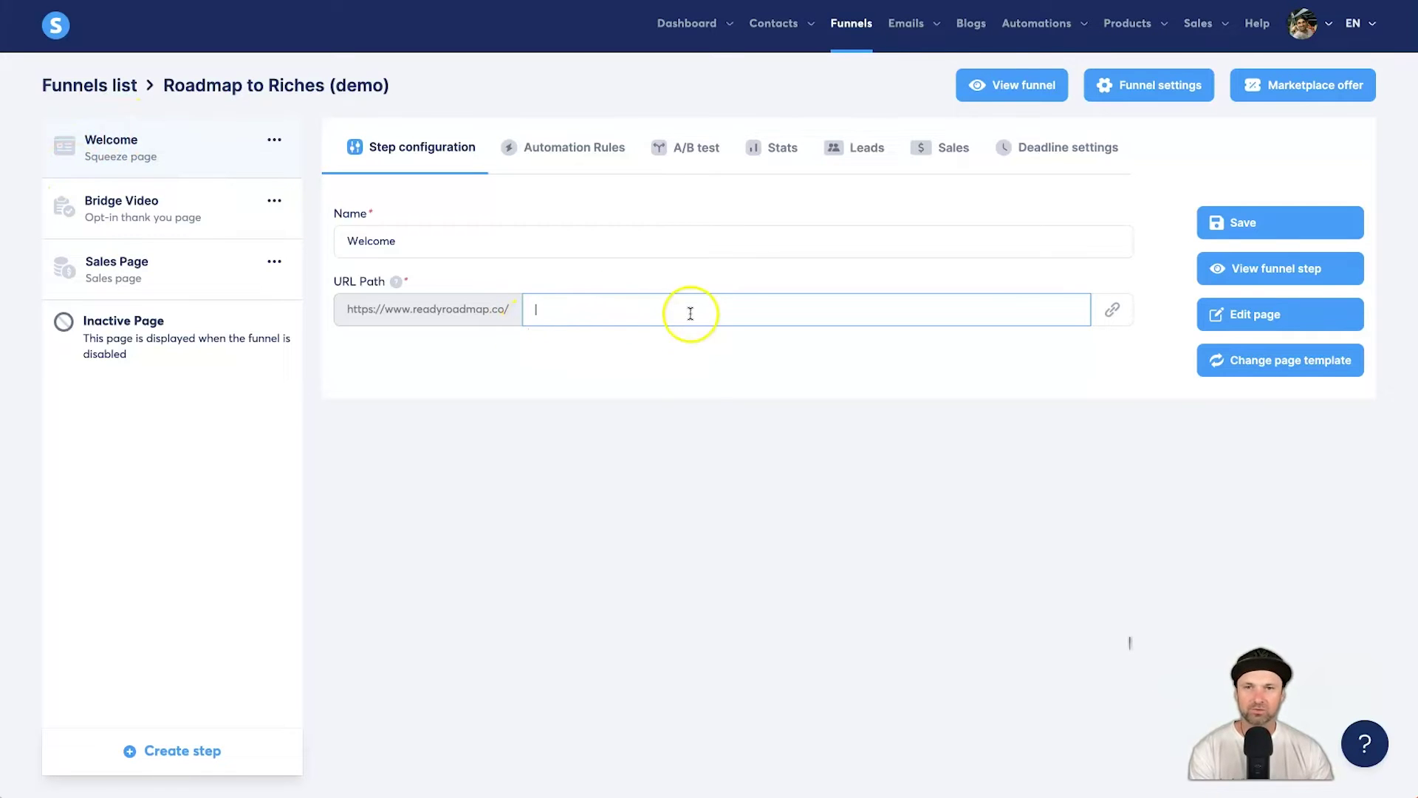
click(1206, 225)
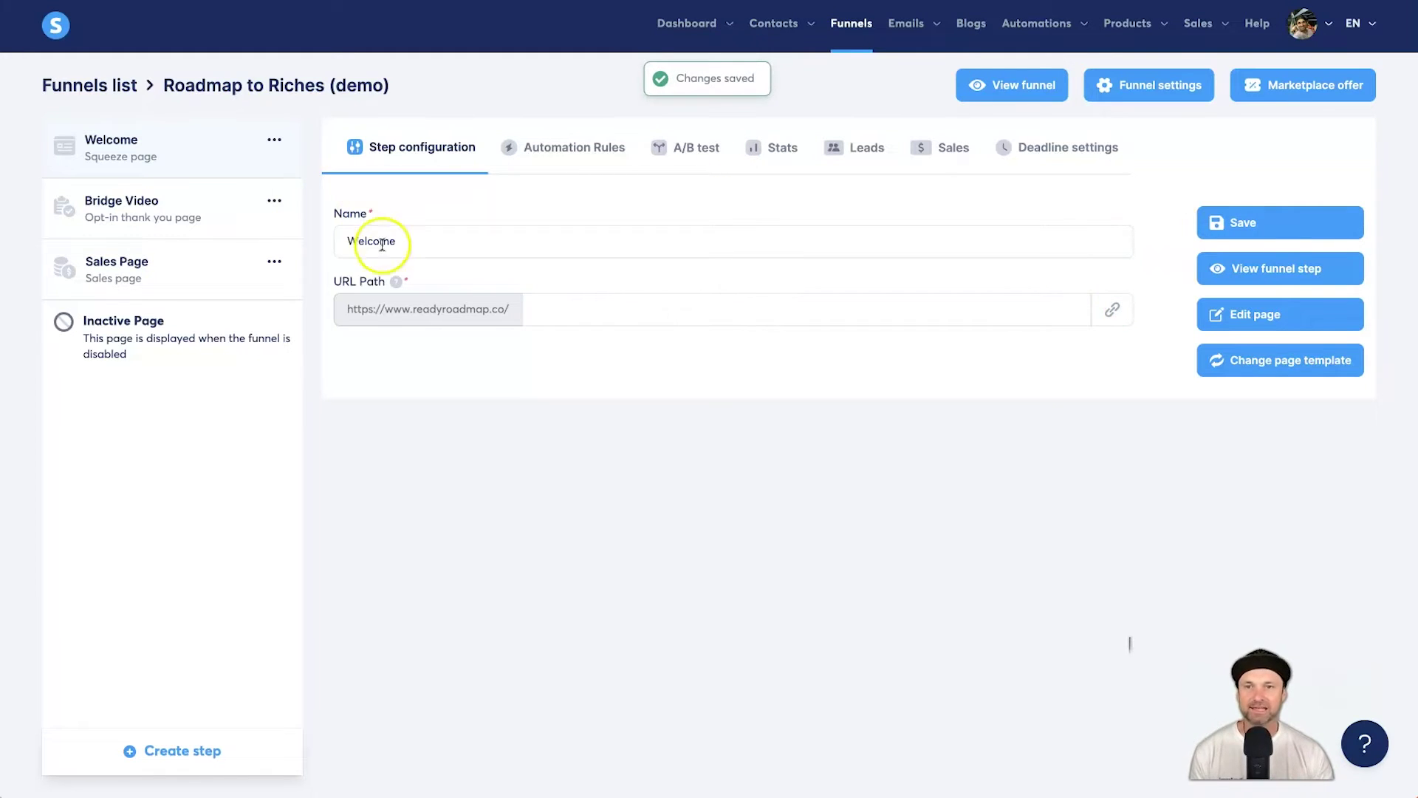
Step: Copy the Welcome step's root domain, load it in a new browser tab to check the page, and return to the funnel
drag(346, 307, 520, 312)
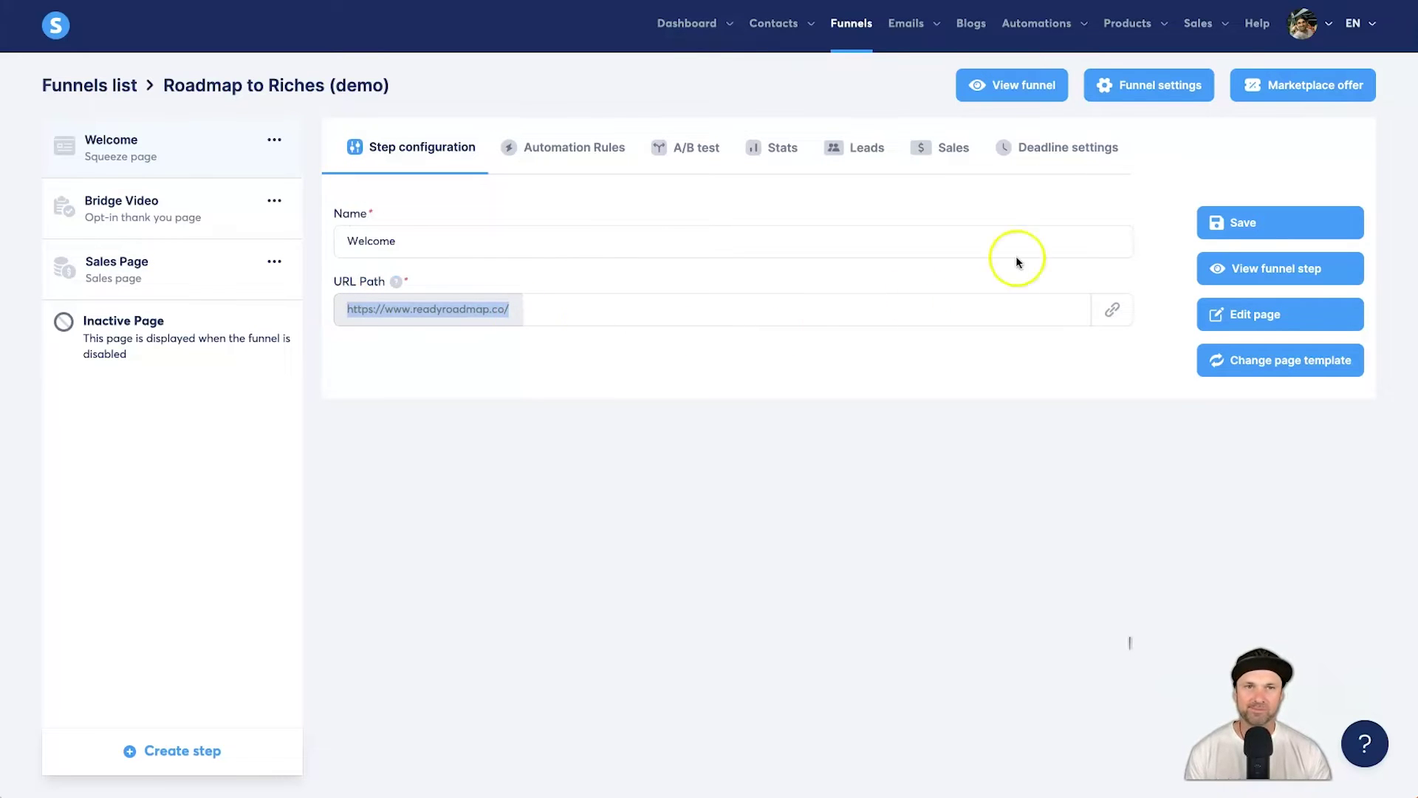
key(ctrl+c)
key(ctrl+t)
key(ctrl+v)
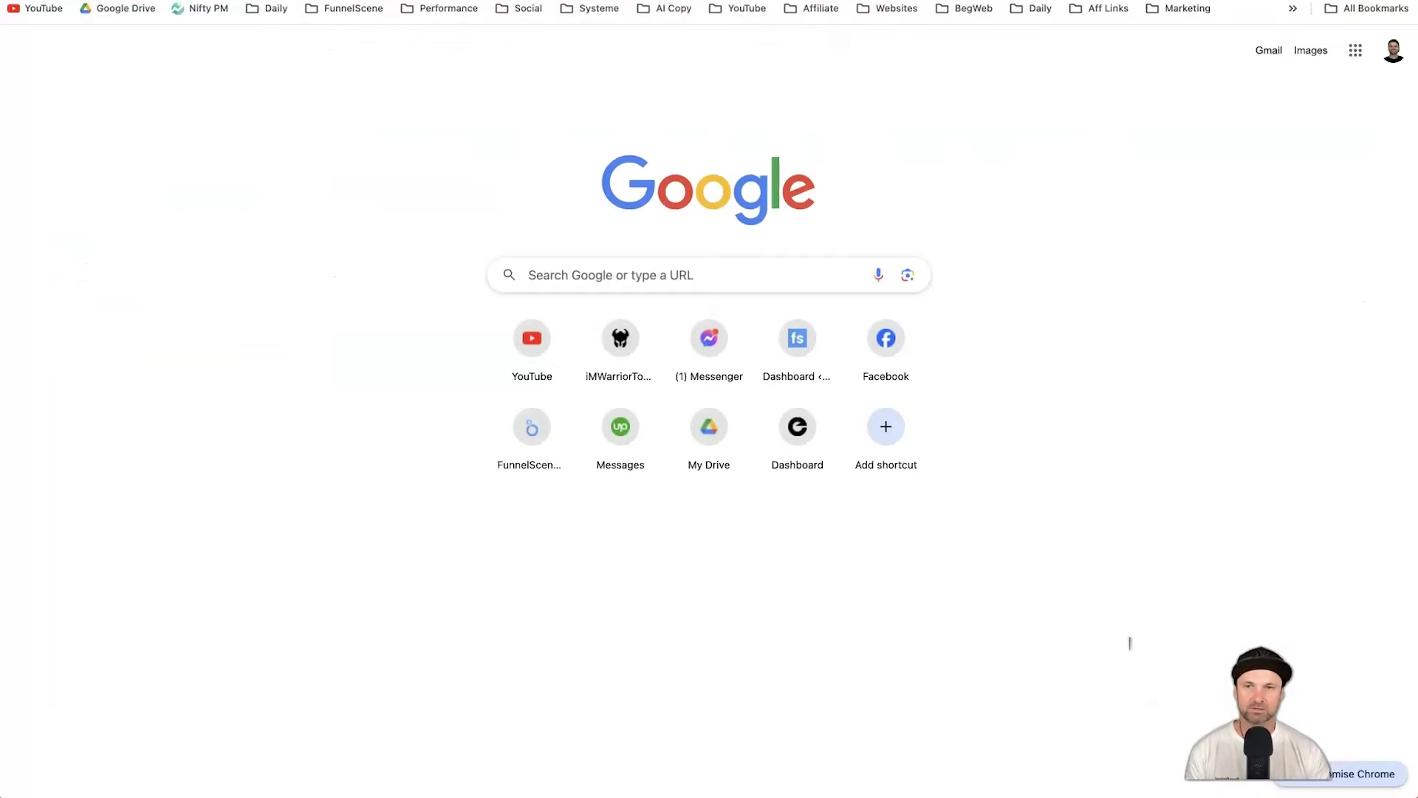
key(Return)
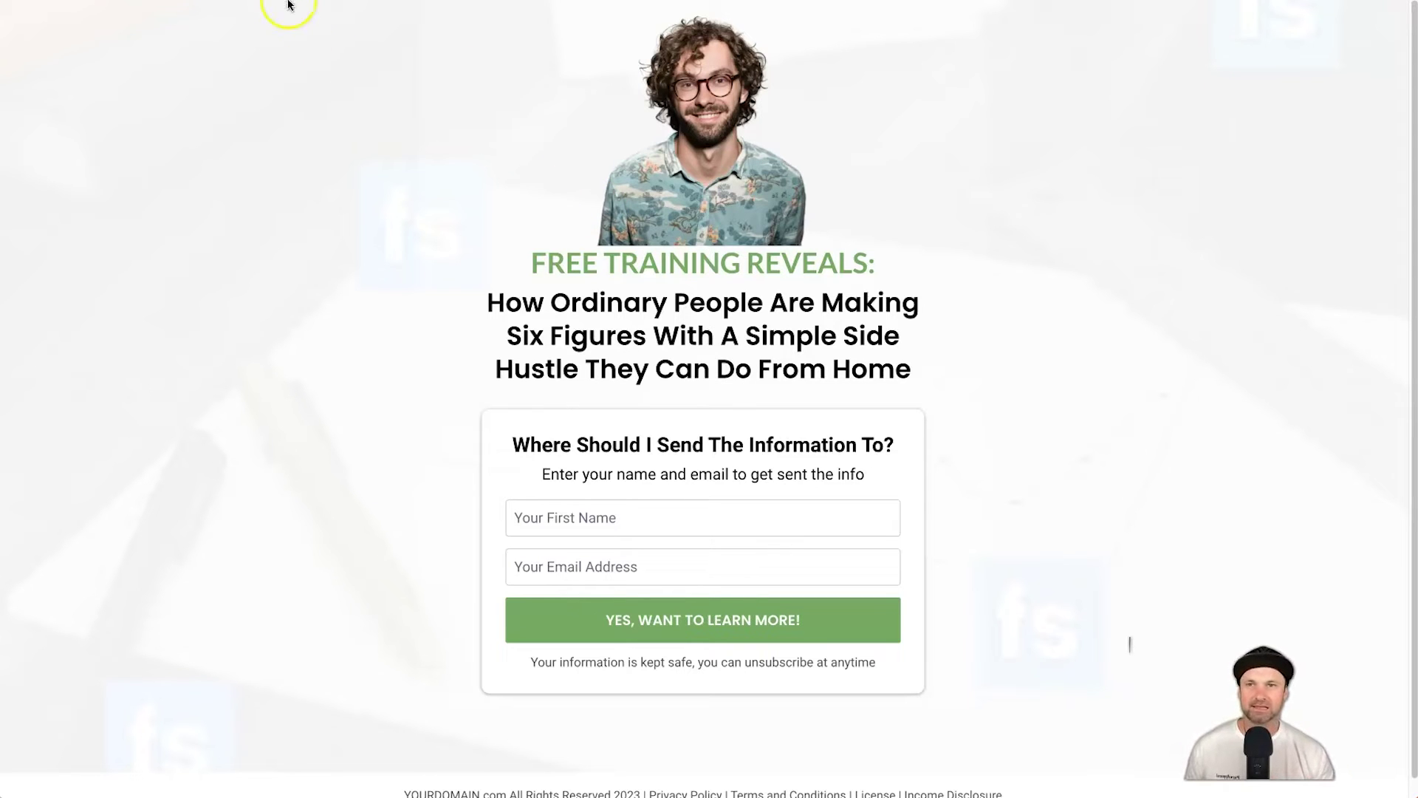
key(ctrl+w)
click(613, 359)
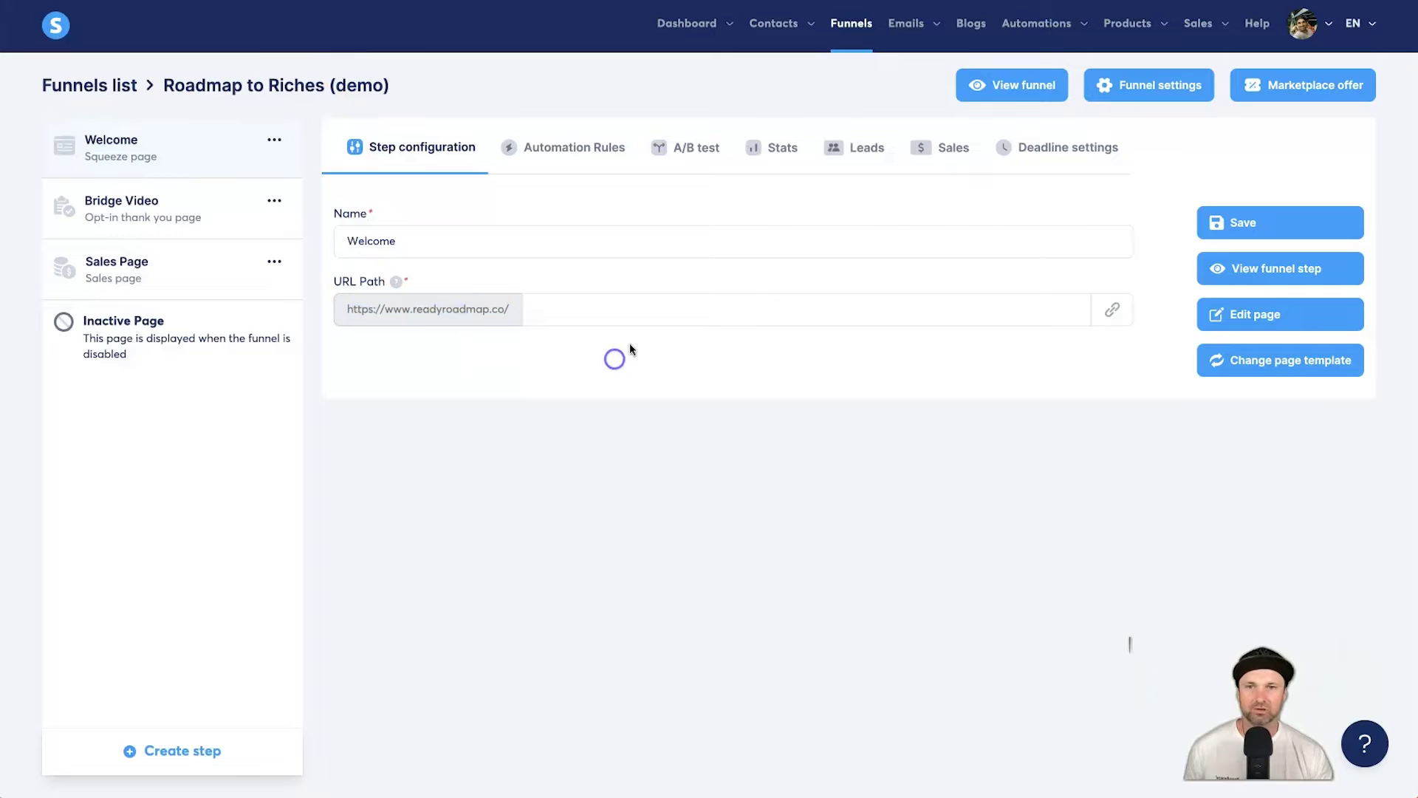
Step: Shorten the Bridge Video step's URL path to "info" and save the step
click(272, 201)
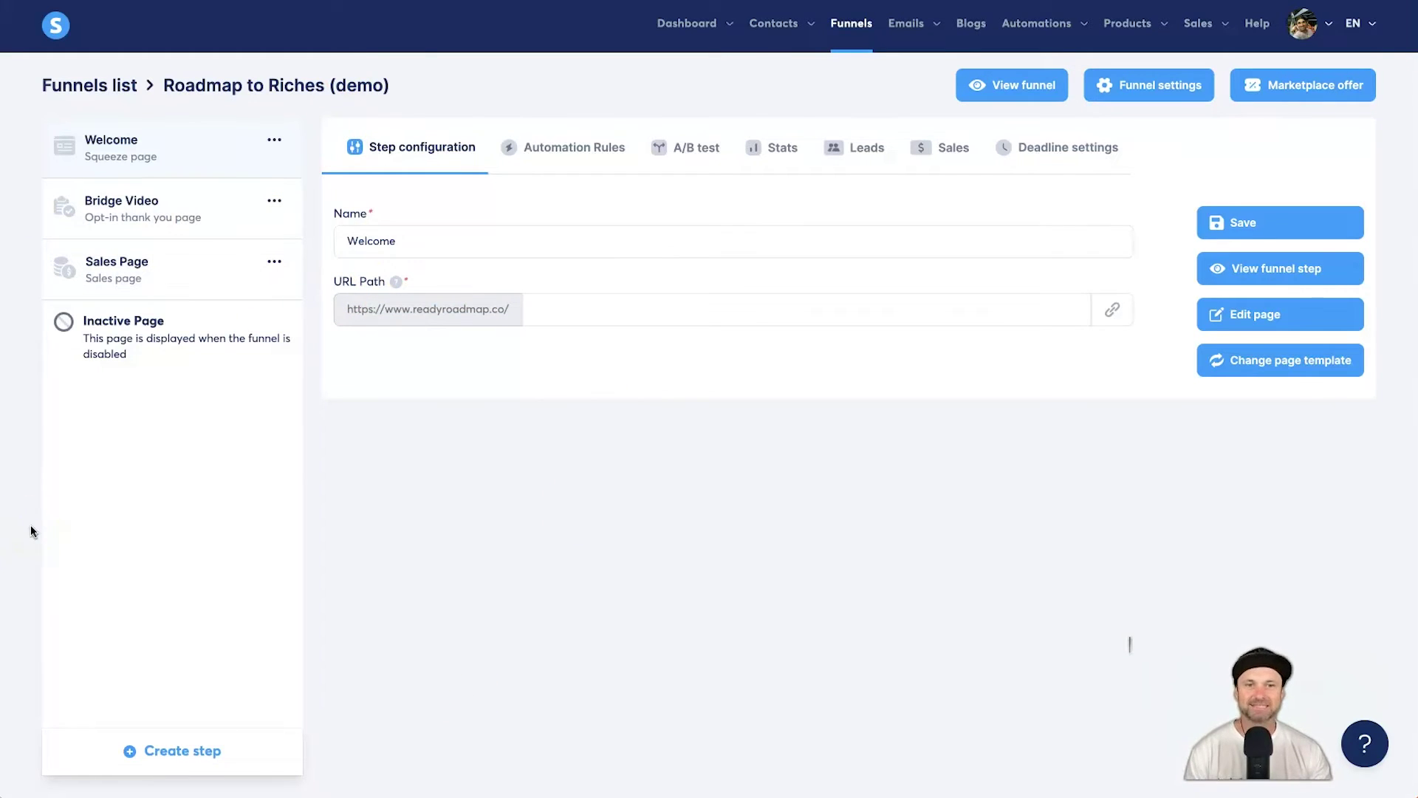
click(172, 229)
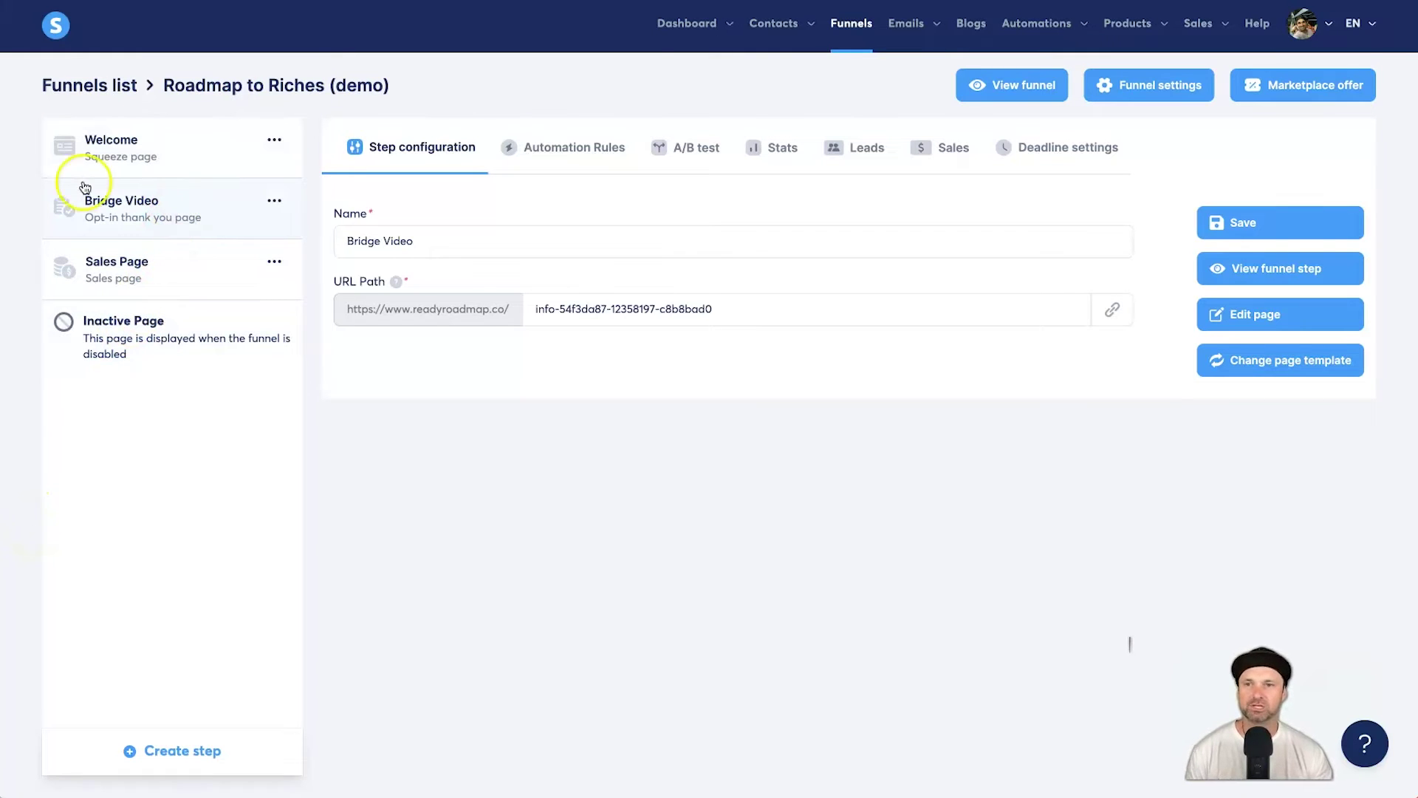
drag(554, 309, 723, 305)
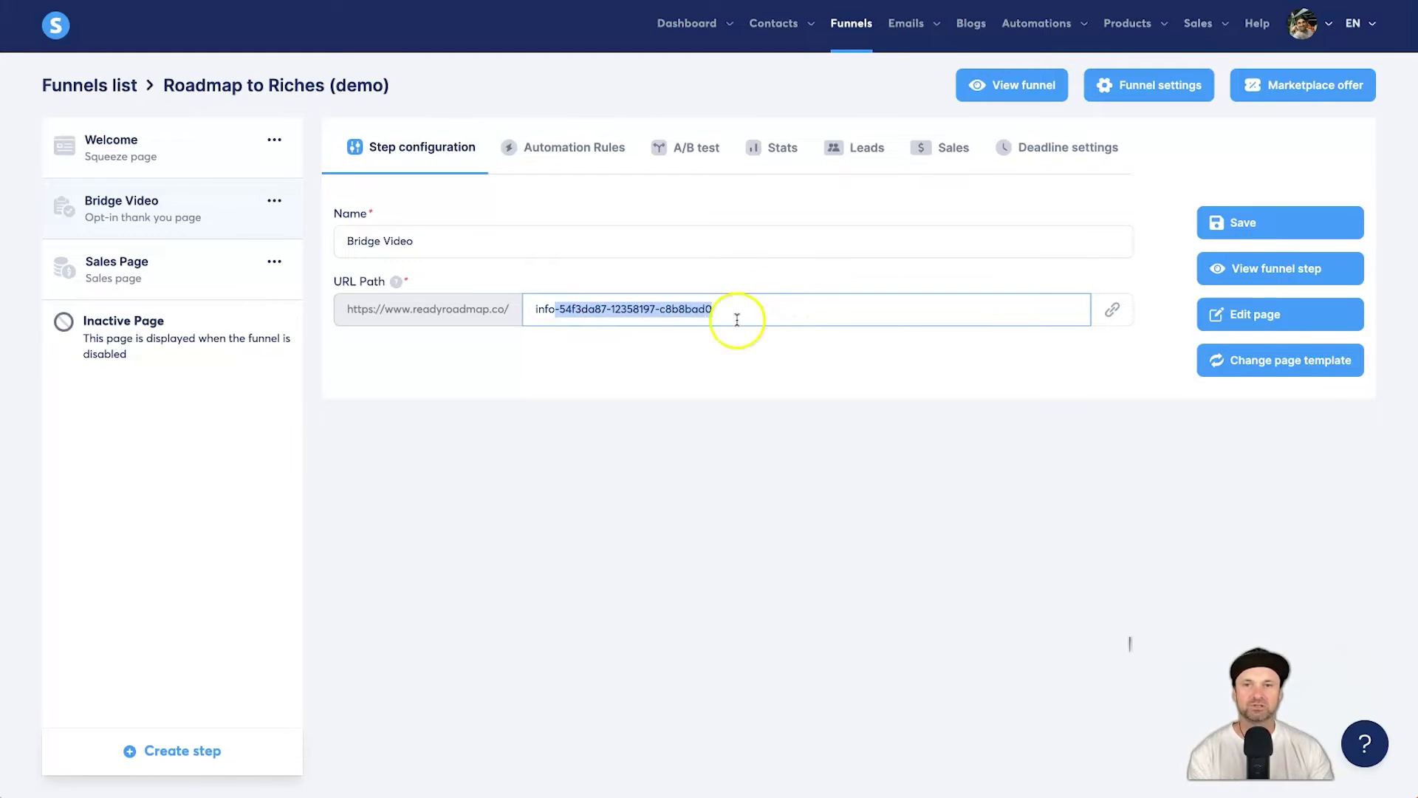
key(BackSpace)
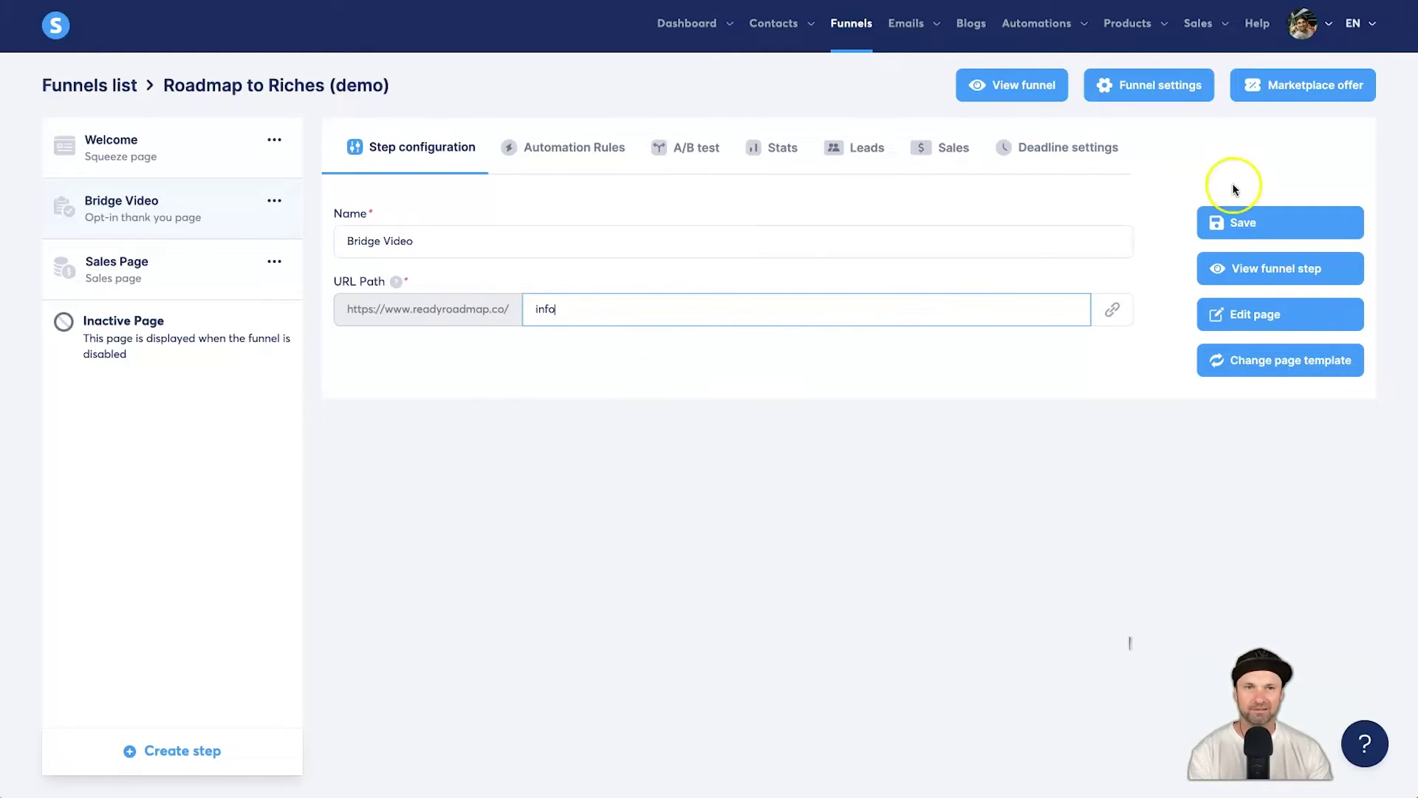
click(1216, 223)
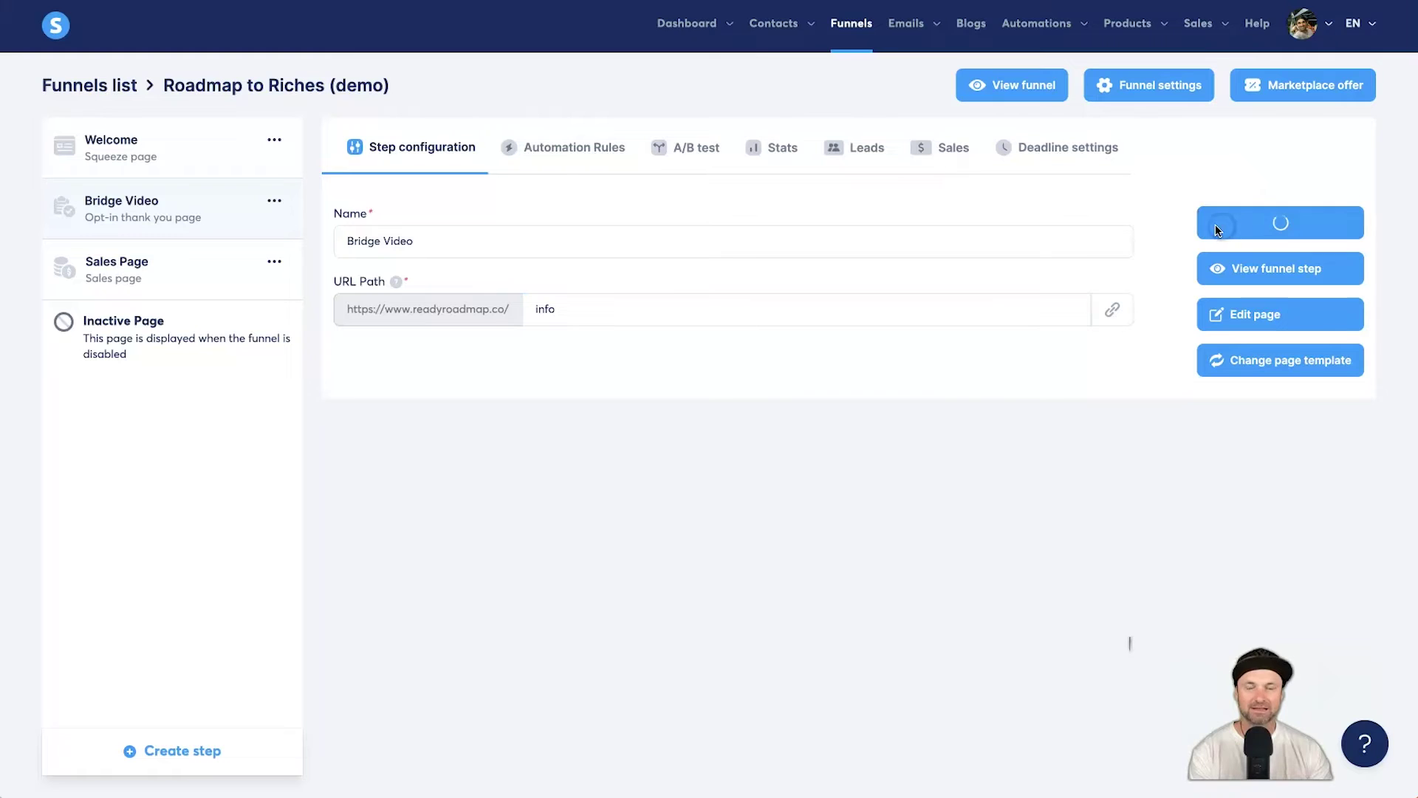
Step: Shorten the Sales Page step's URL path to "roadmap" and save the step
click(141, 272)
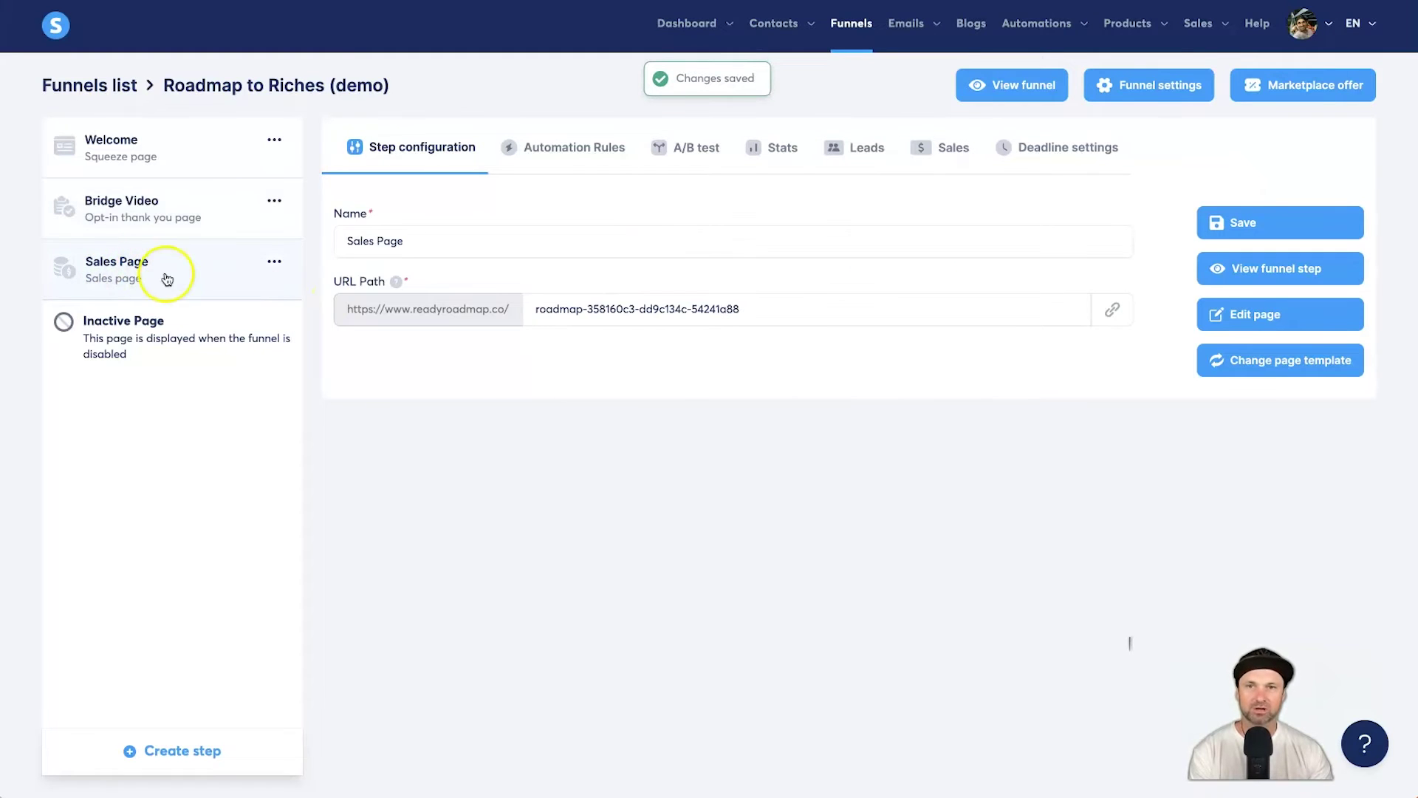
drag(583, 308, 801, 319)
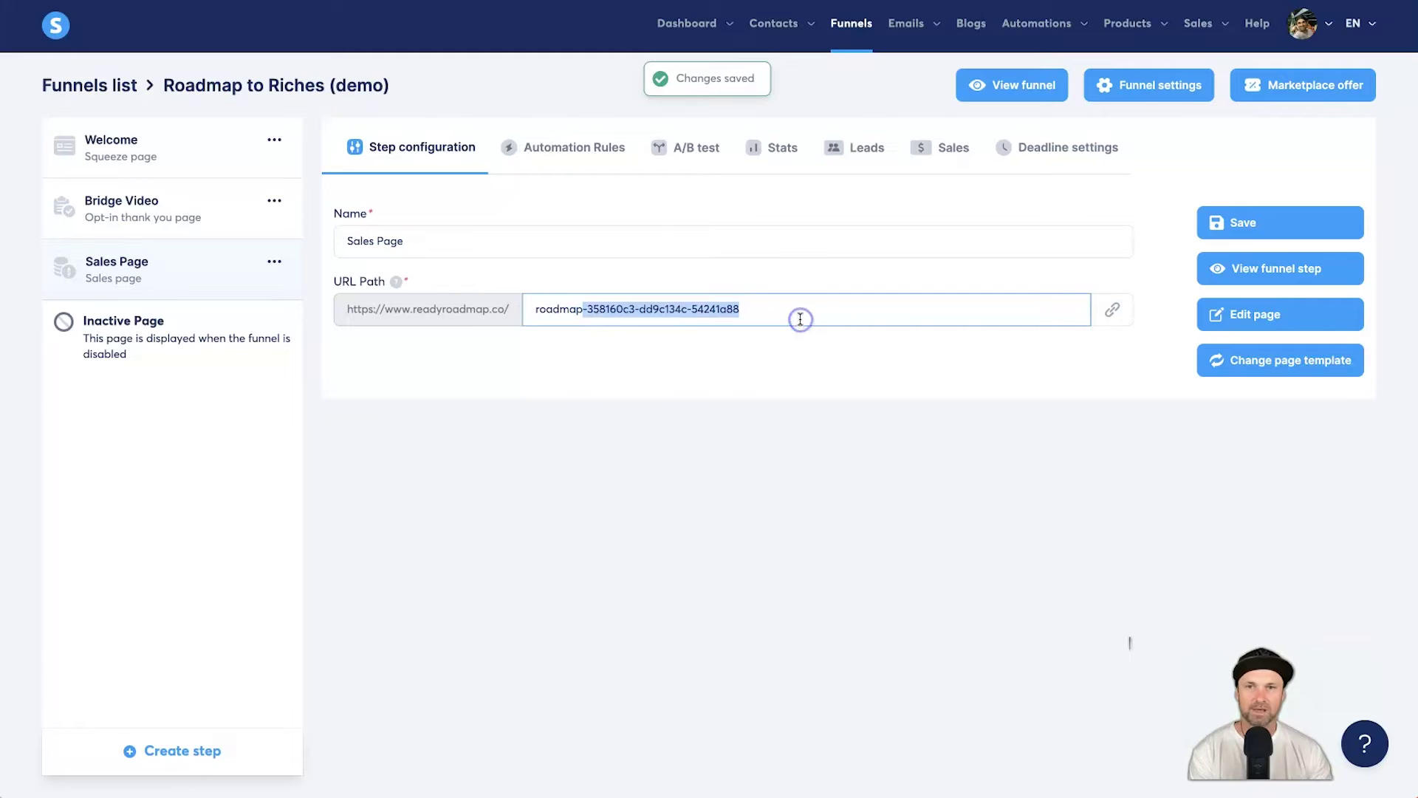
key(BackSpace)
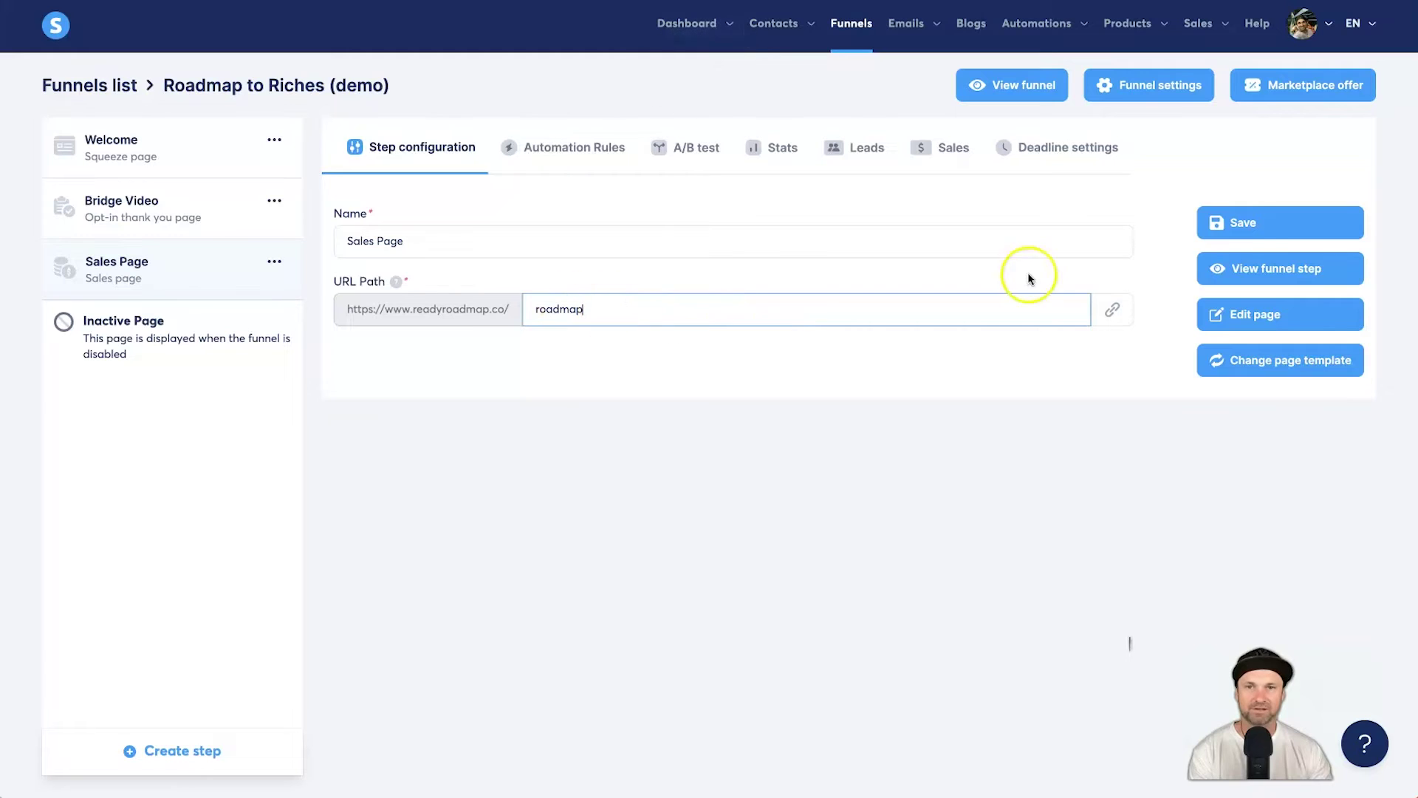
click(1247, 229)
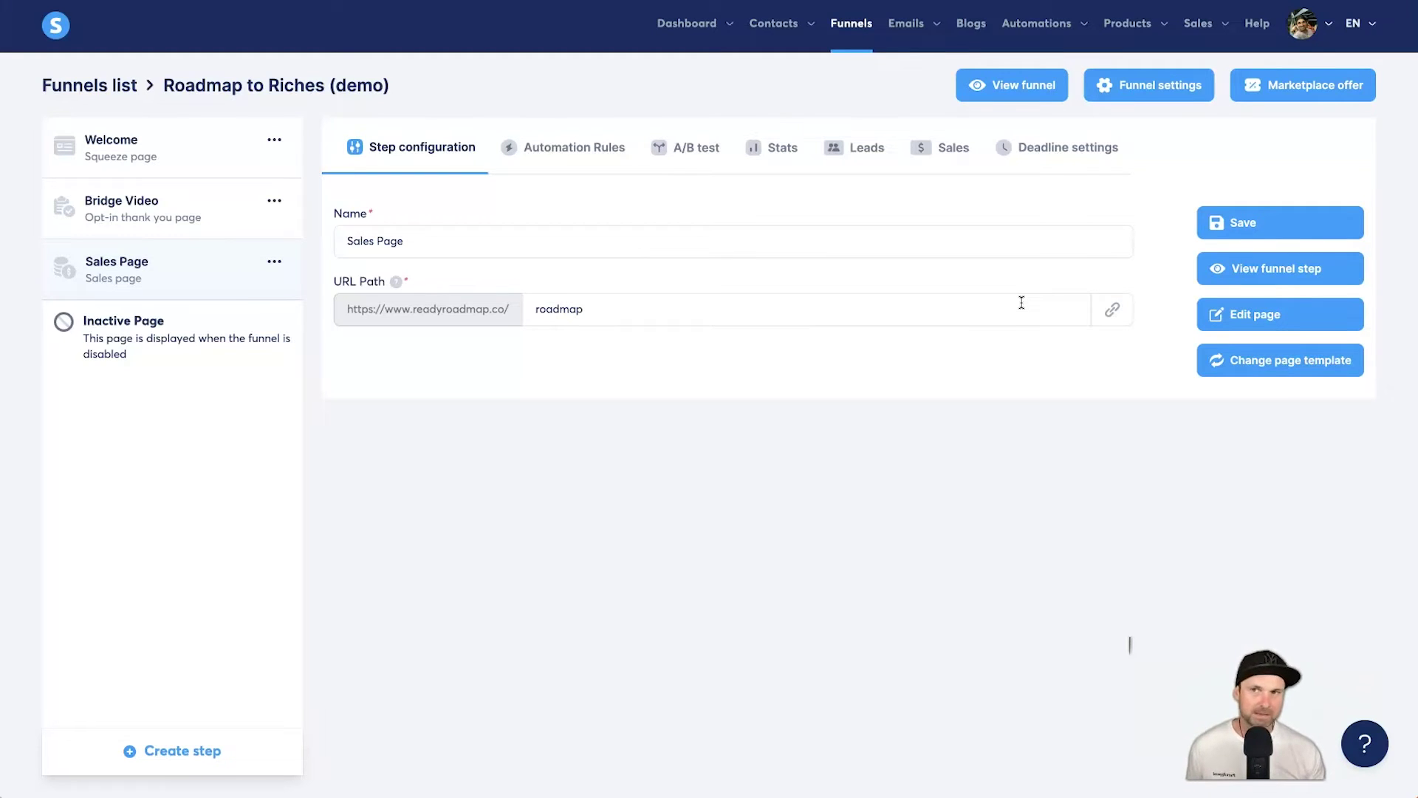
Step: Open the Welcome squeeze page in the page editor
click(130, 191)
click(156, 146)
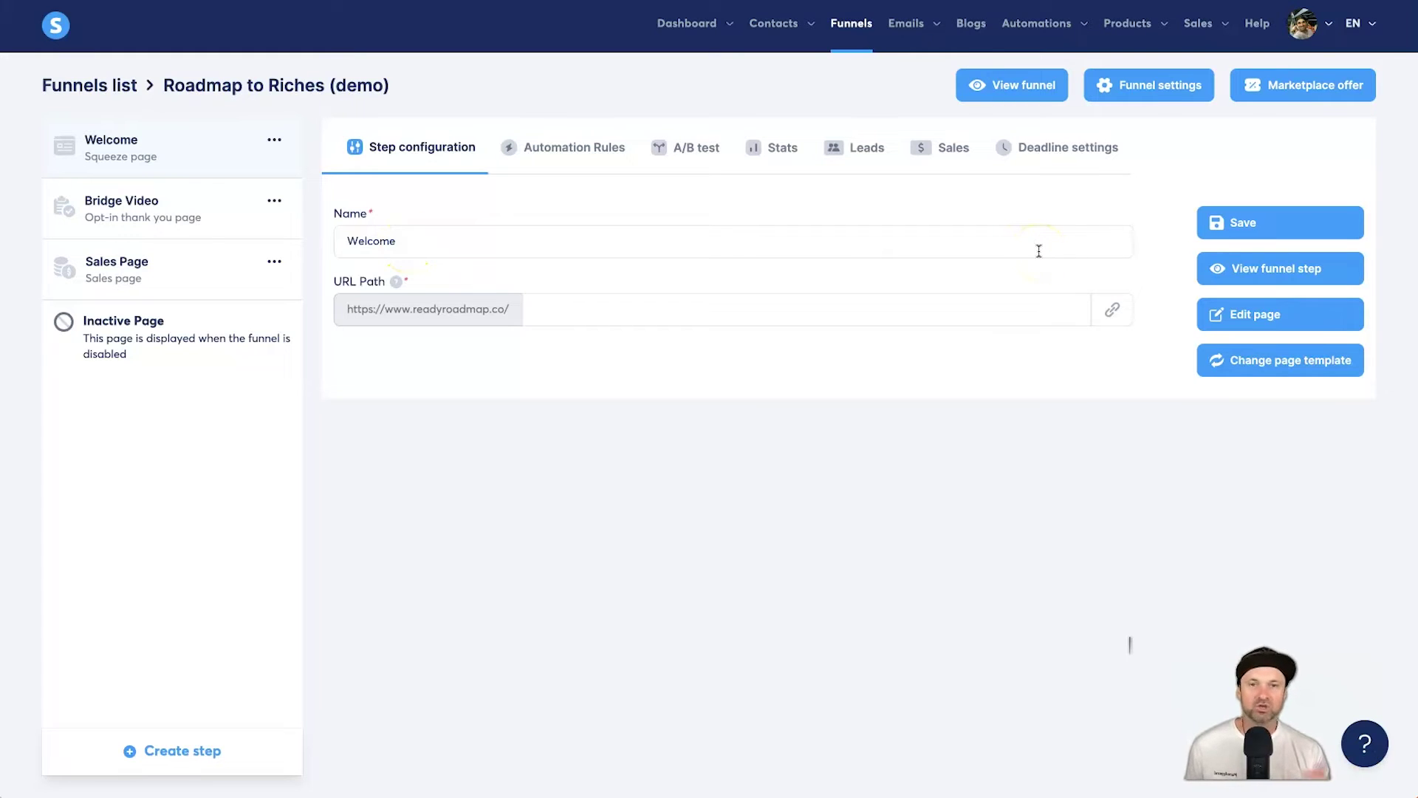
click(1241, 316)
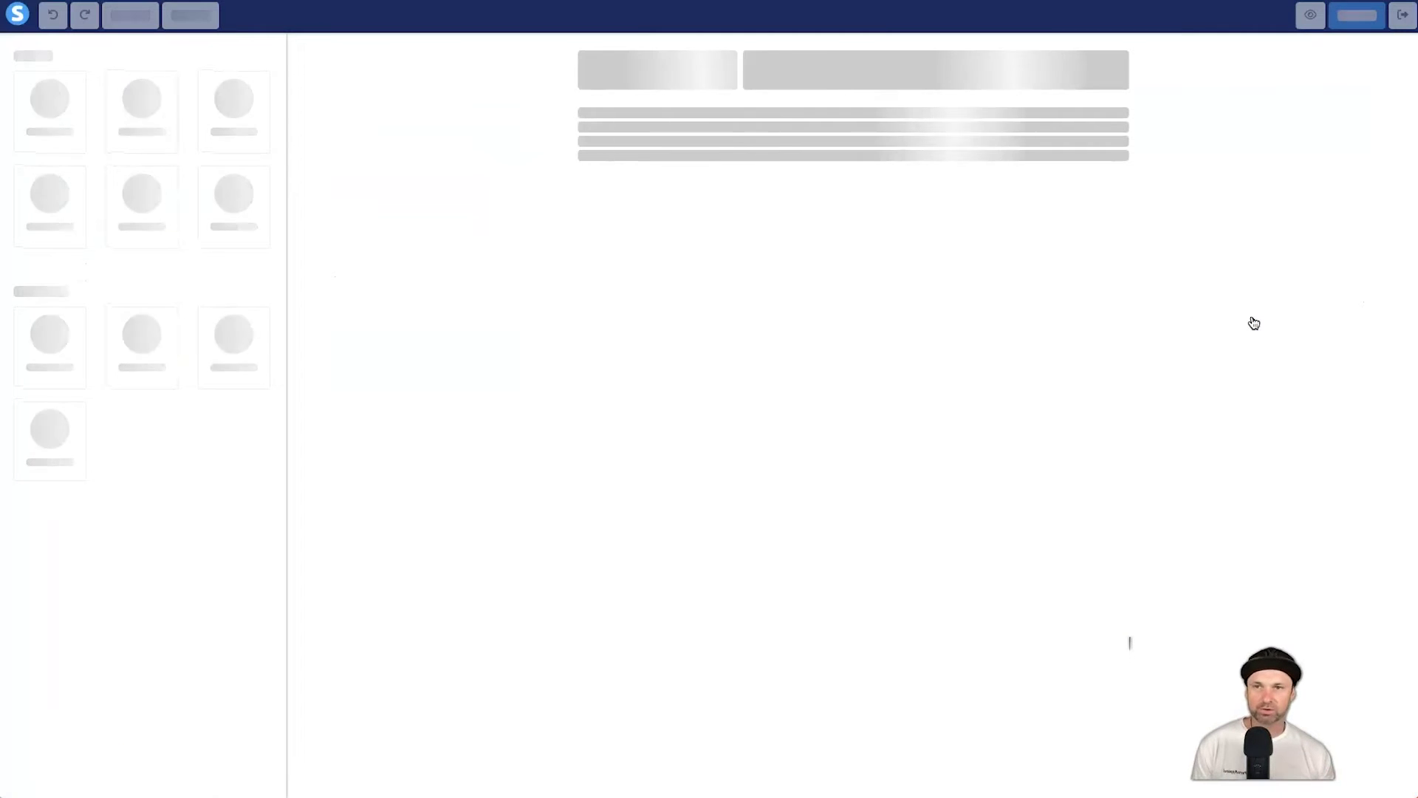
click(1235, 335)
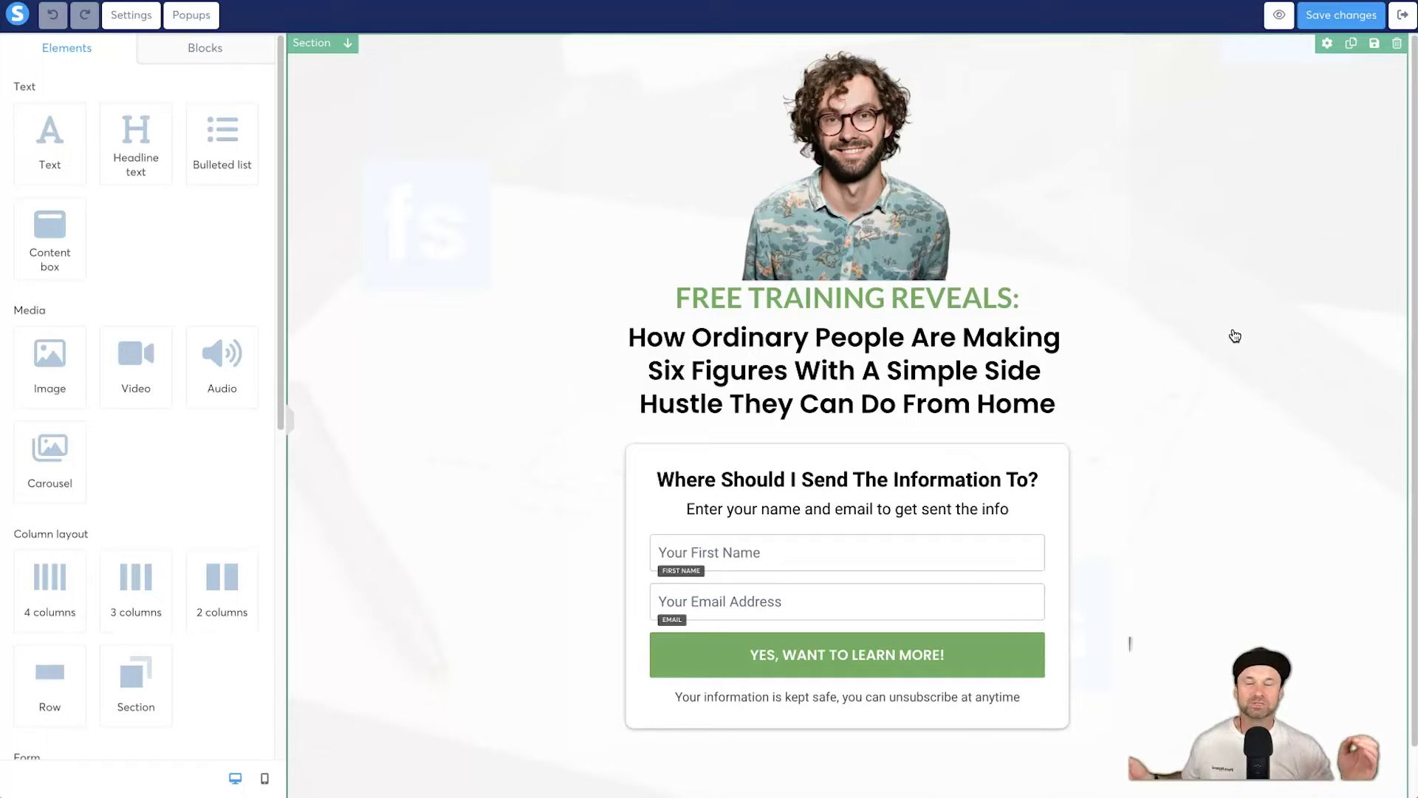
scroll(1227, 369, down, 2)
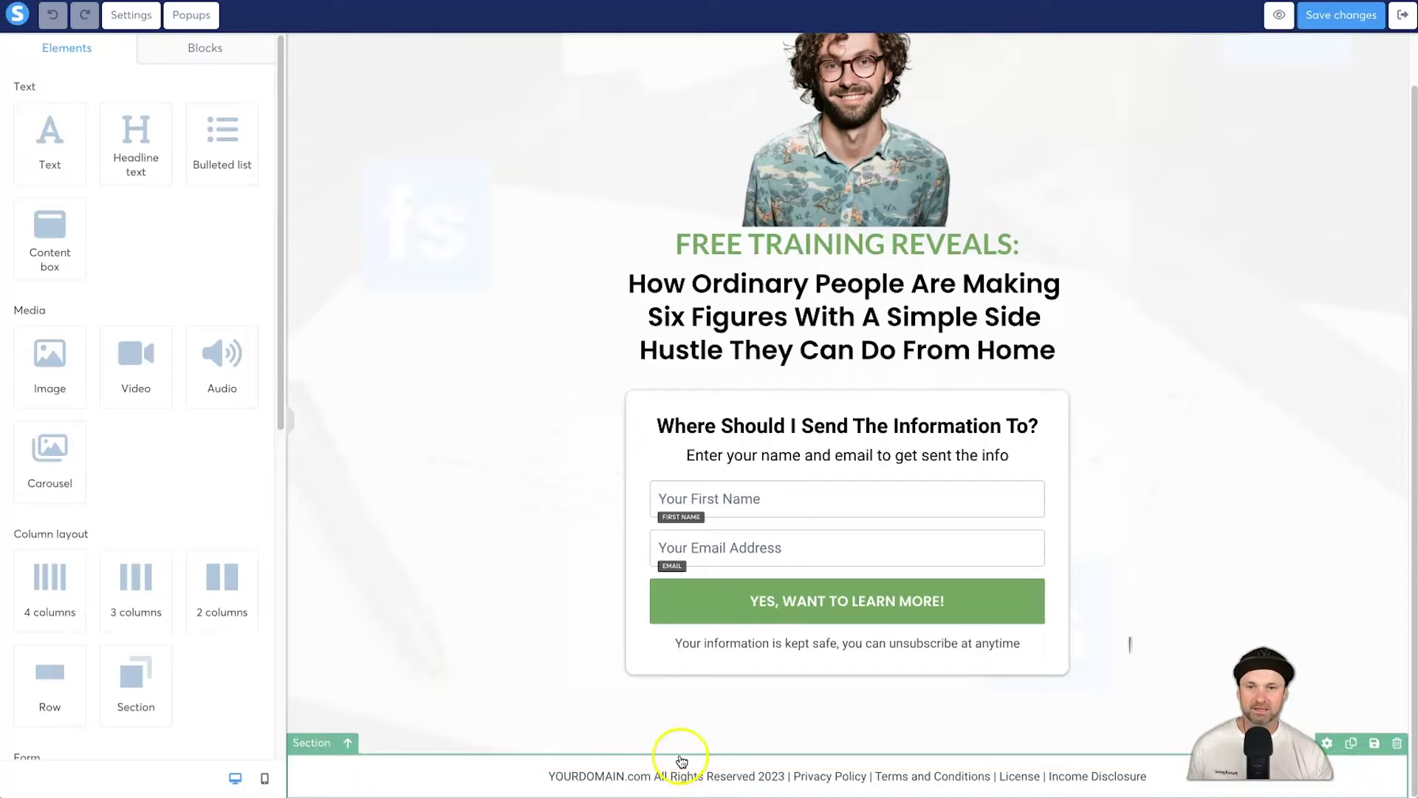
triple_click(589, 775)
click(580, 775)
double_click(575, 776)
text(Ready)
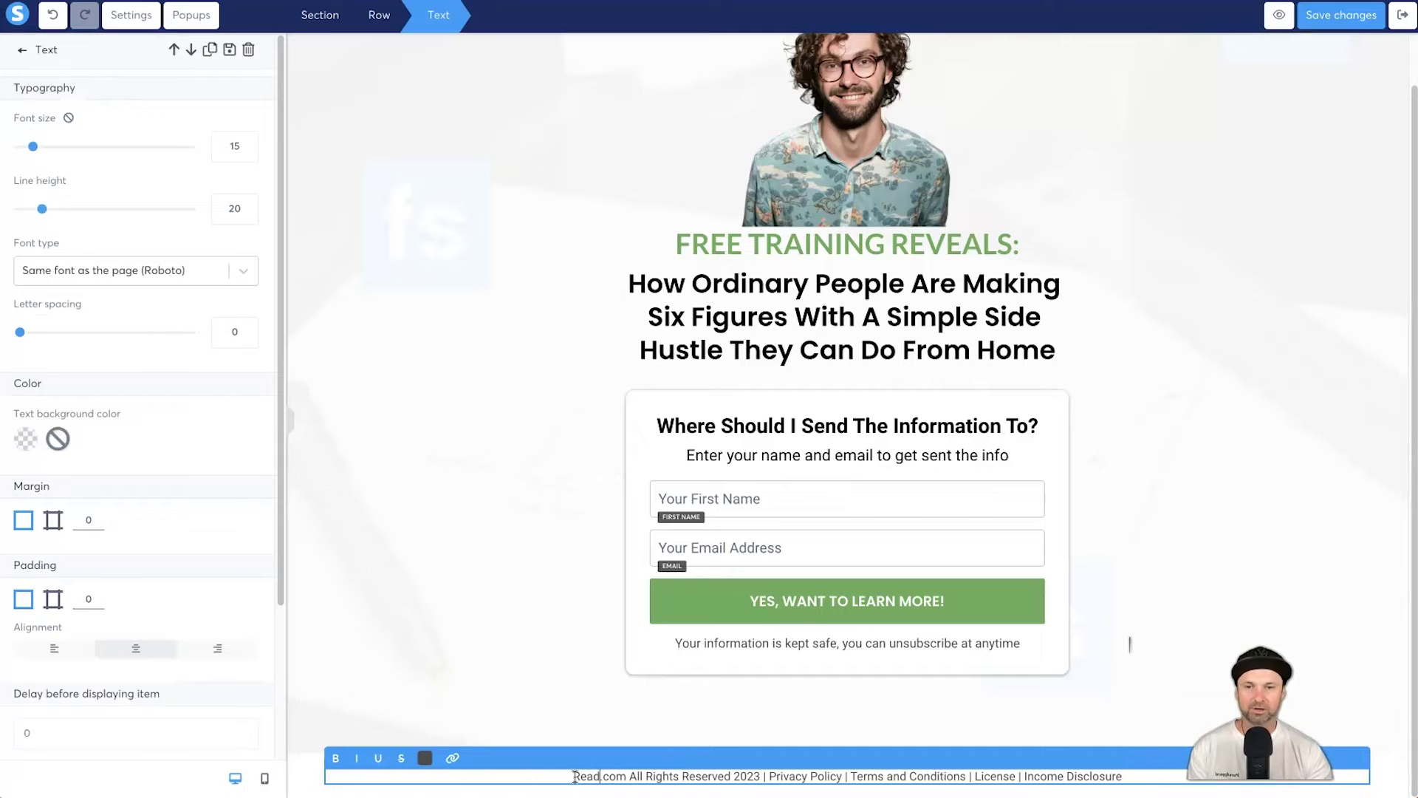
text(Roadmap)
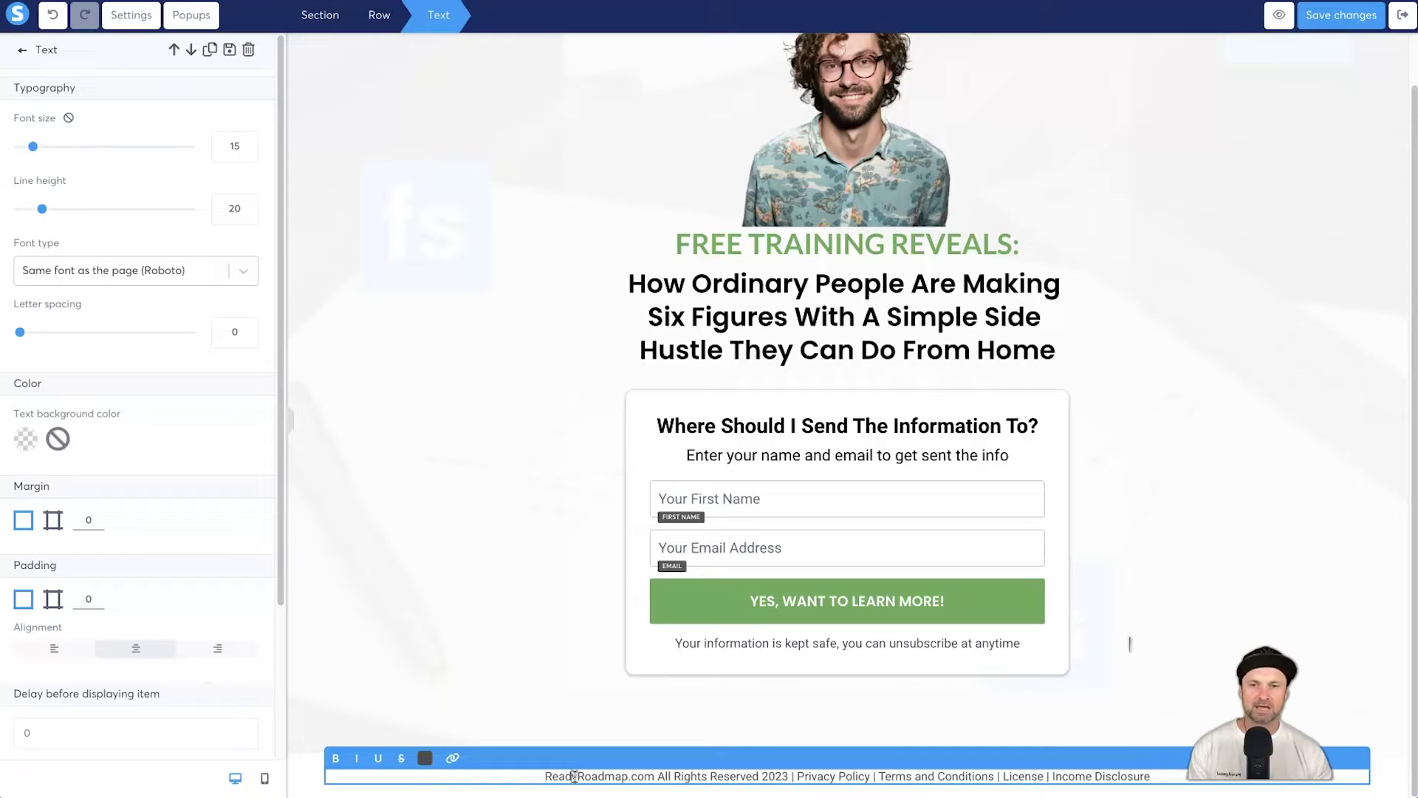
key(Home)
text(www.)
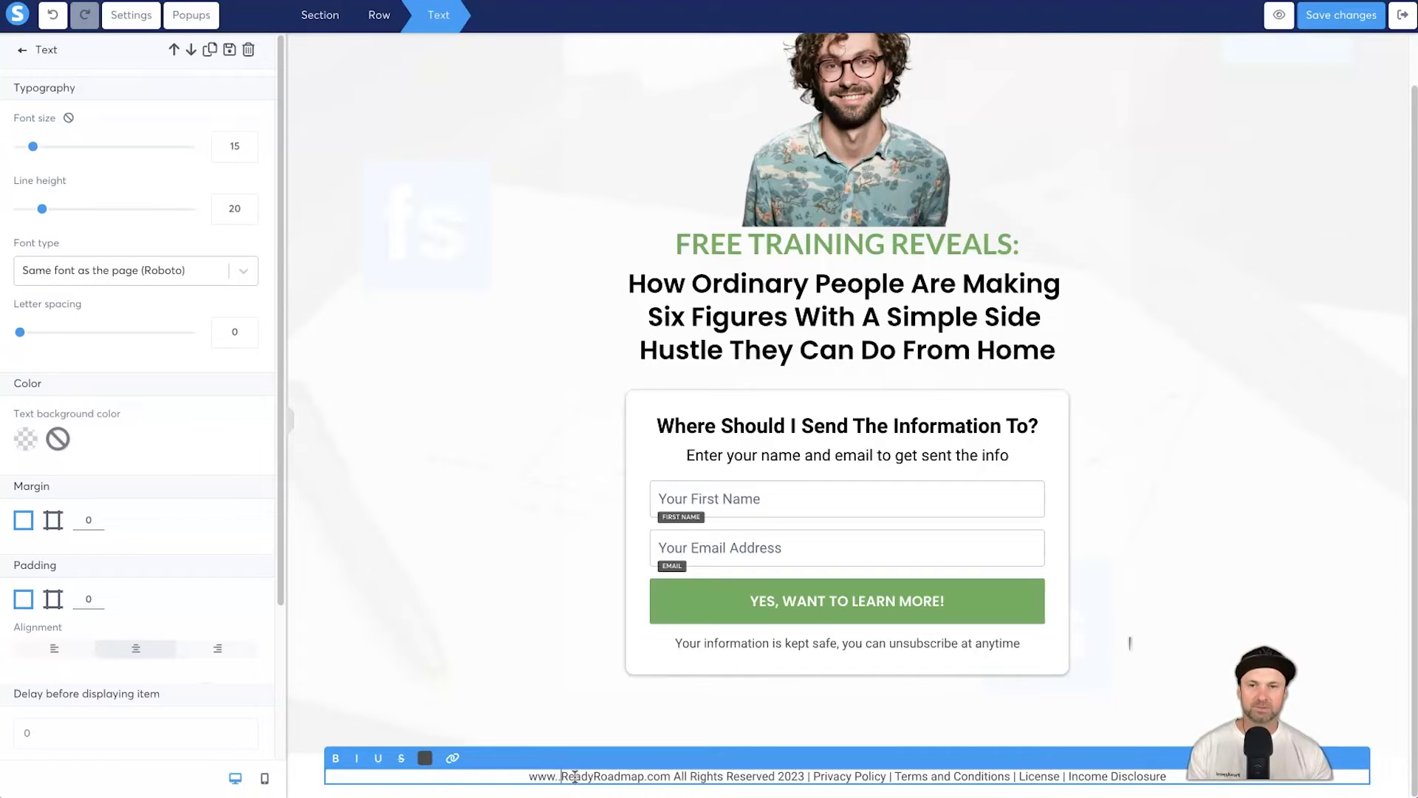
drag(529, 775, 666, 775)
click(666, 773)
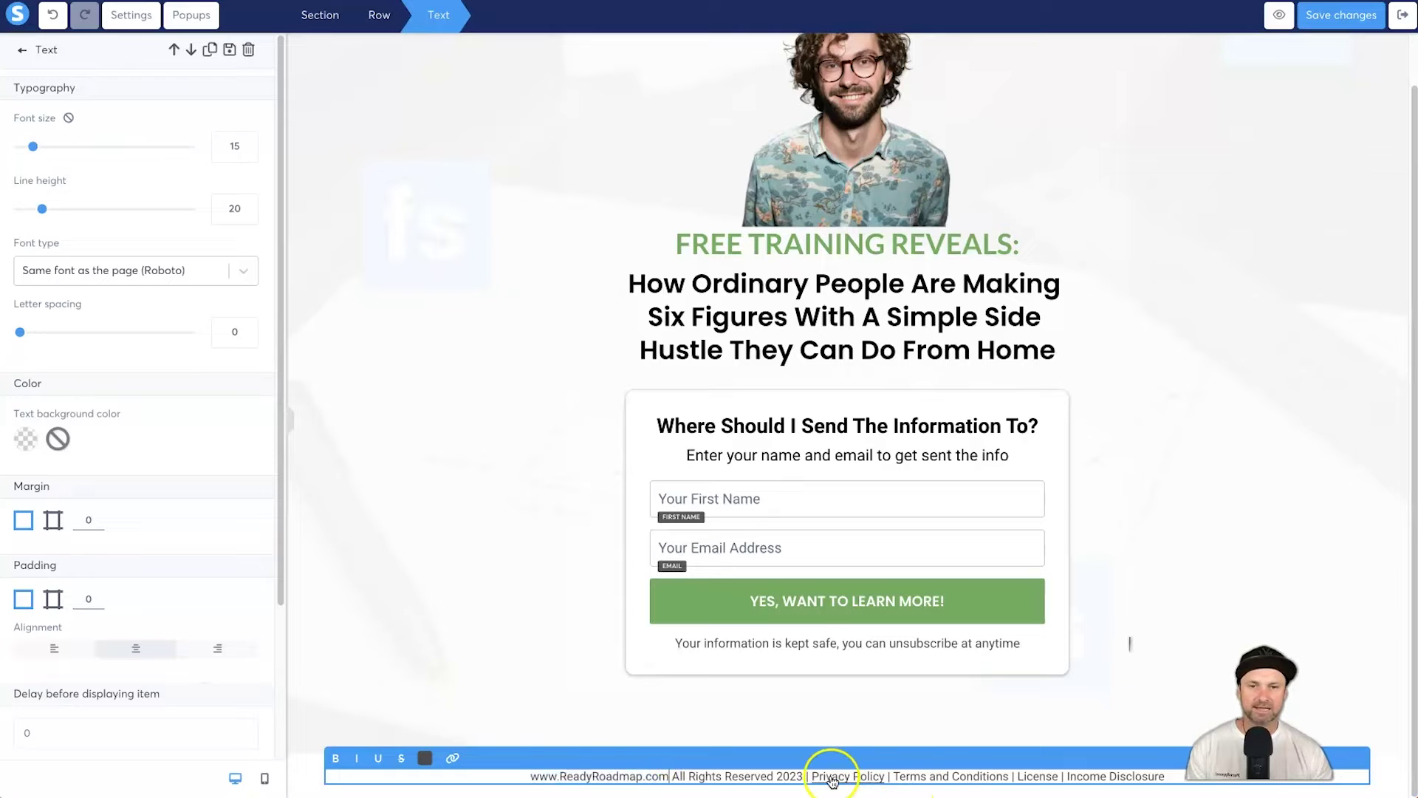
click(584, 771)
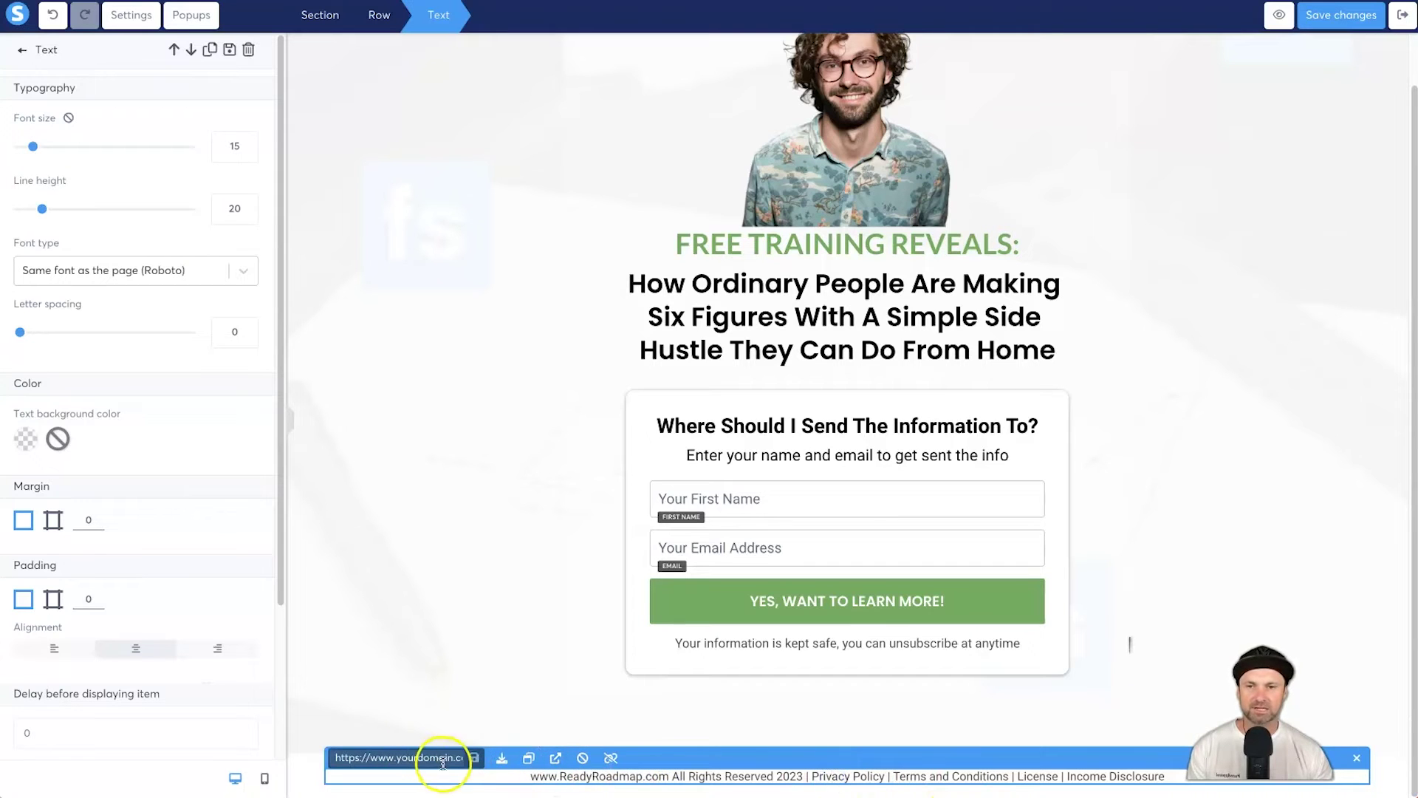
click(404, 758)
key(ctrl+a)
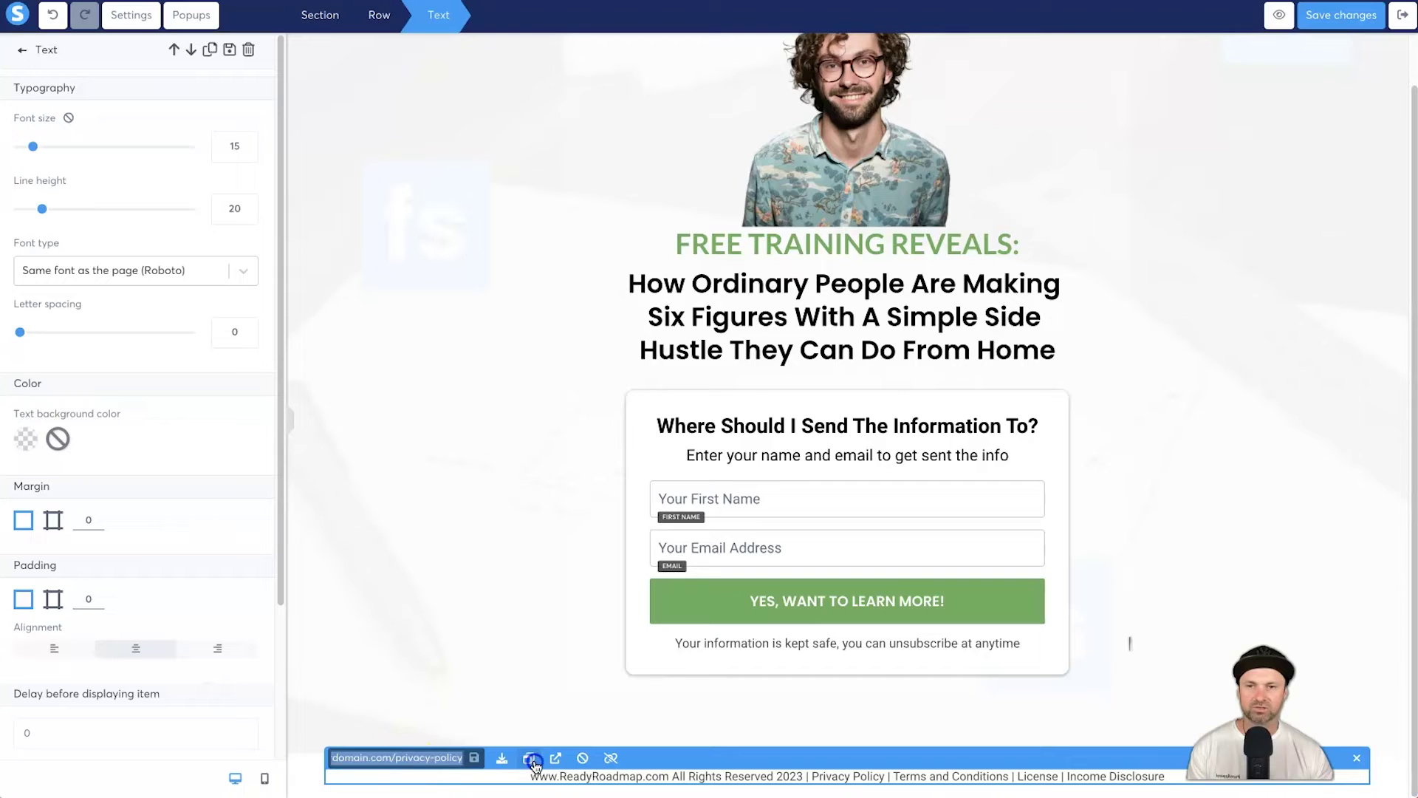
key(ctrl+v)
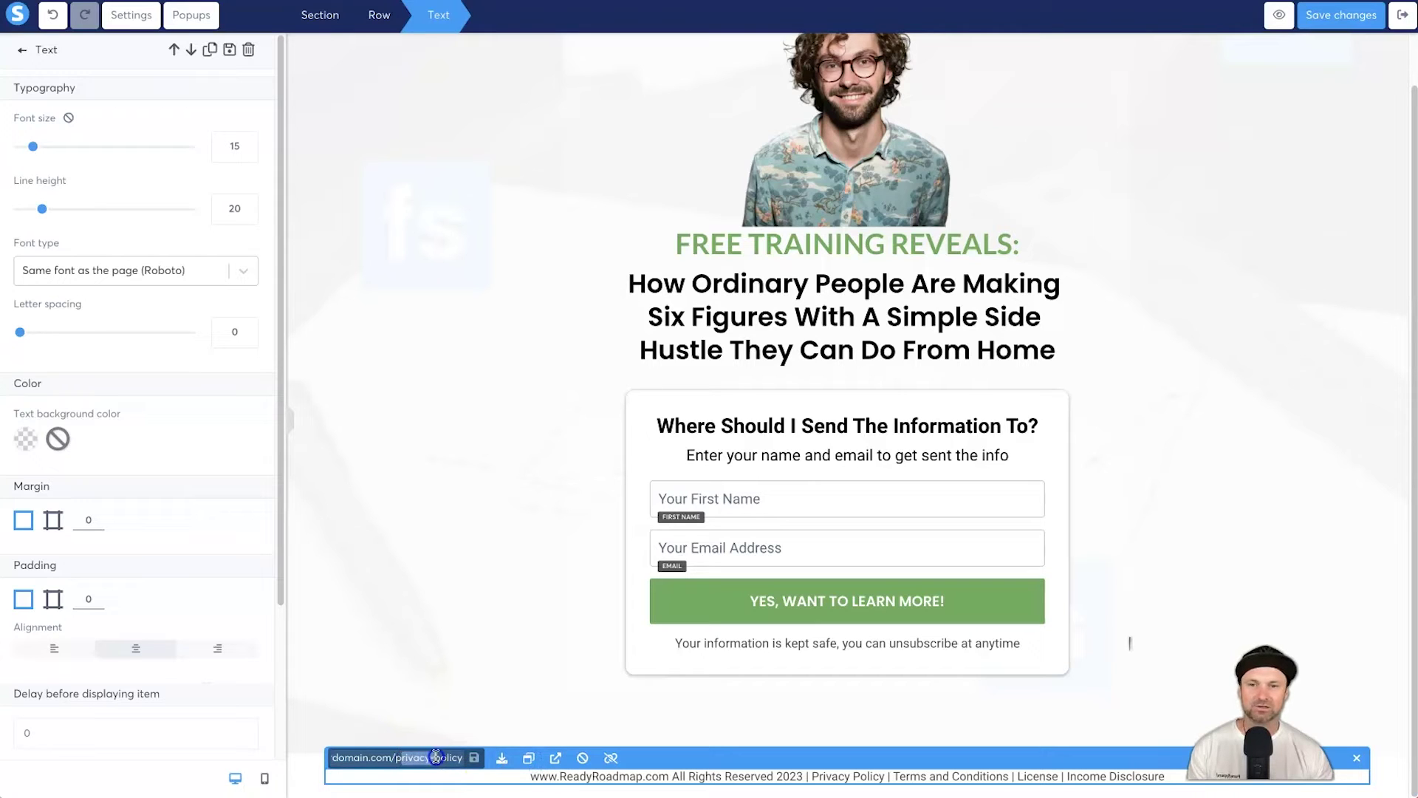
drag(403, 757, 328, 759)
click(408, 758)
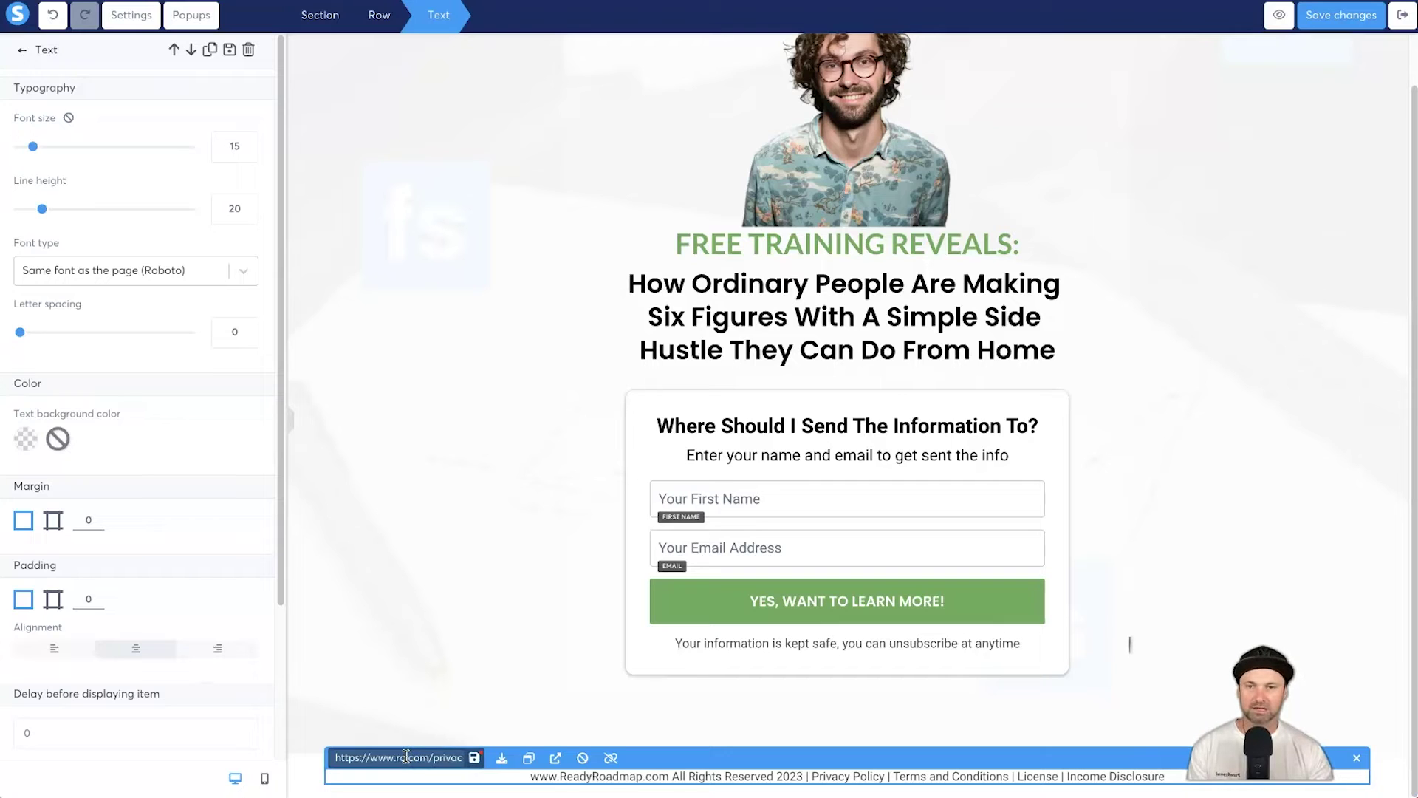
text(readyroadmap)
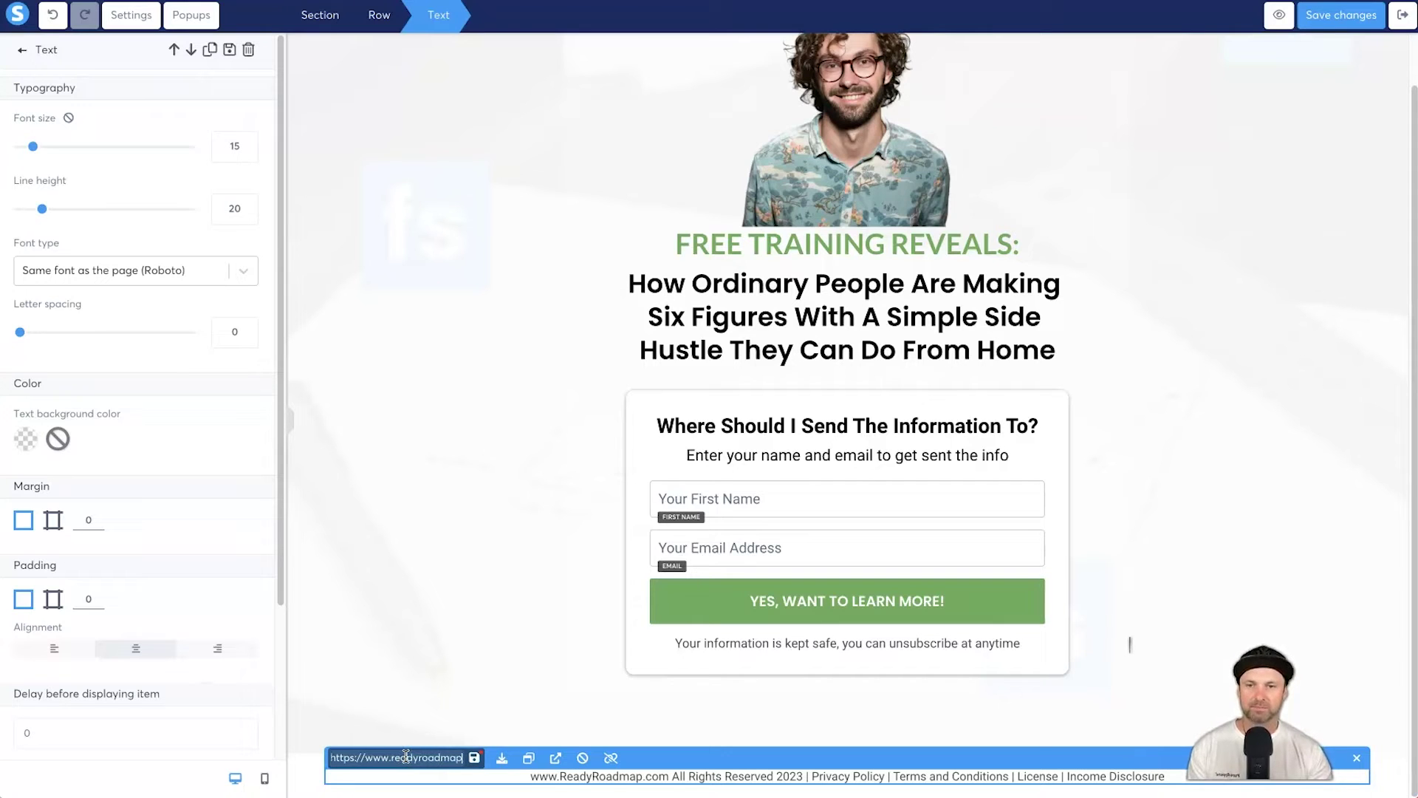
key(Right)
key(Right)
key(Right)
key(Right)
key(Right)
key(Right)
key(Right)
key(Right)
key(Right)
key(Right)
key(Right)
key(Right)
key(Right)
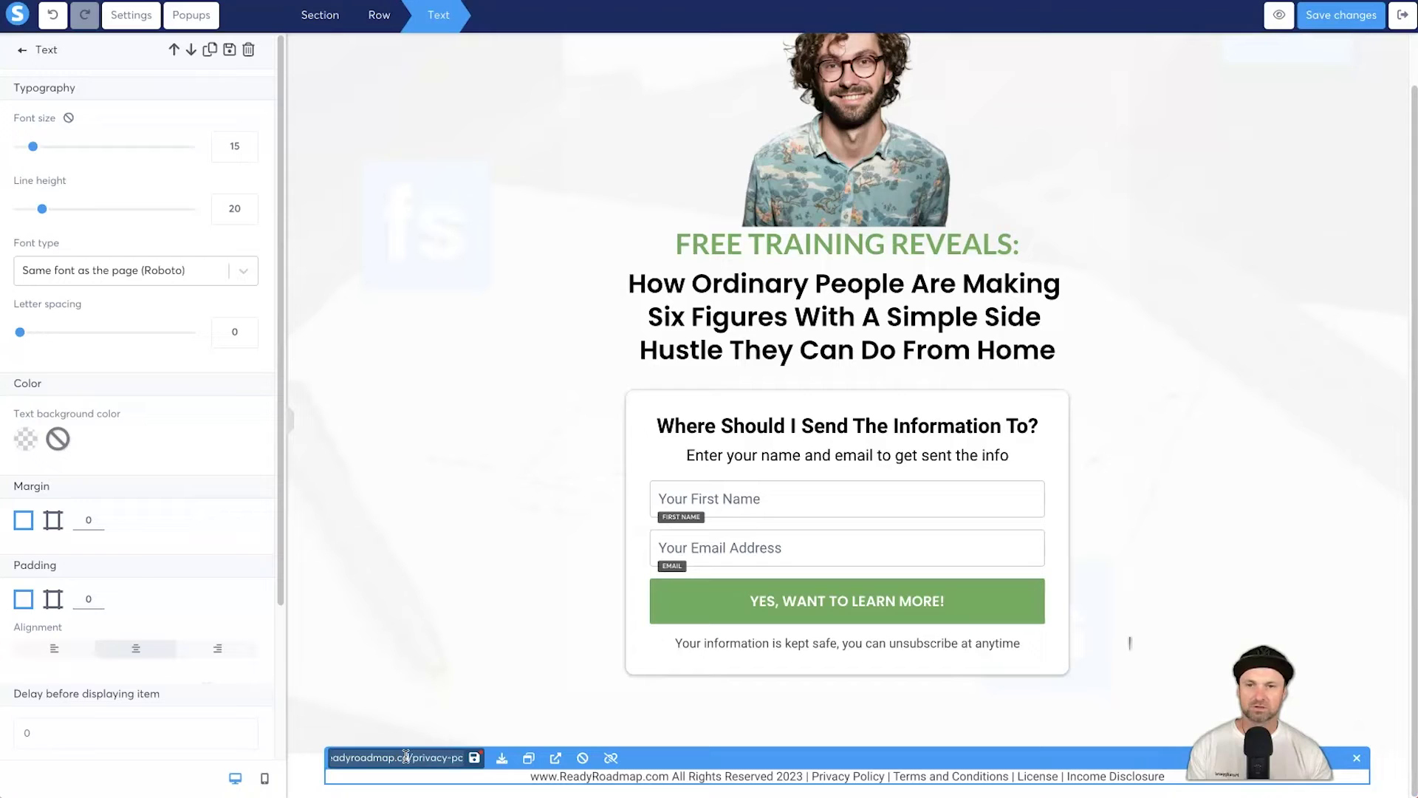
click(474, 758)
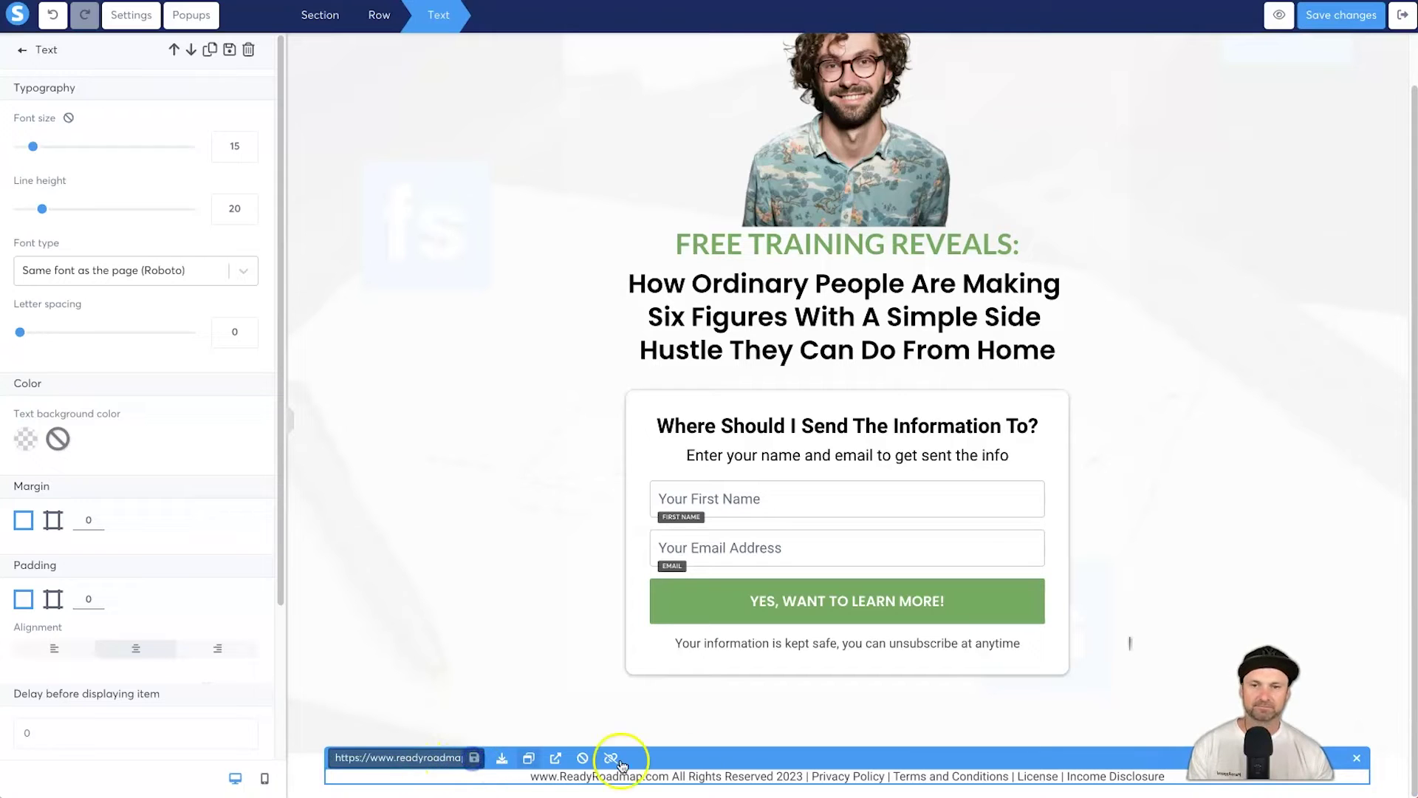
click(870, 777)
click(912, 776)
double_click(414, 756)
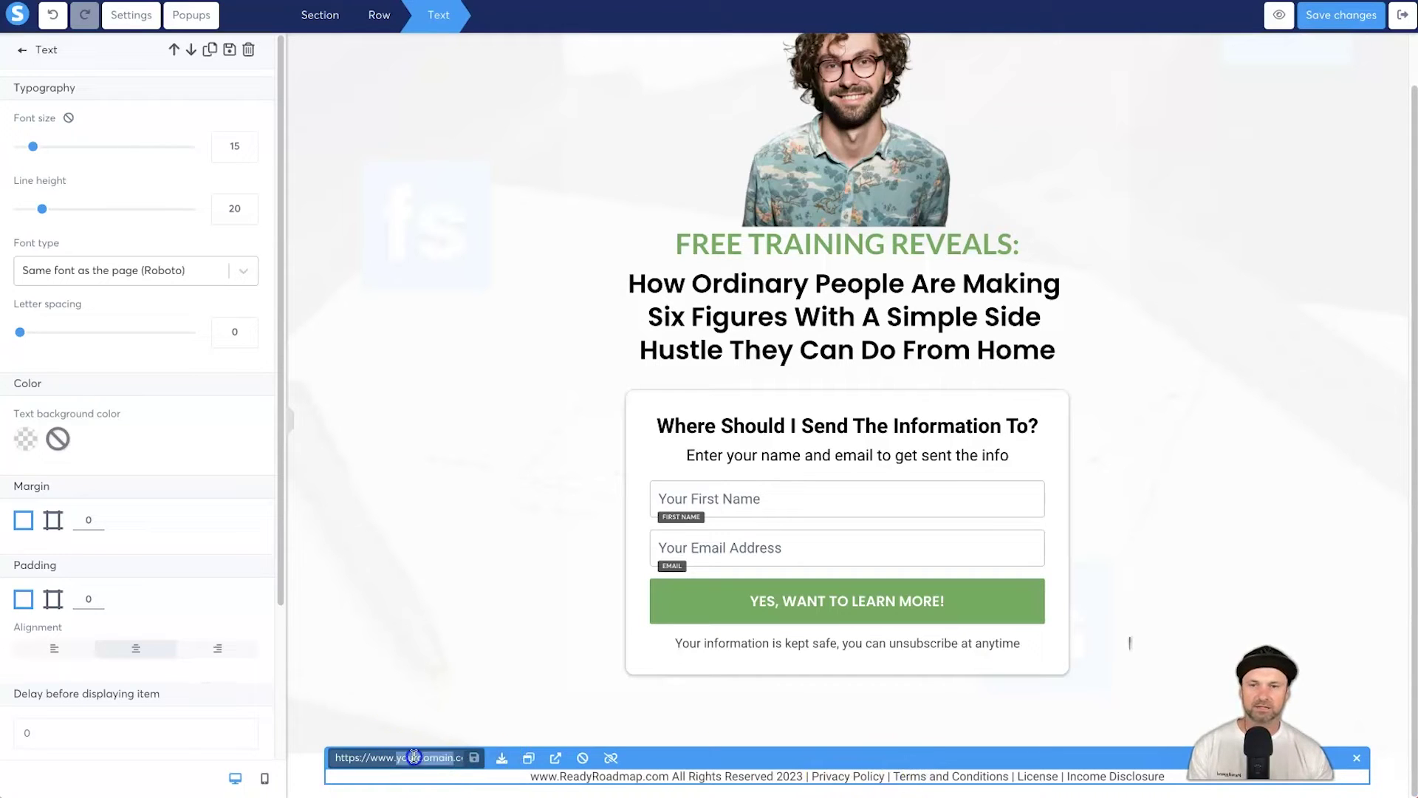
text(readyroadmap.com/terms)
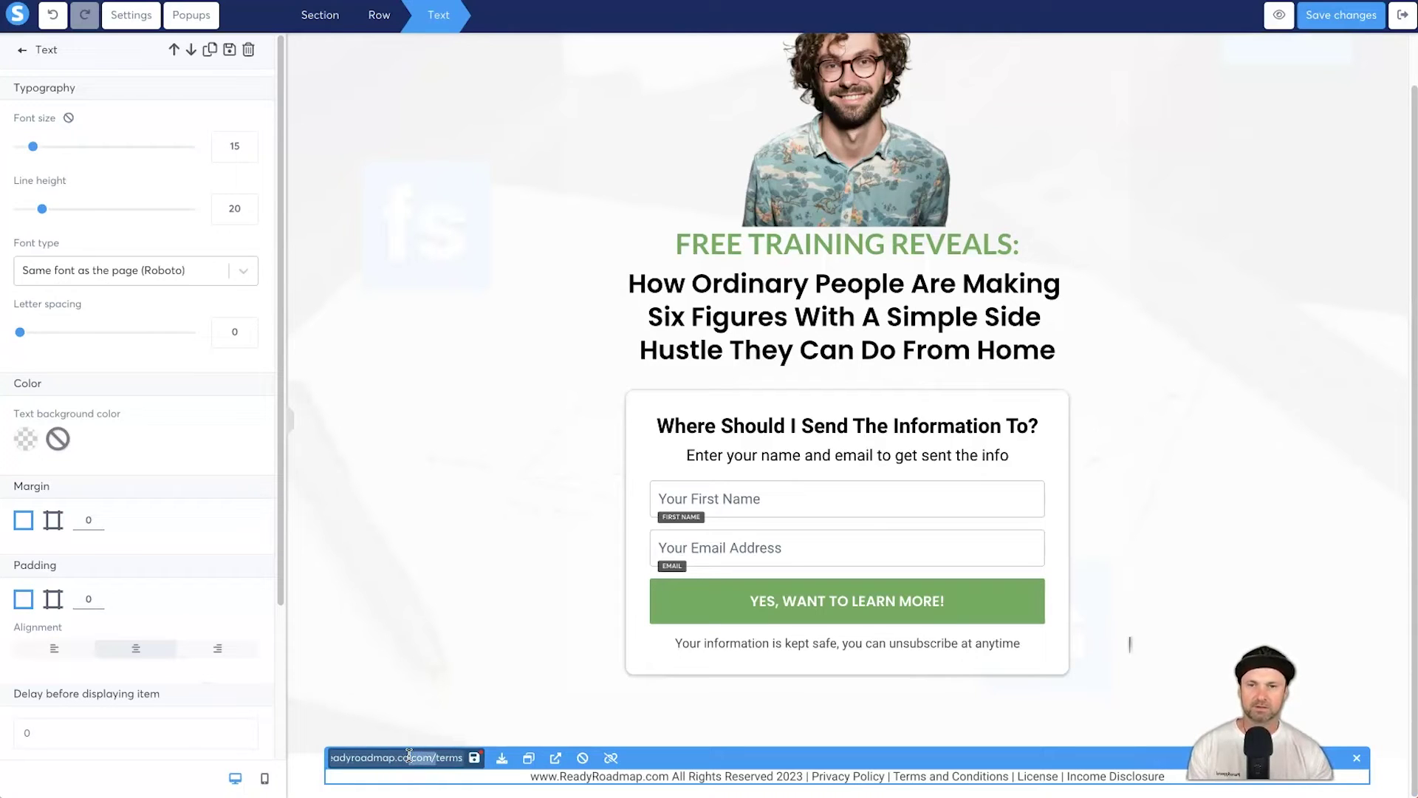
key(BackSpace)
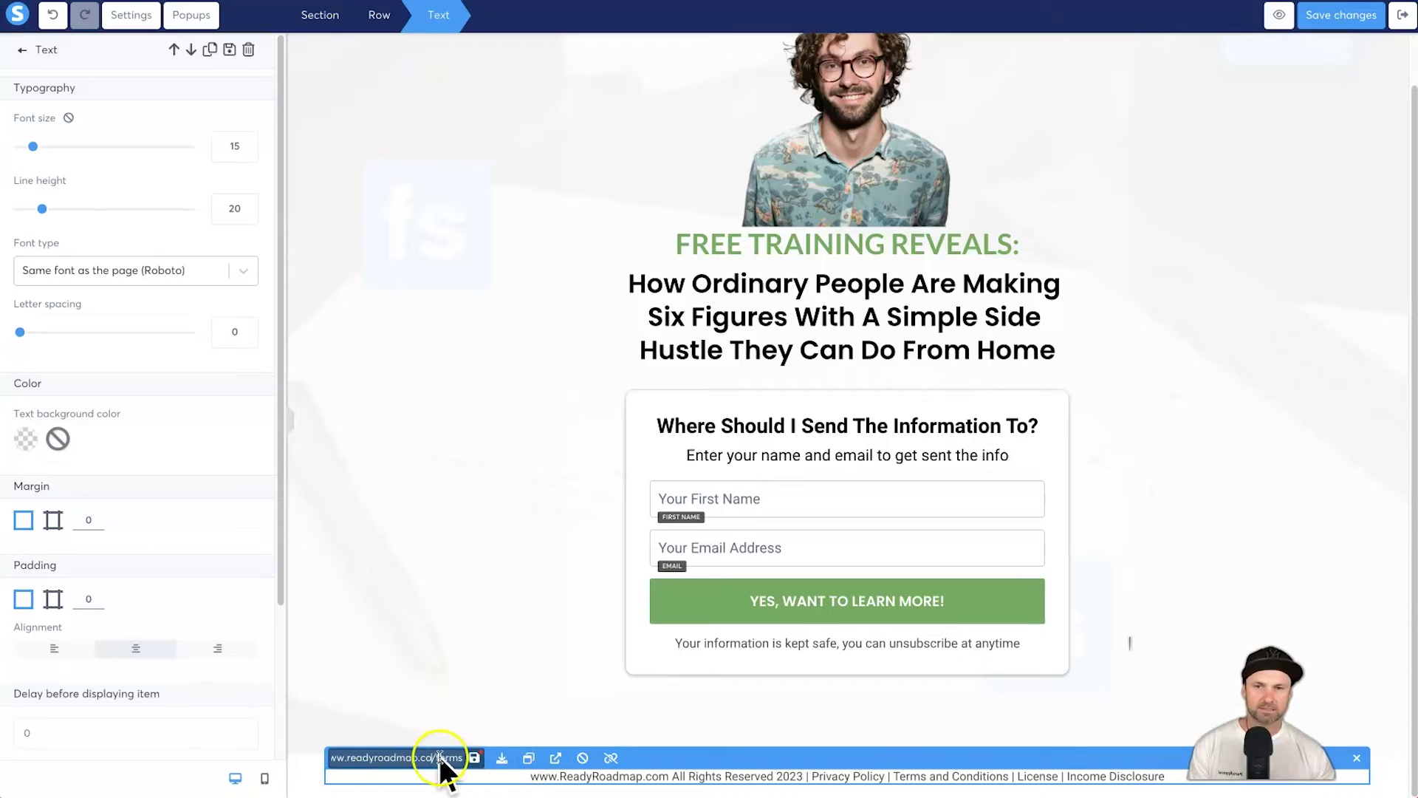
click(466, 757)
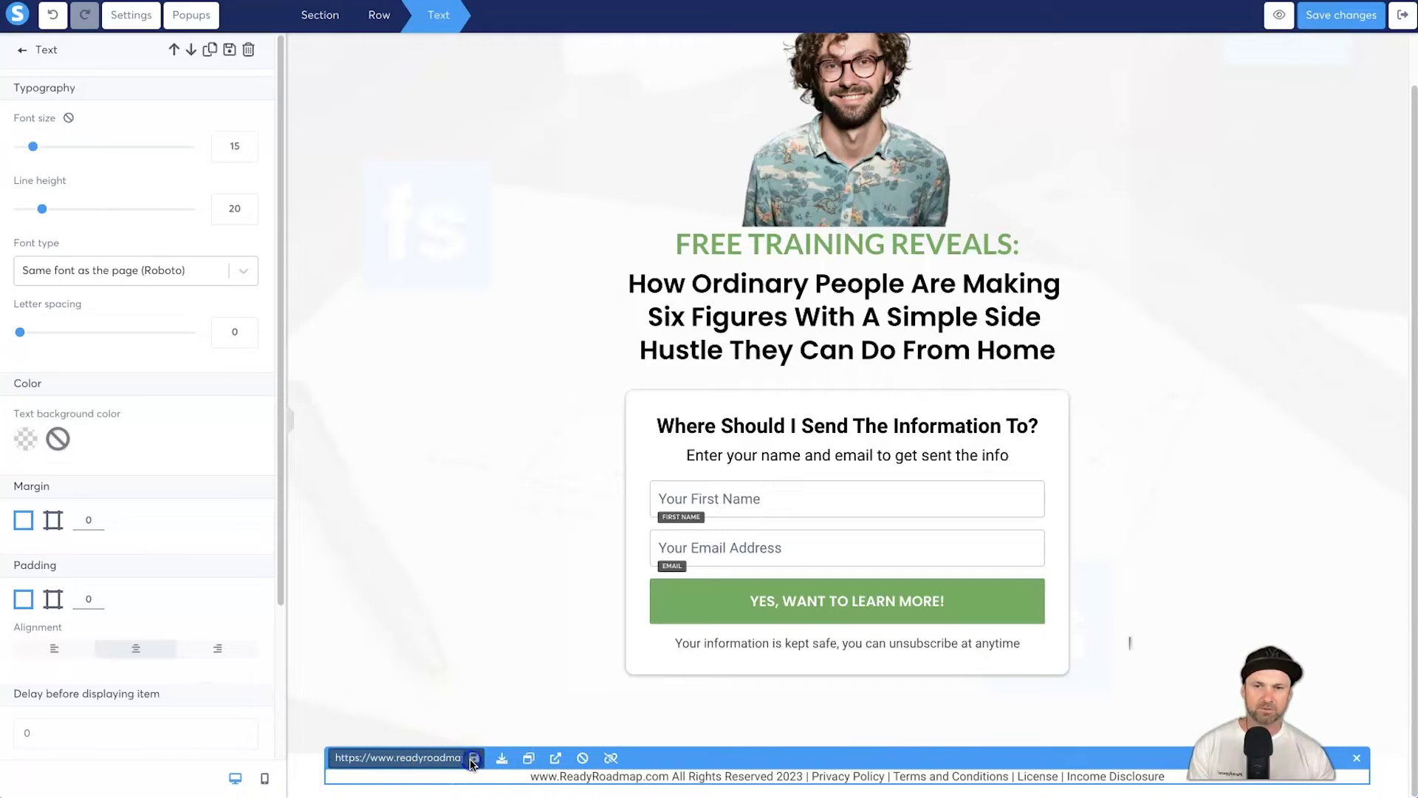
click(1031, 778)
click(426, 753)
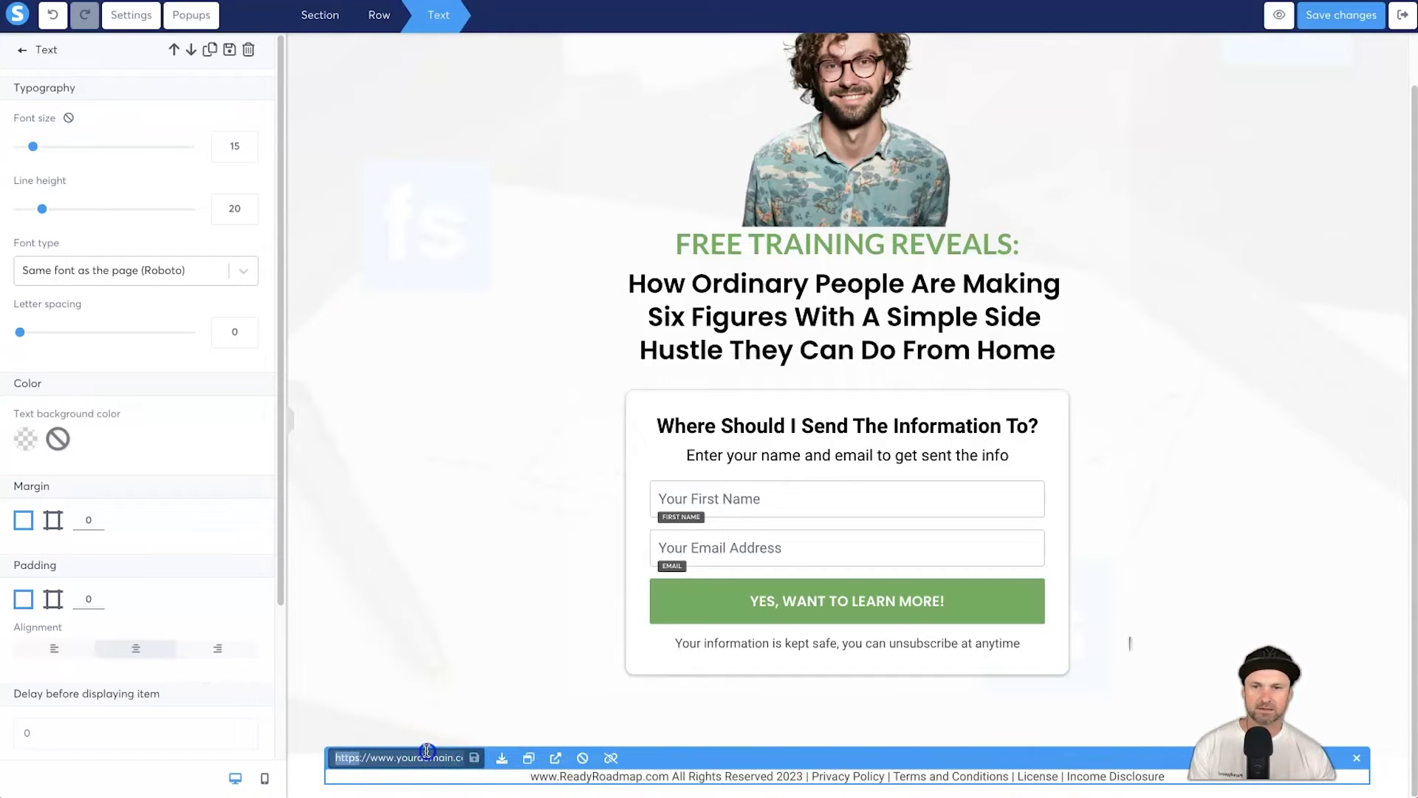
key(ctrl+a)
text(https://www.readyroadmap.com/license)
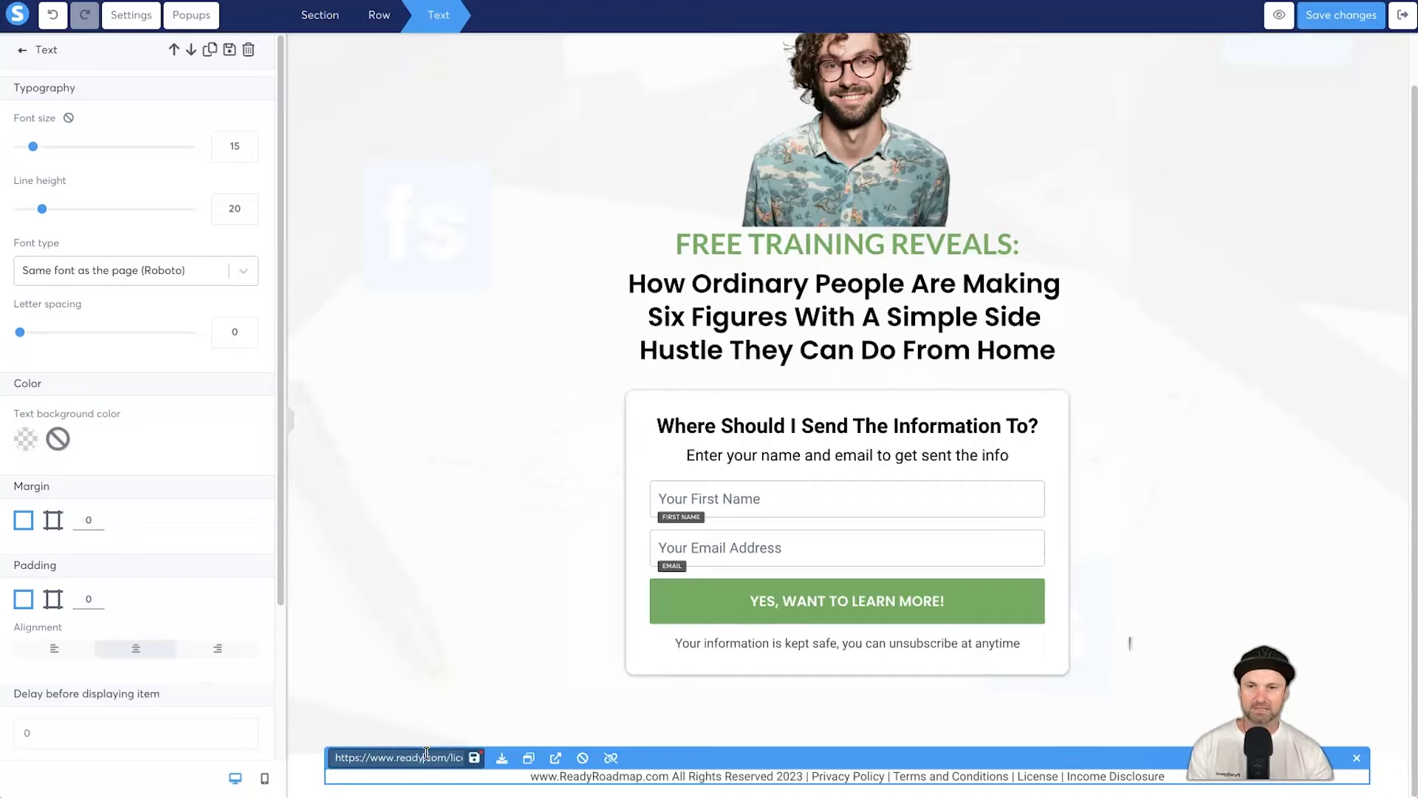
key(Right)
key(Right)
key(Right)
key(Right)
key(Right)
key(Right)
key(Right)
key(Right)
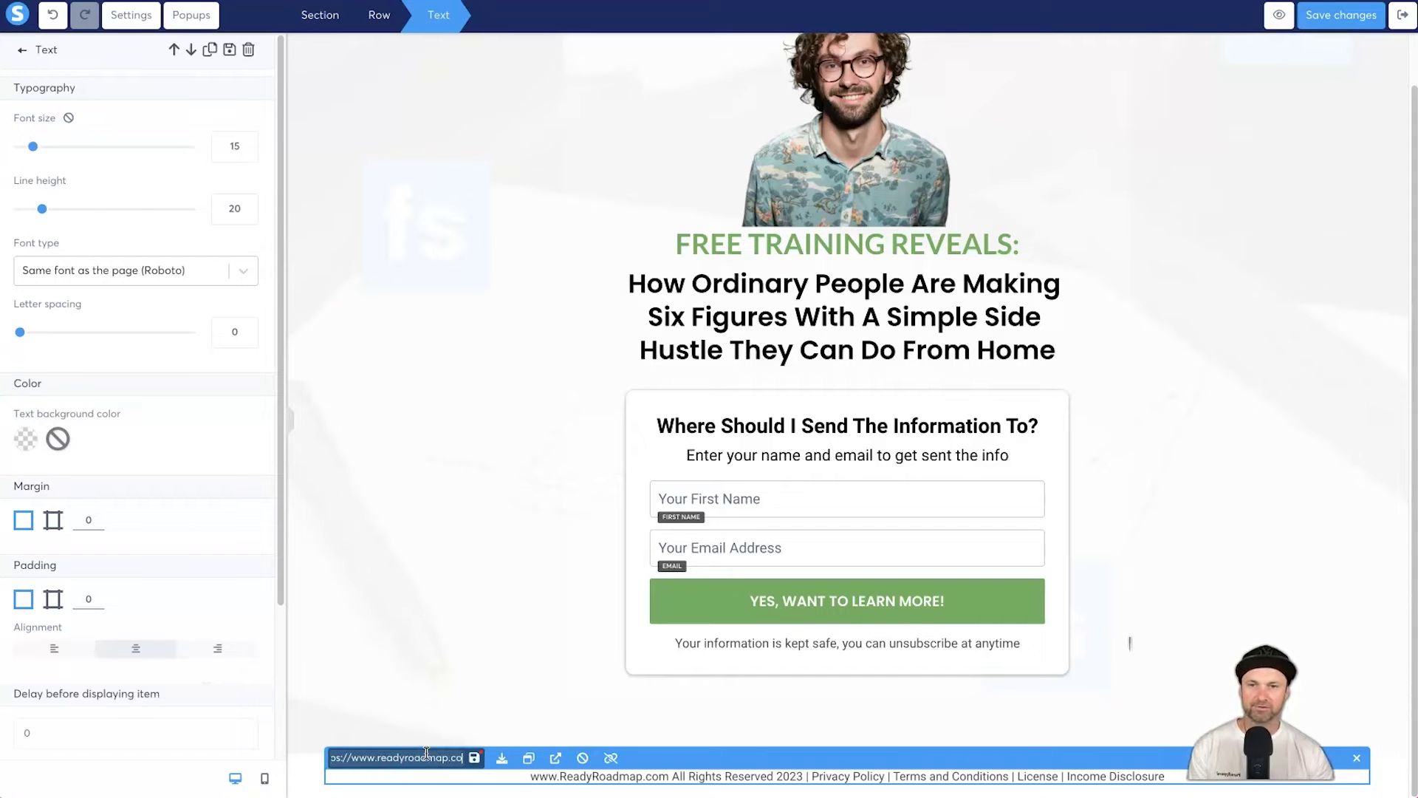
key(BackSpace)
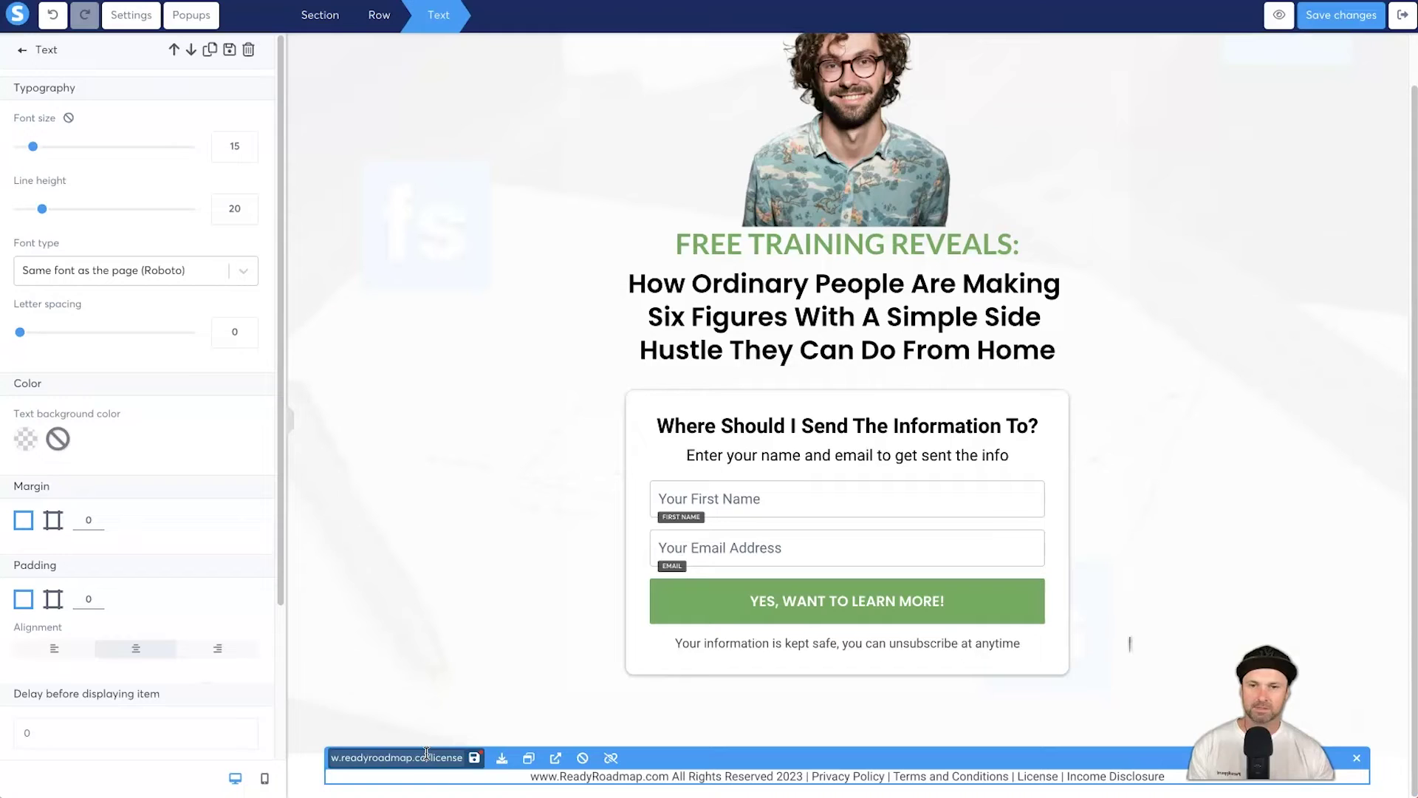
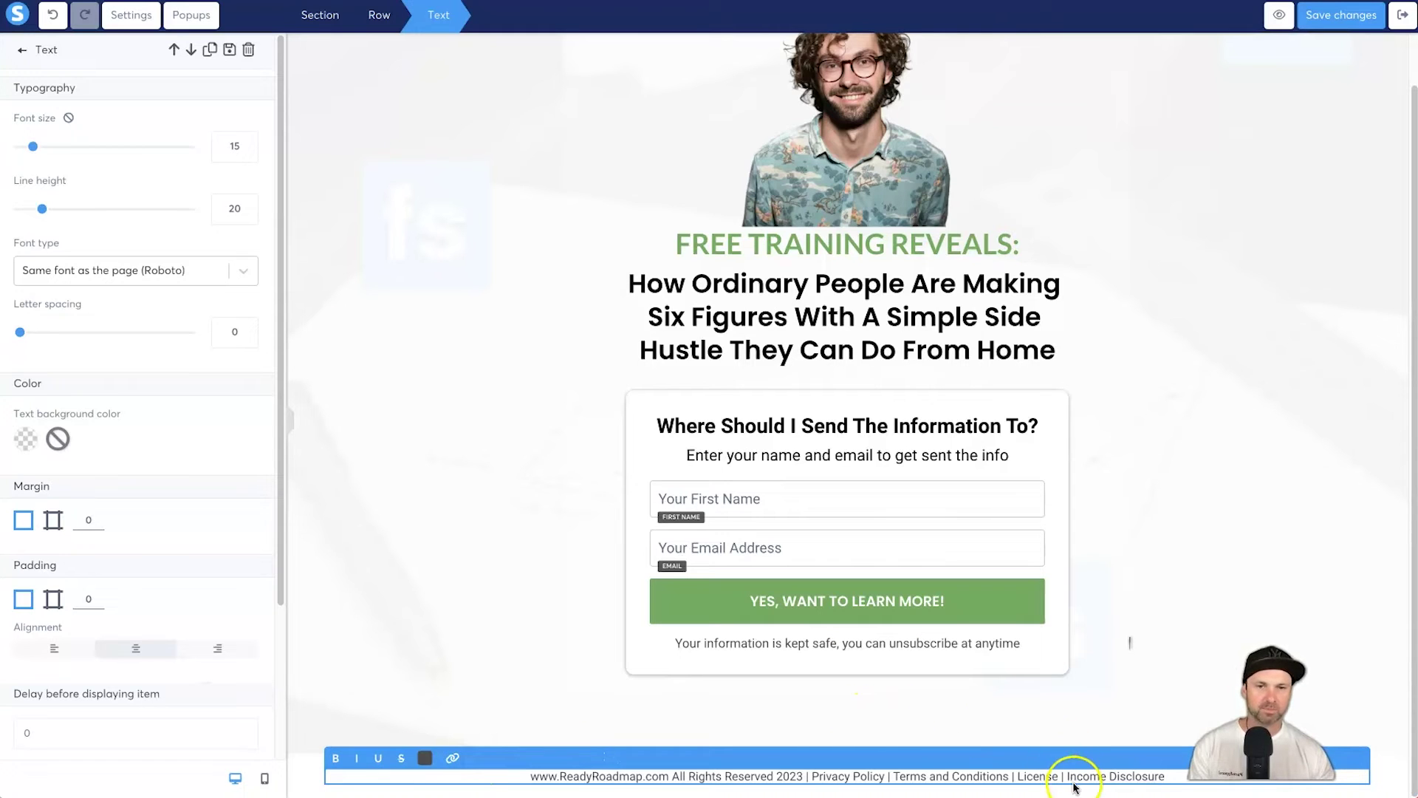
Step: Change the domain in the footer's Income Disclosure link to readyroadmap.co, save the link and leave the text editing
click(1080, 777)
click(411, 755)
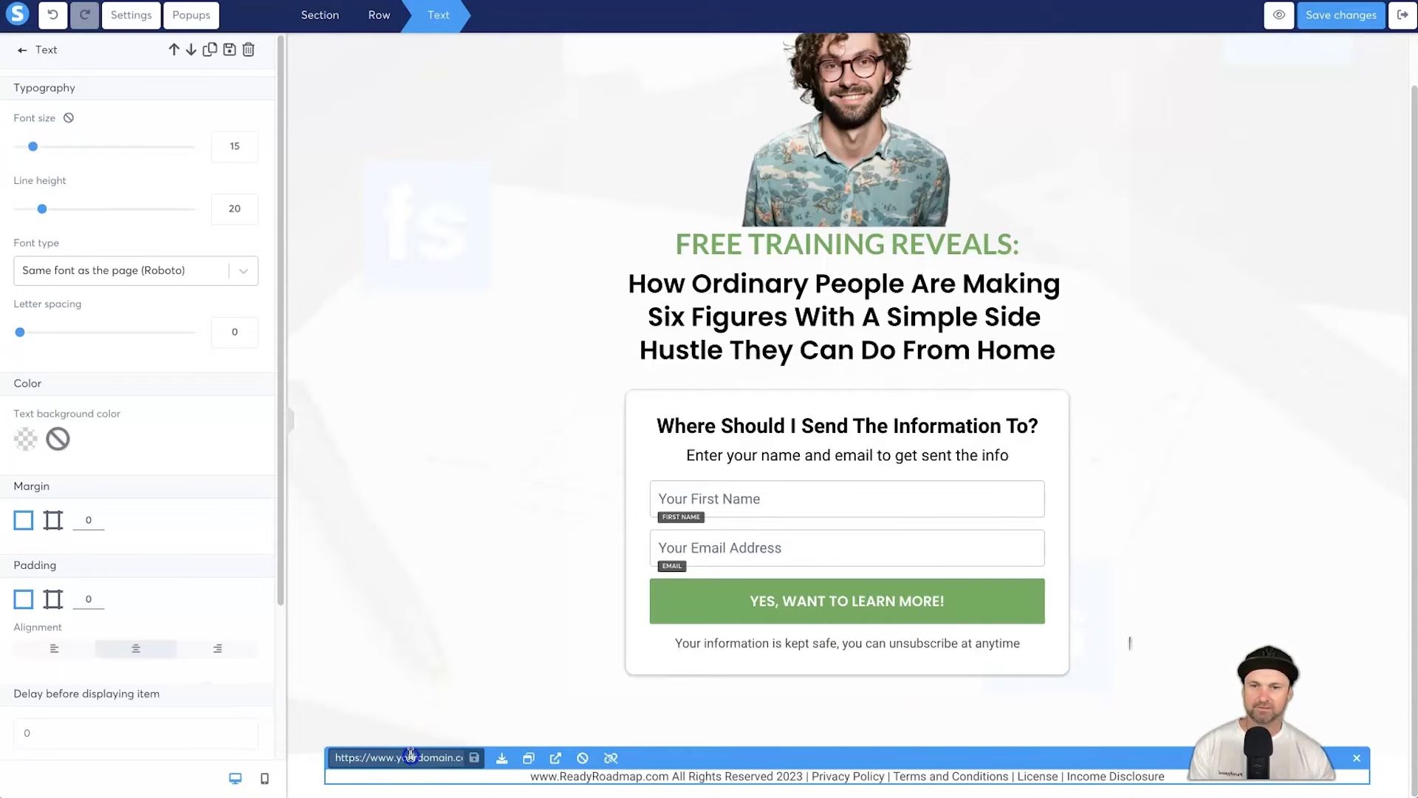
text(readyroa)
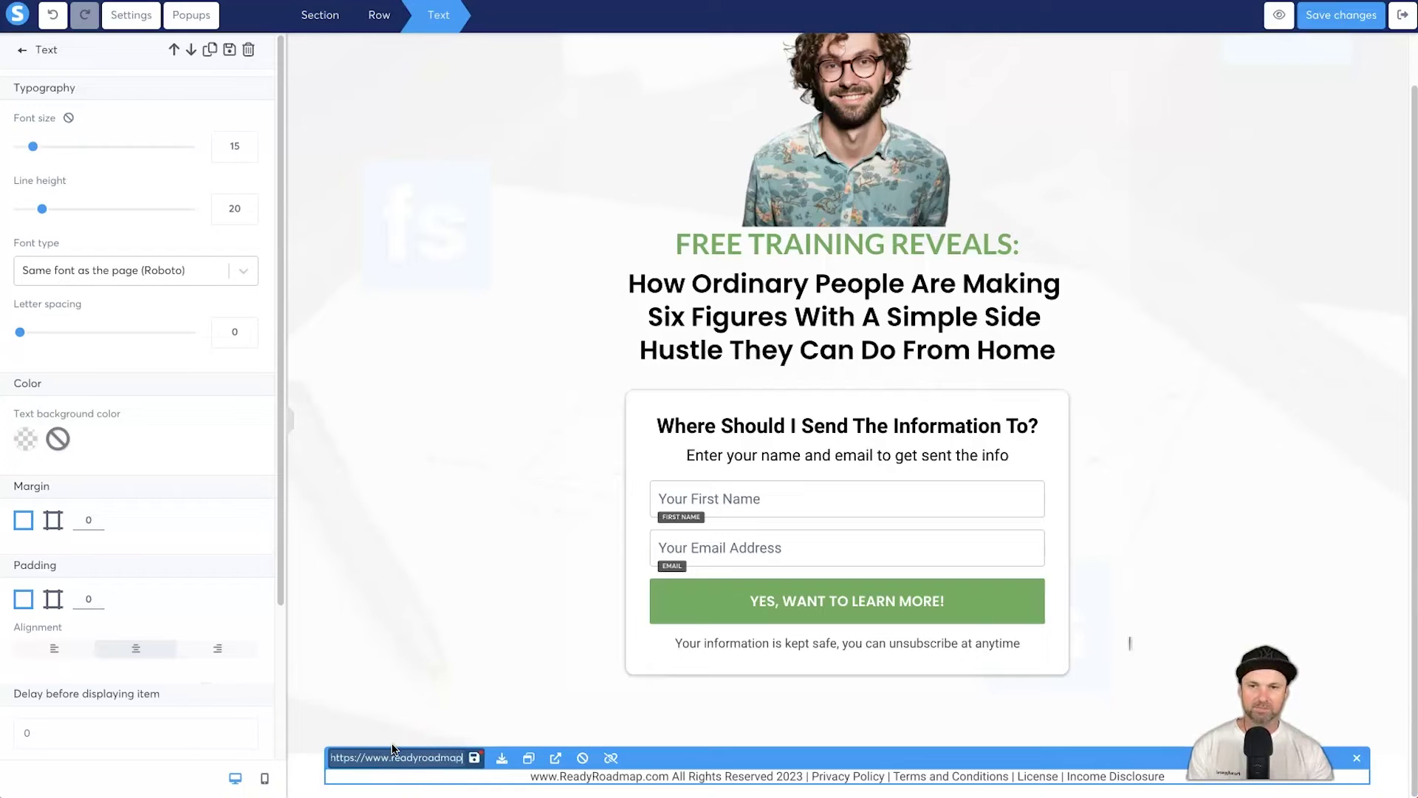
text(dmap.co)
key(BackSpace)
click(477, 757)
click(469, 674)
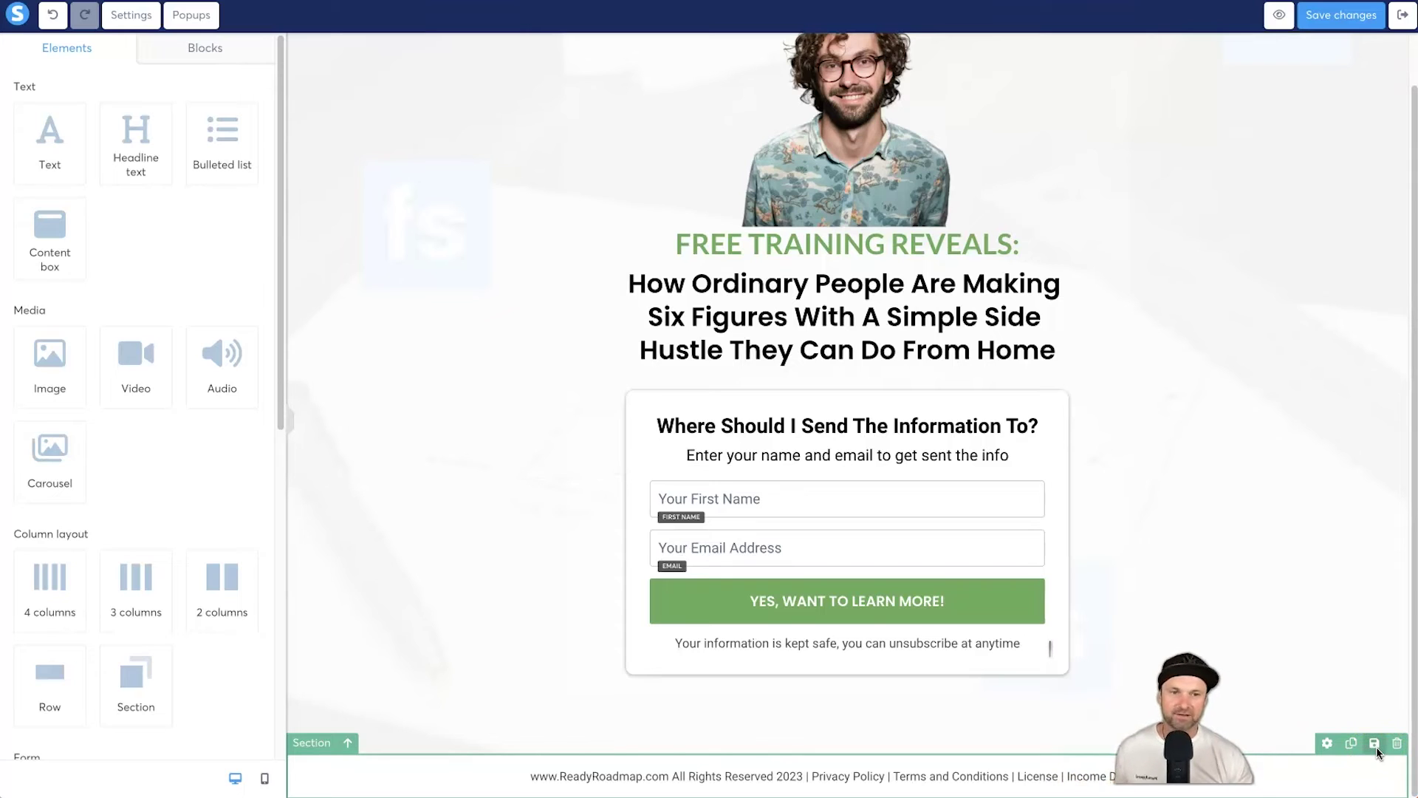
Step: Save the footer section as a master block titled "ReadyRoadmap Footer" and save the page changes
click(1375, 743)
click(559, 263)
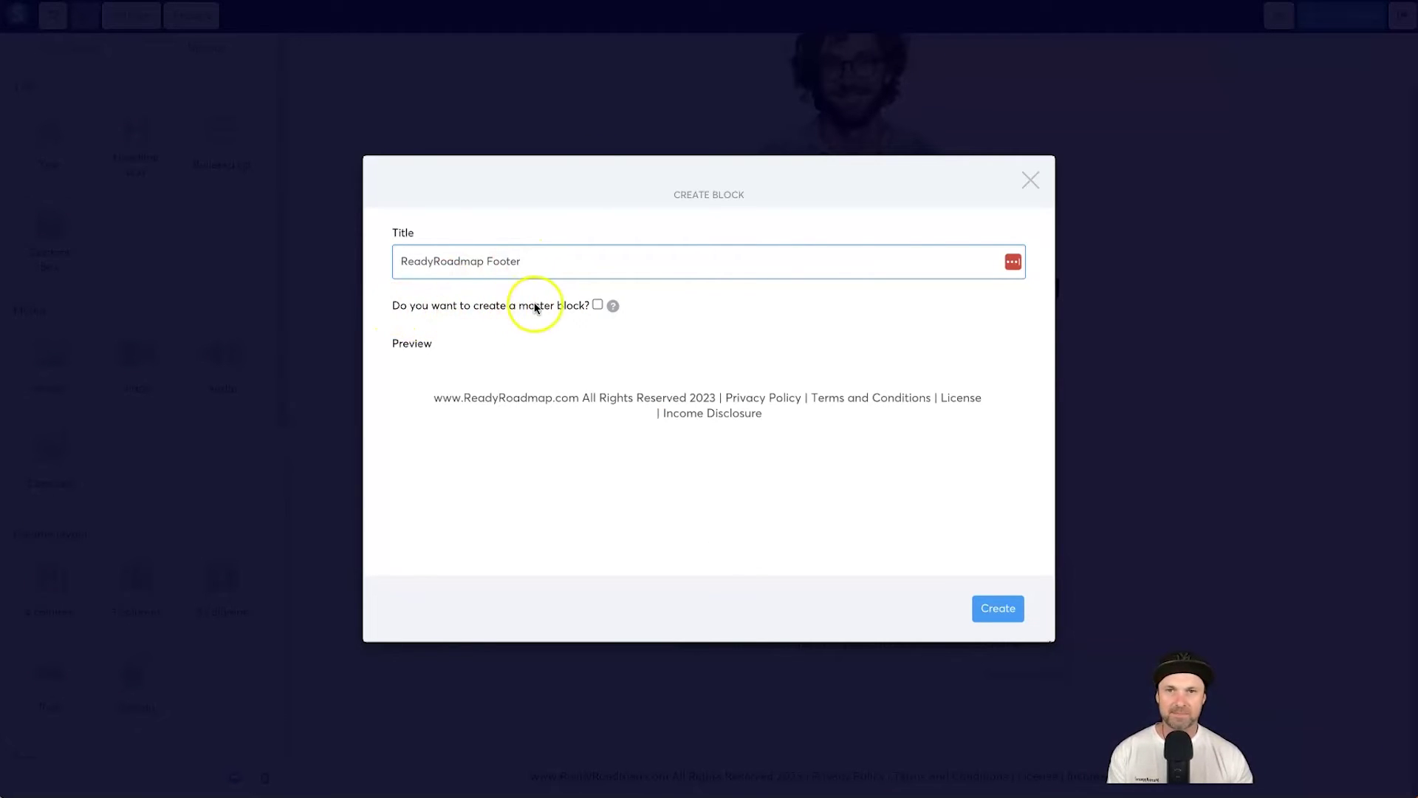
click(597, 304)
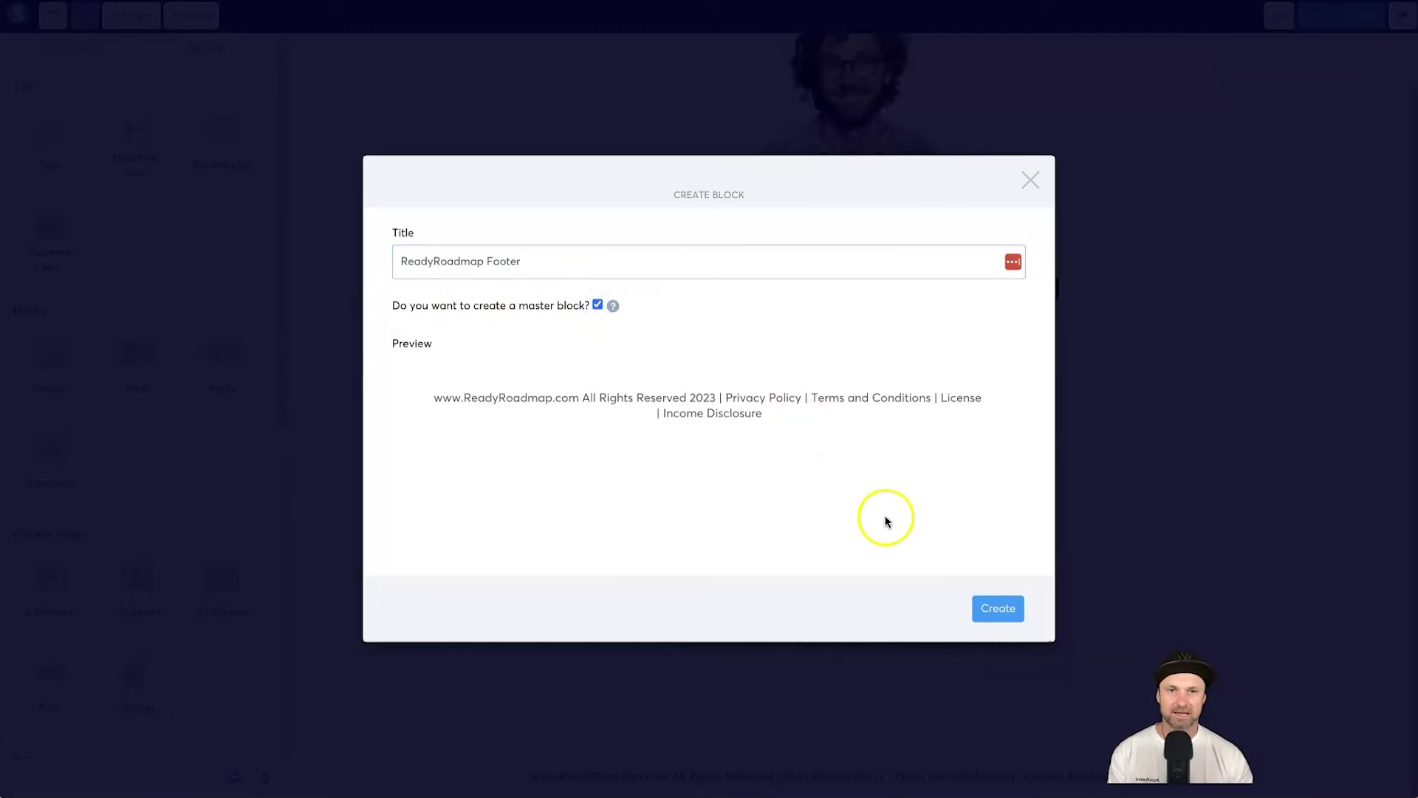
click(1006, 619)
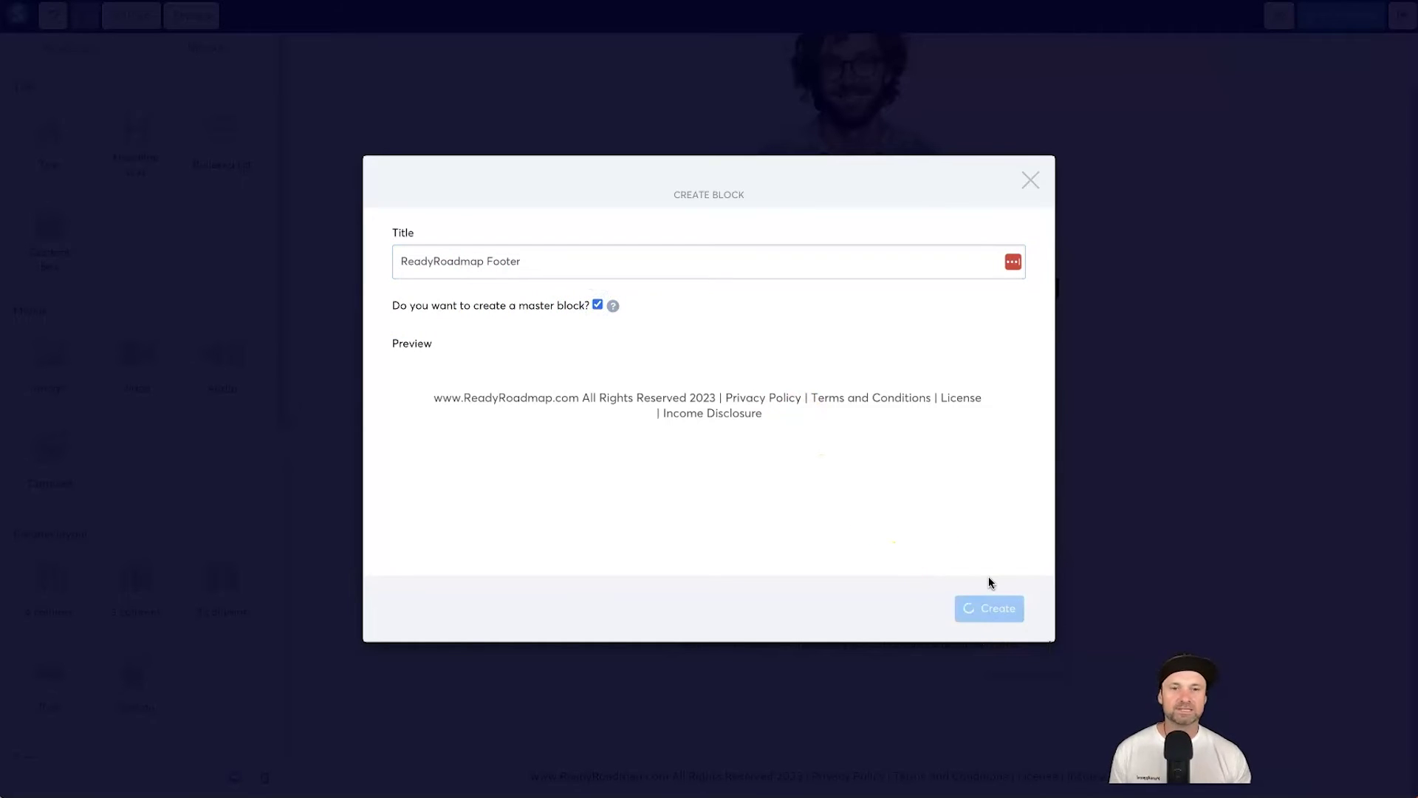
click(1056, 443)
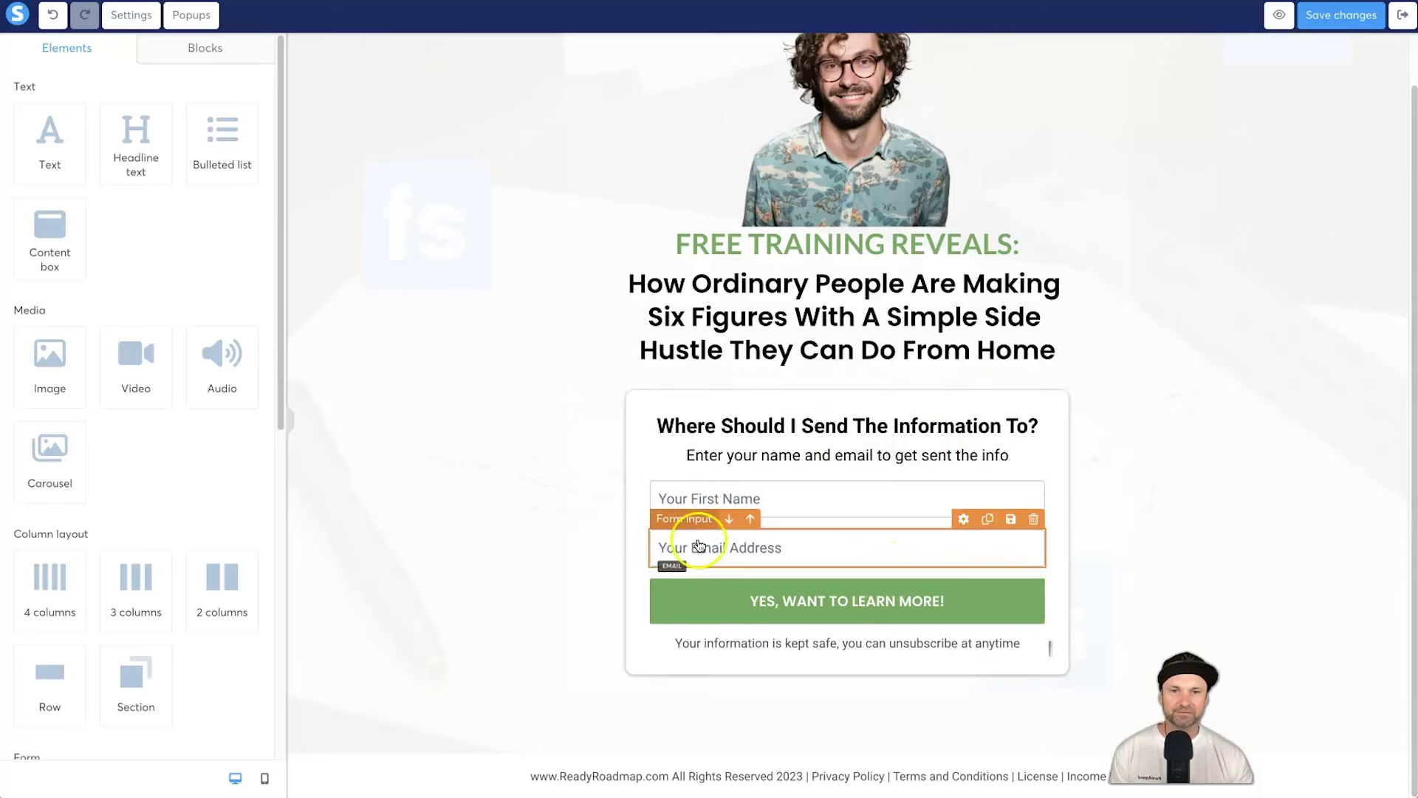
click(858, 774)
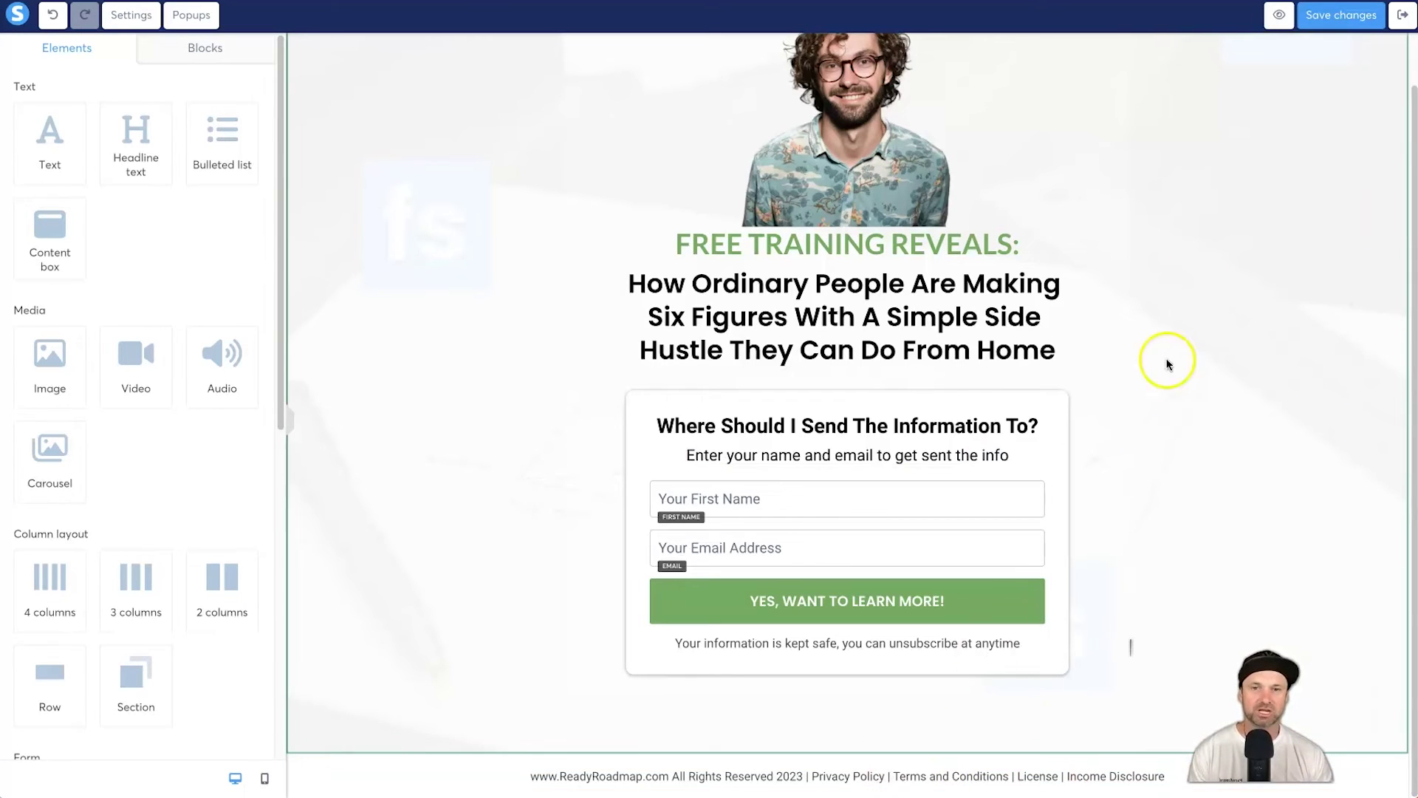
click(1340, 15)
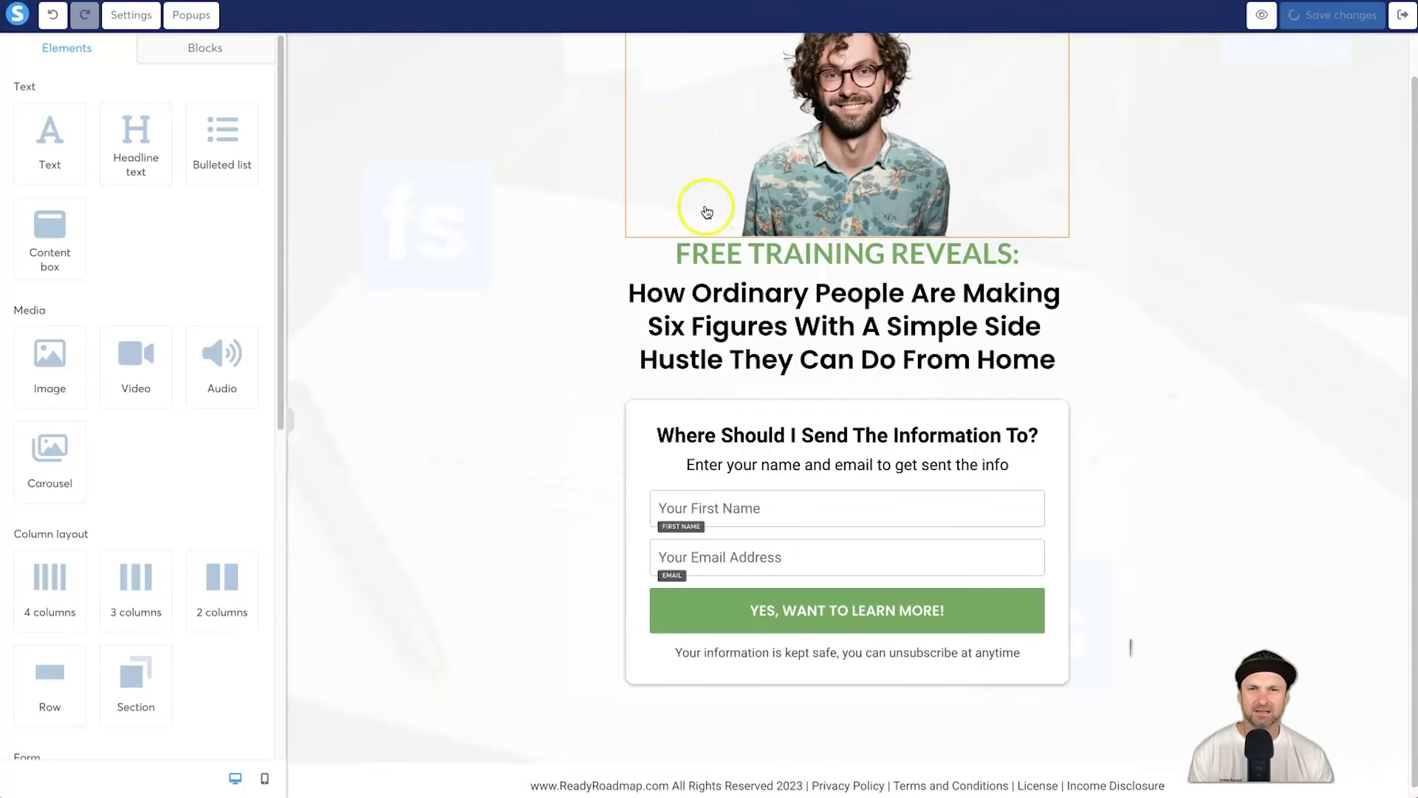
Step: Replace the photo above the Welcome page headline with the black T-shirt portrait from the uploaded images, and set its size to 320
scroll(707, 213, up, 1)
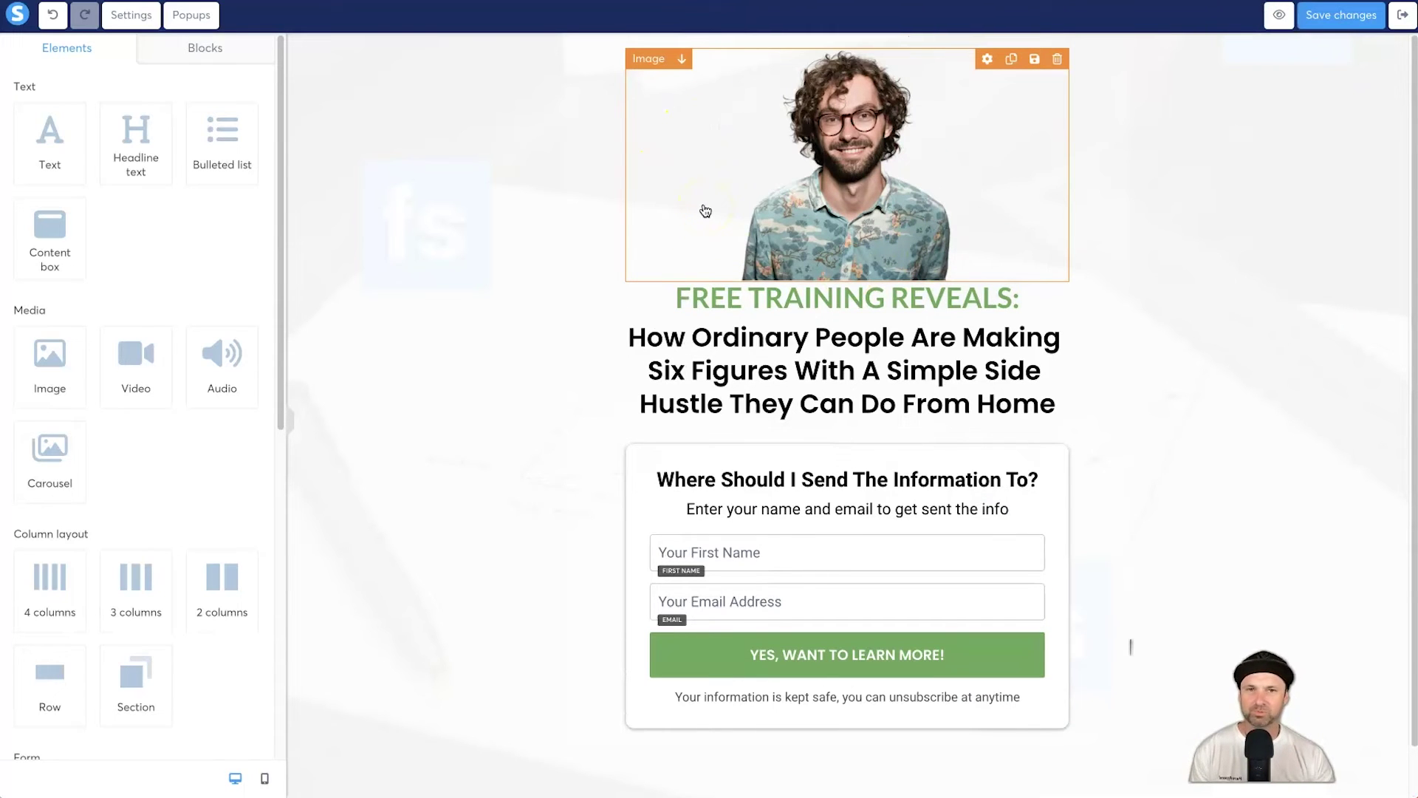
click(818, 170)
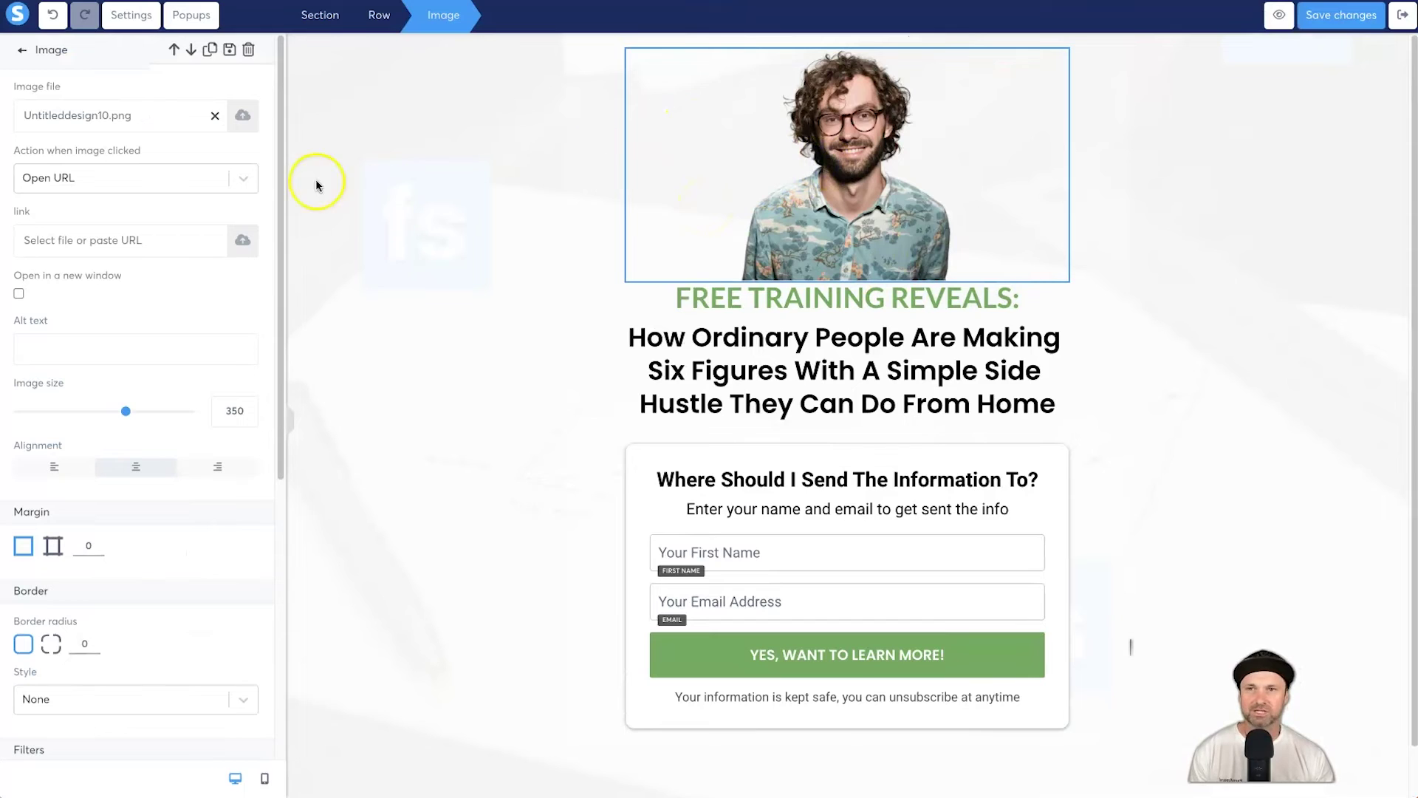
click(244, 118)
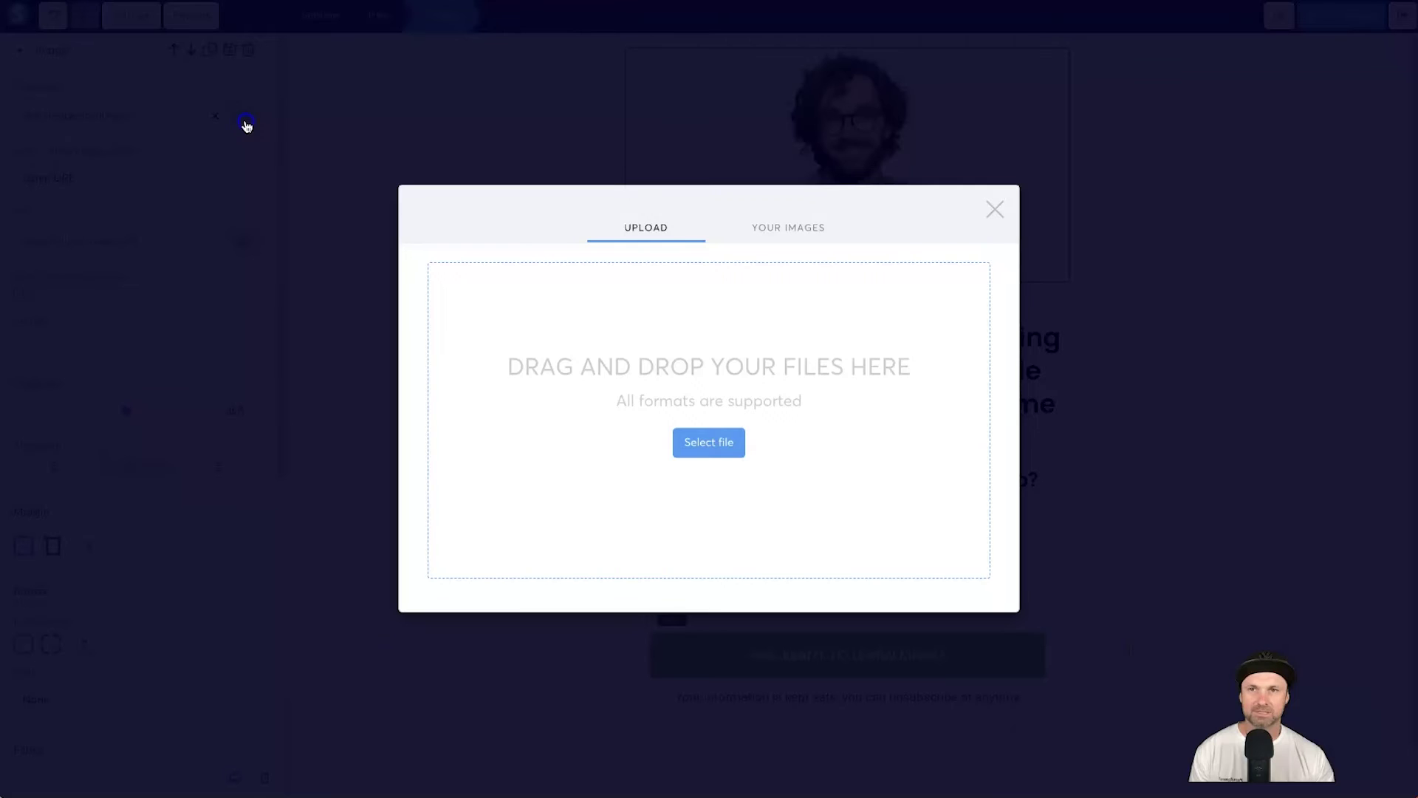
click(761, 225)
scroll(627, 406, down, 10)
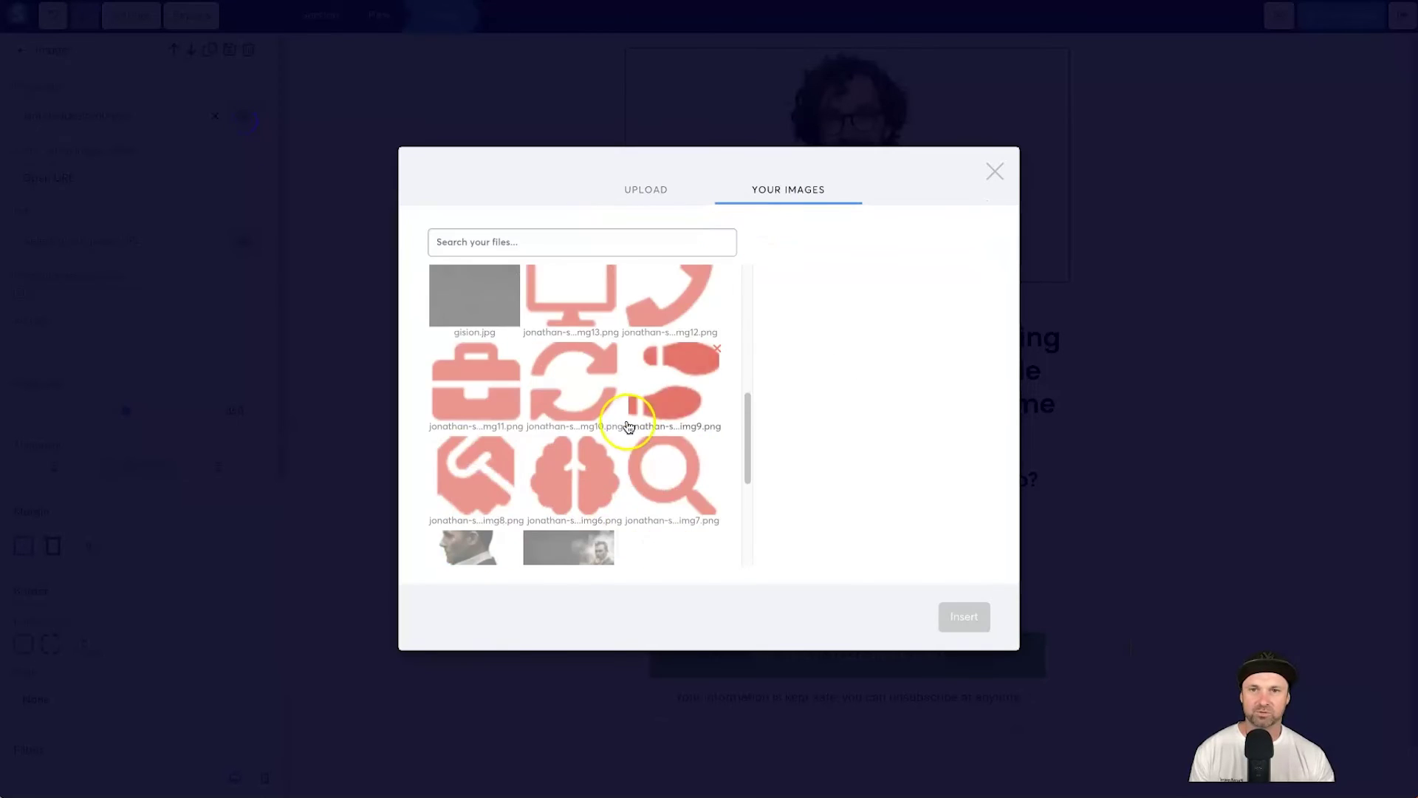
click(578, 514)
click(964, 616)
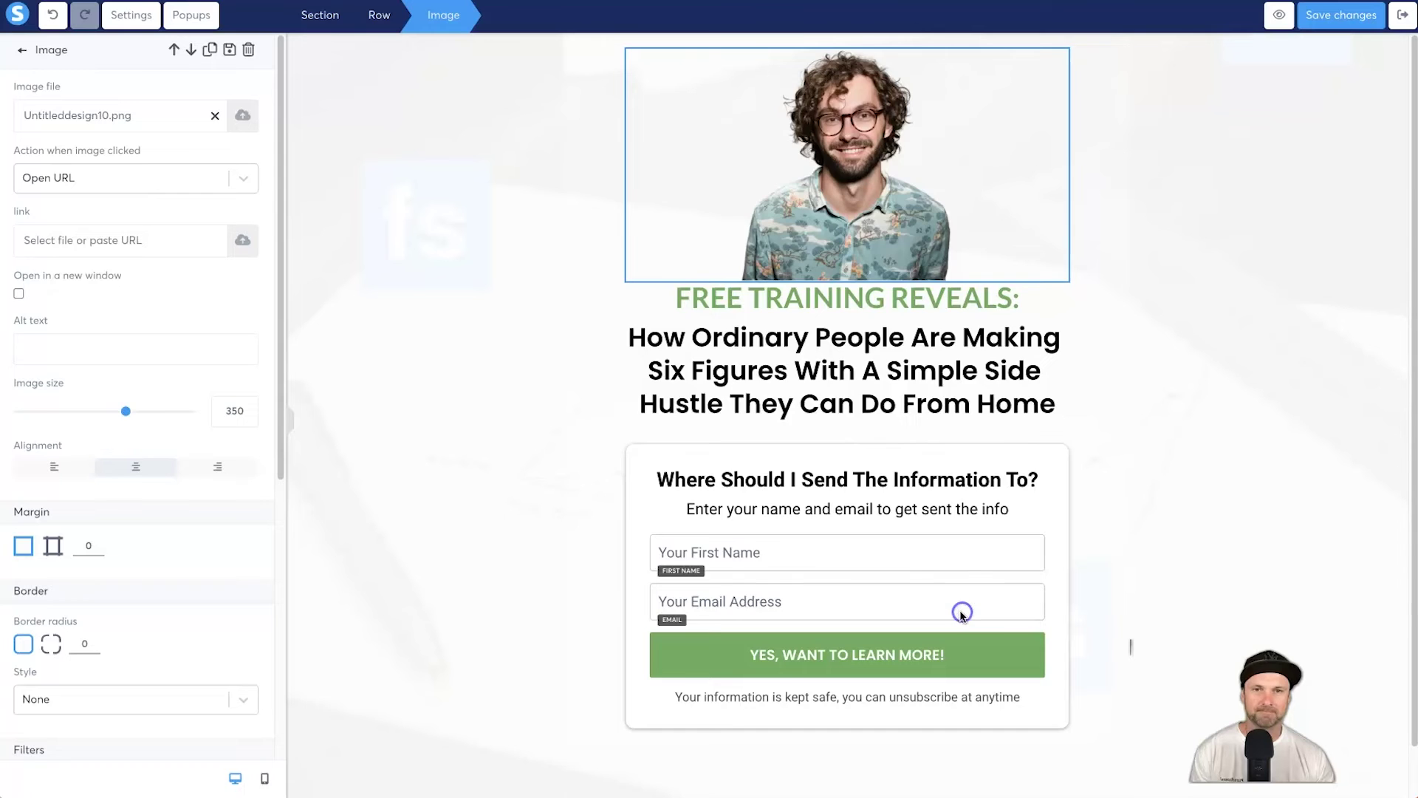
drag(172, 418, 118, 408)
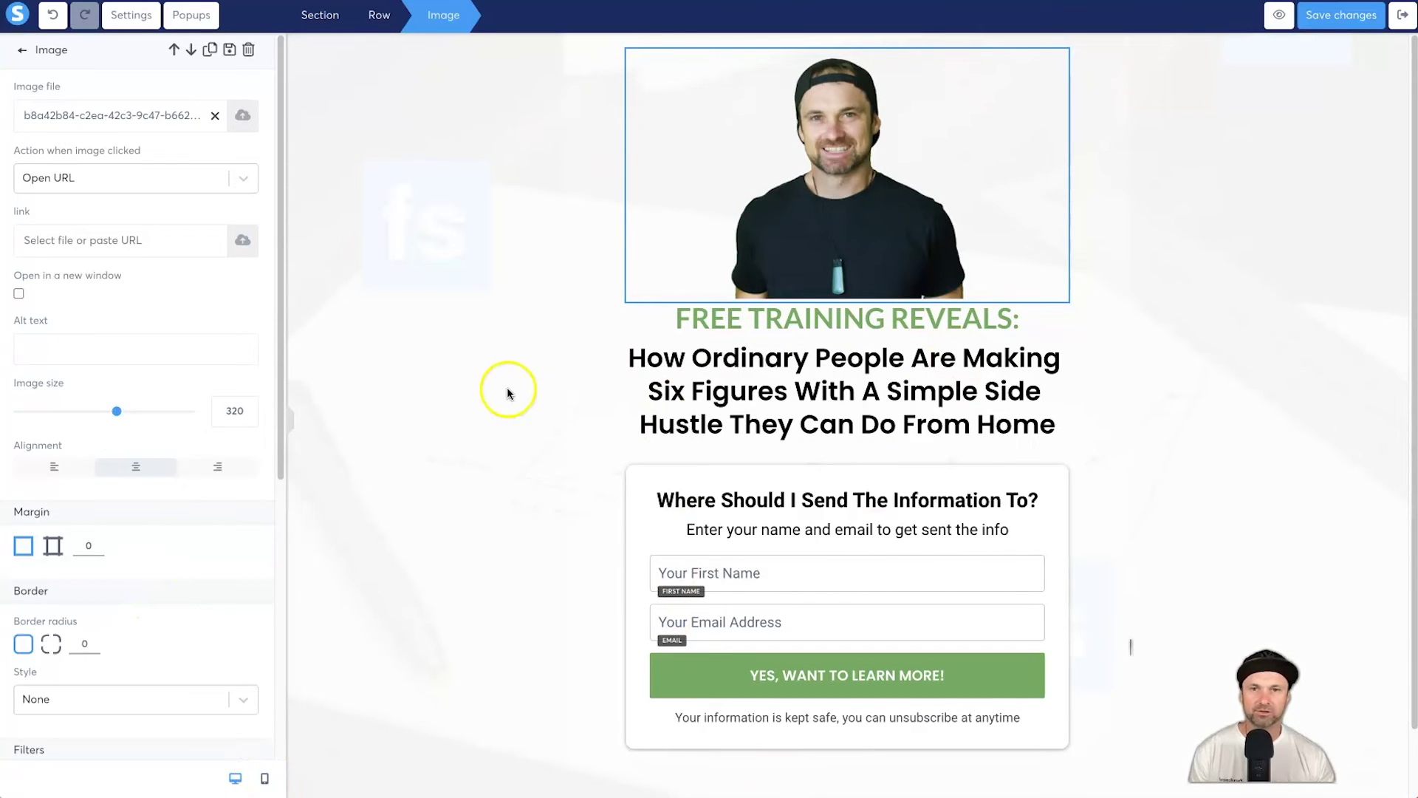
click(546, 394)
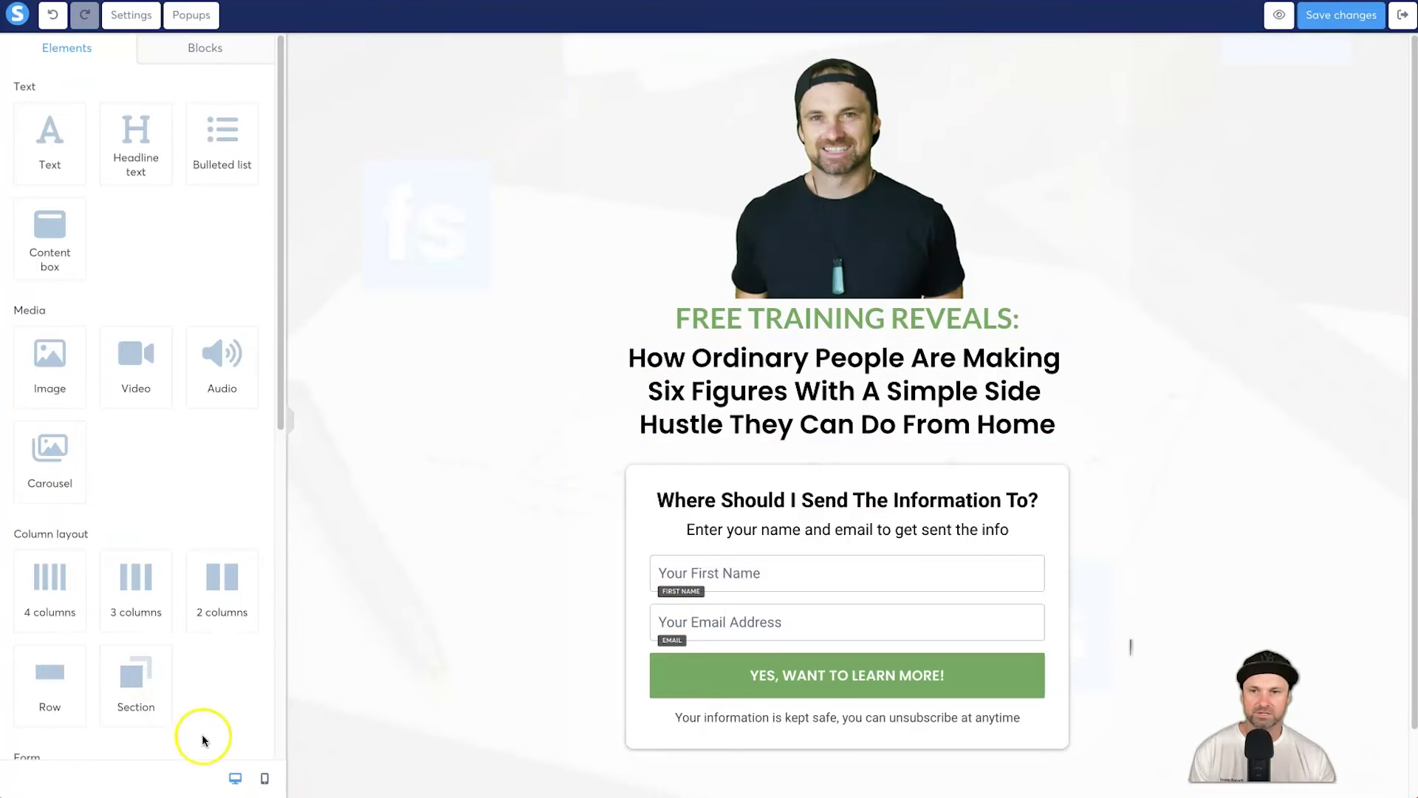
Step: Check the Welcome page in the mobile layout, then return to the desktop layout and save the changes
click(266, 780)
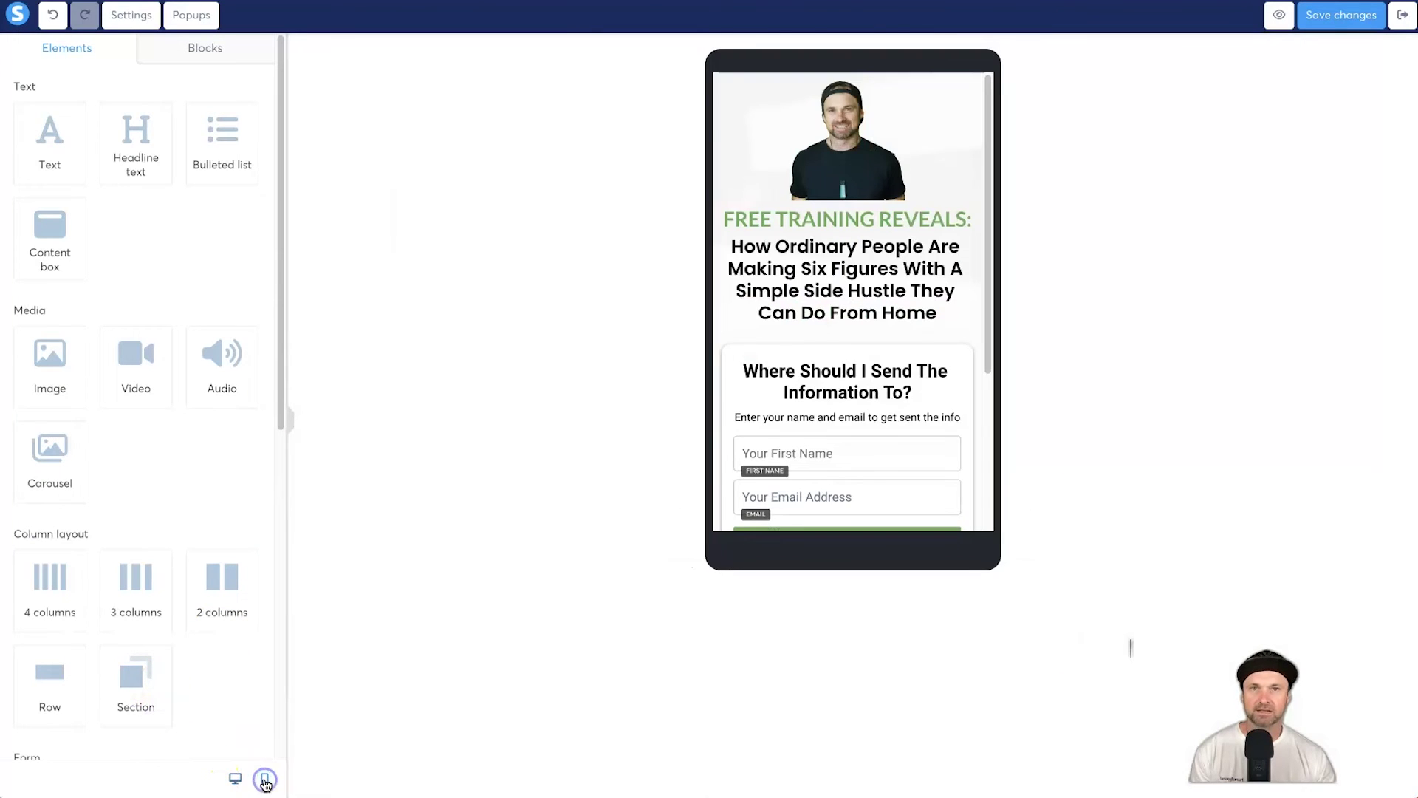
scroll(789, 246, down, 3)
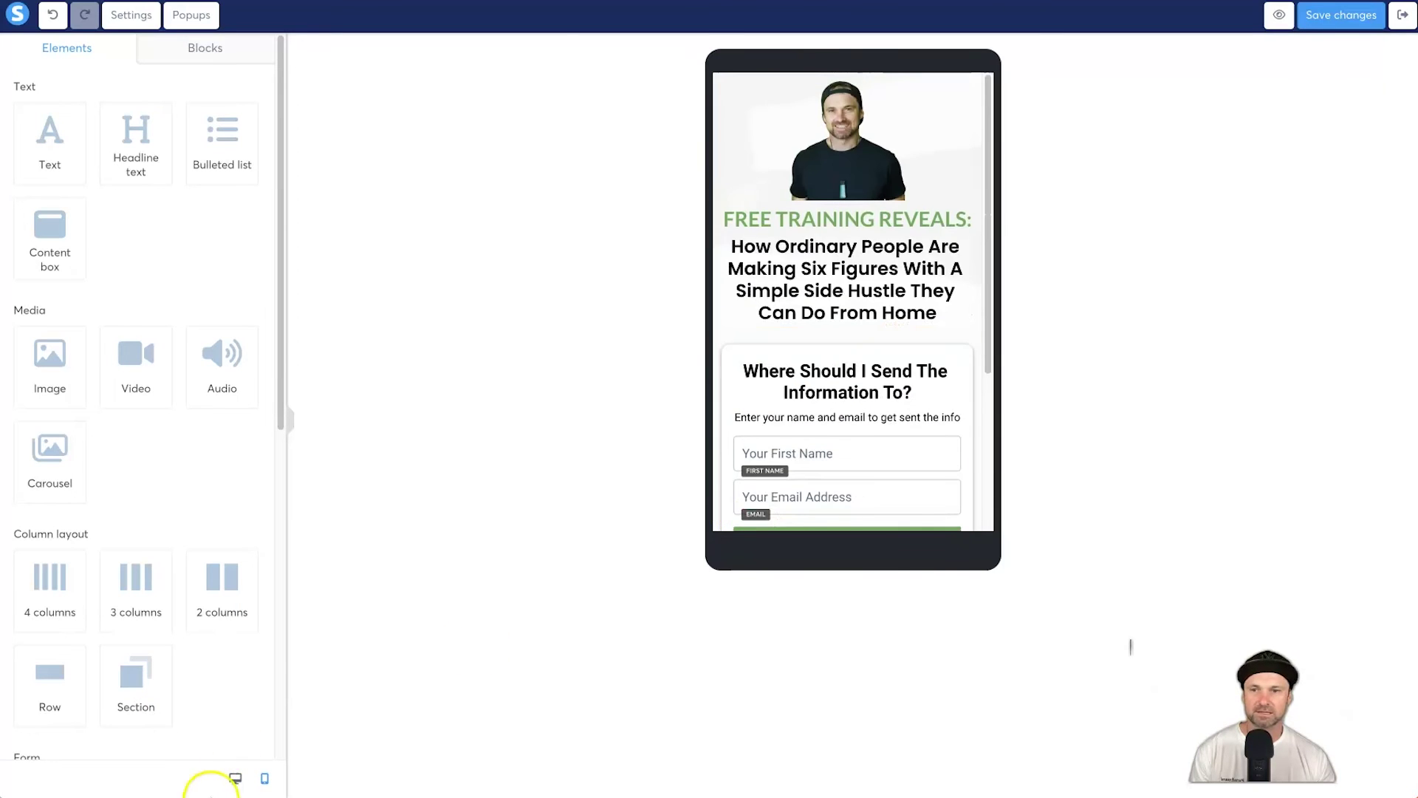
click(235, 779)
click(1328, 16)
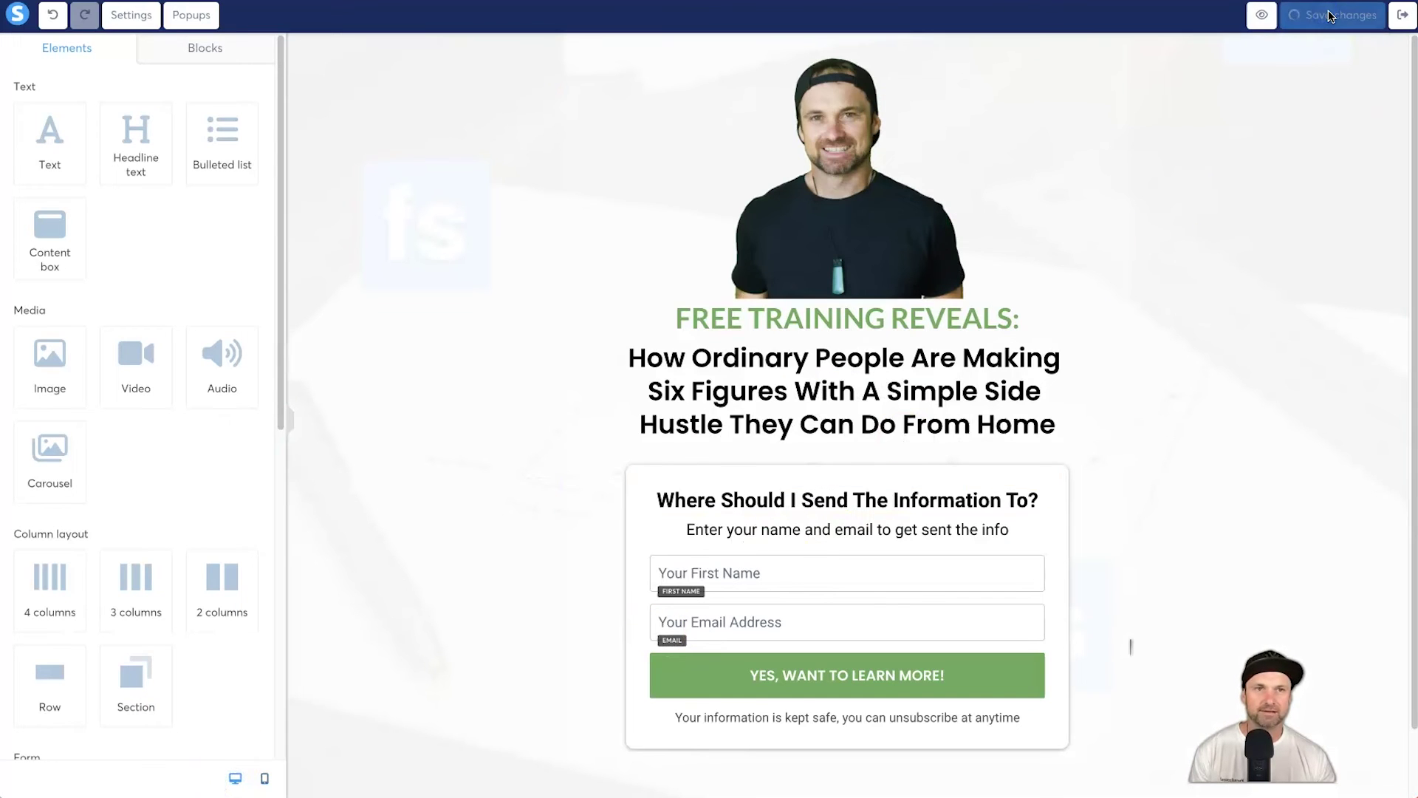
Step: Leave the Welcome page editor and open the funnel's Bridge Video page for editing
click(1406, 14)
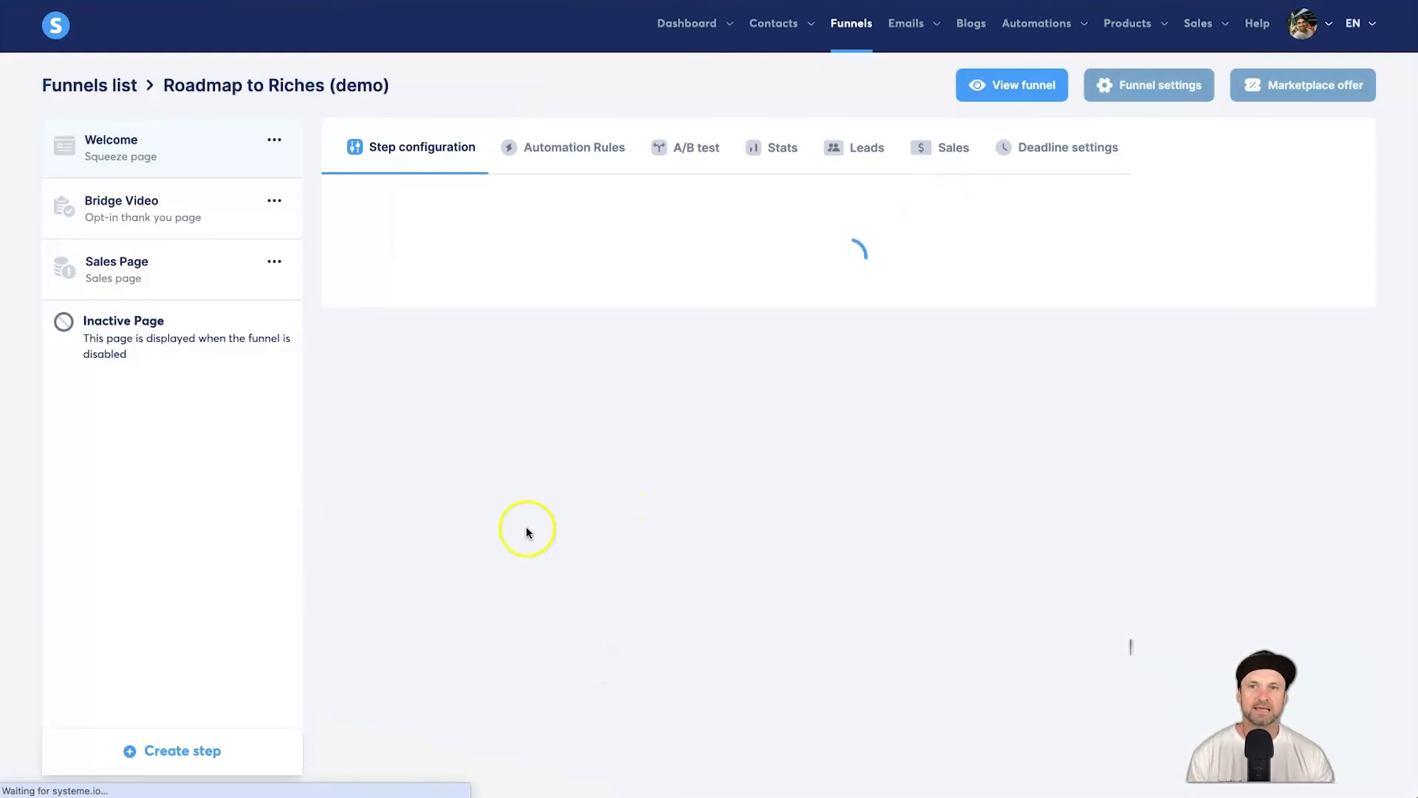
click(274, 262)
click(218, 212)
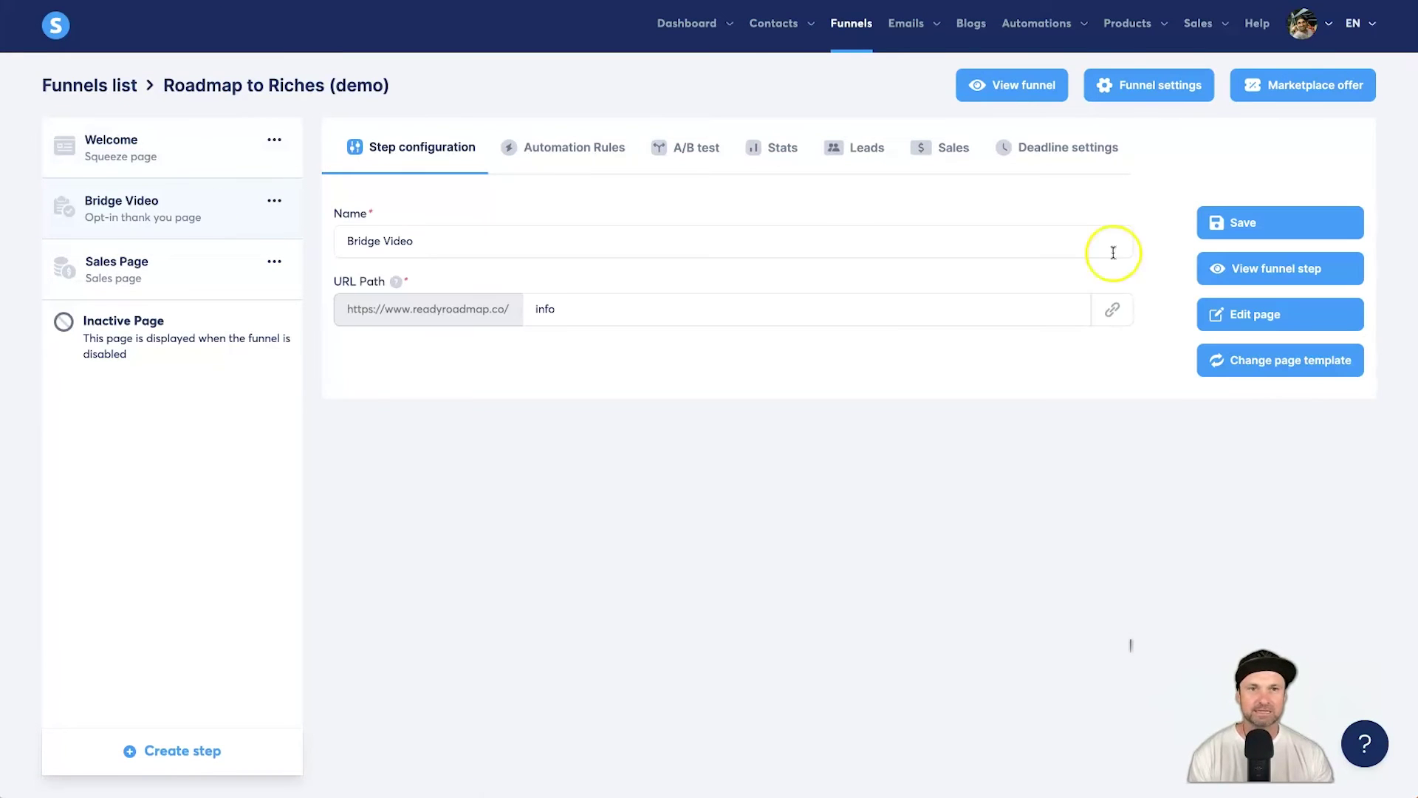
click(1216, 318)
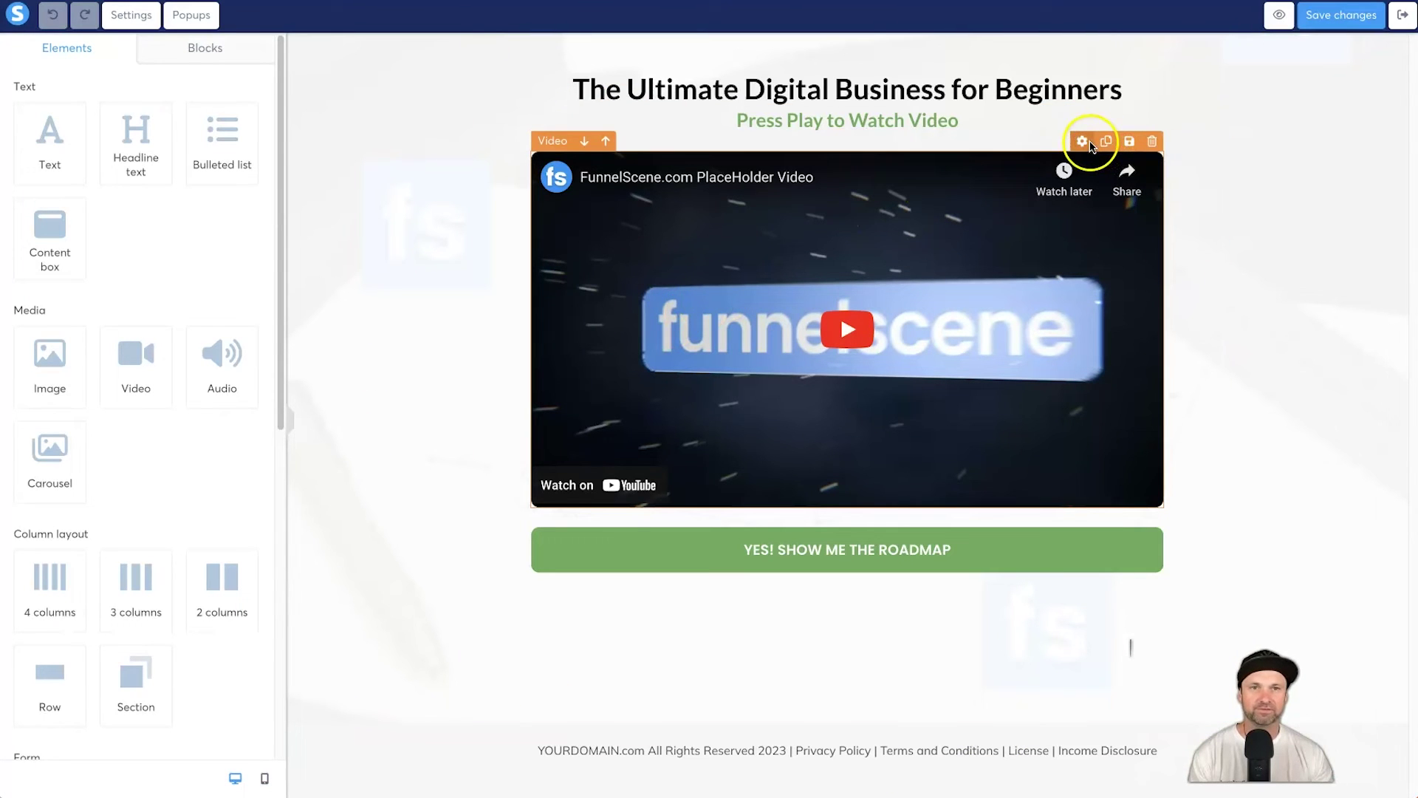
Step: Open the placeholder video's settings and look through the available video types without changing them
click(1128, 193)
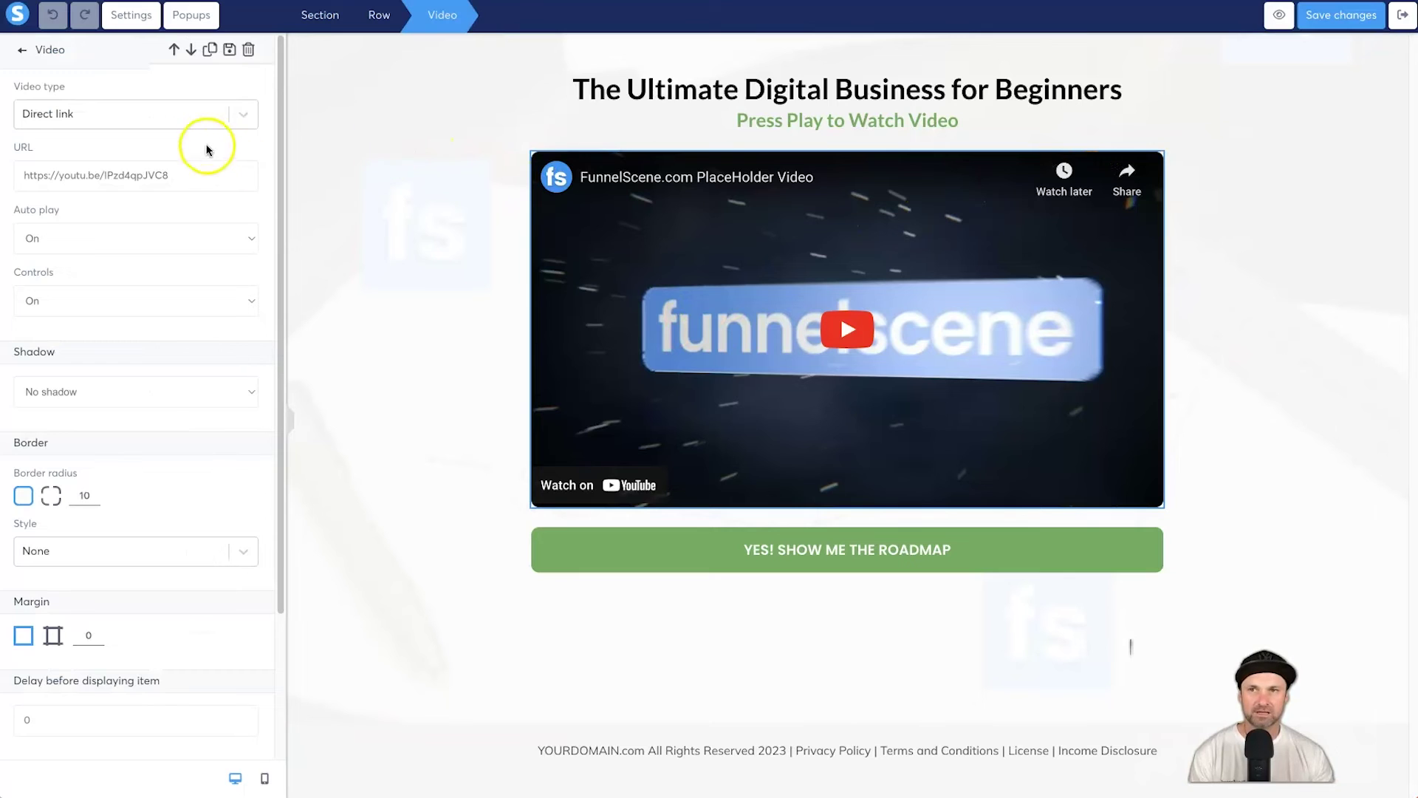
click(240, 114)
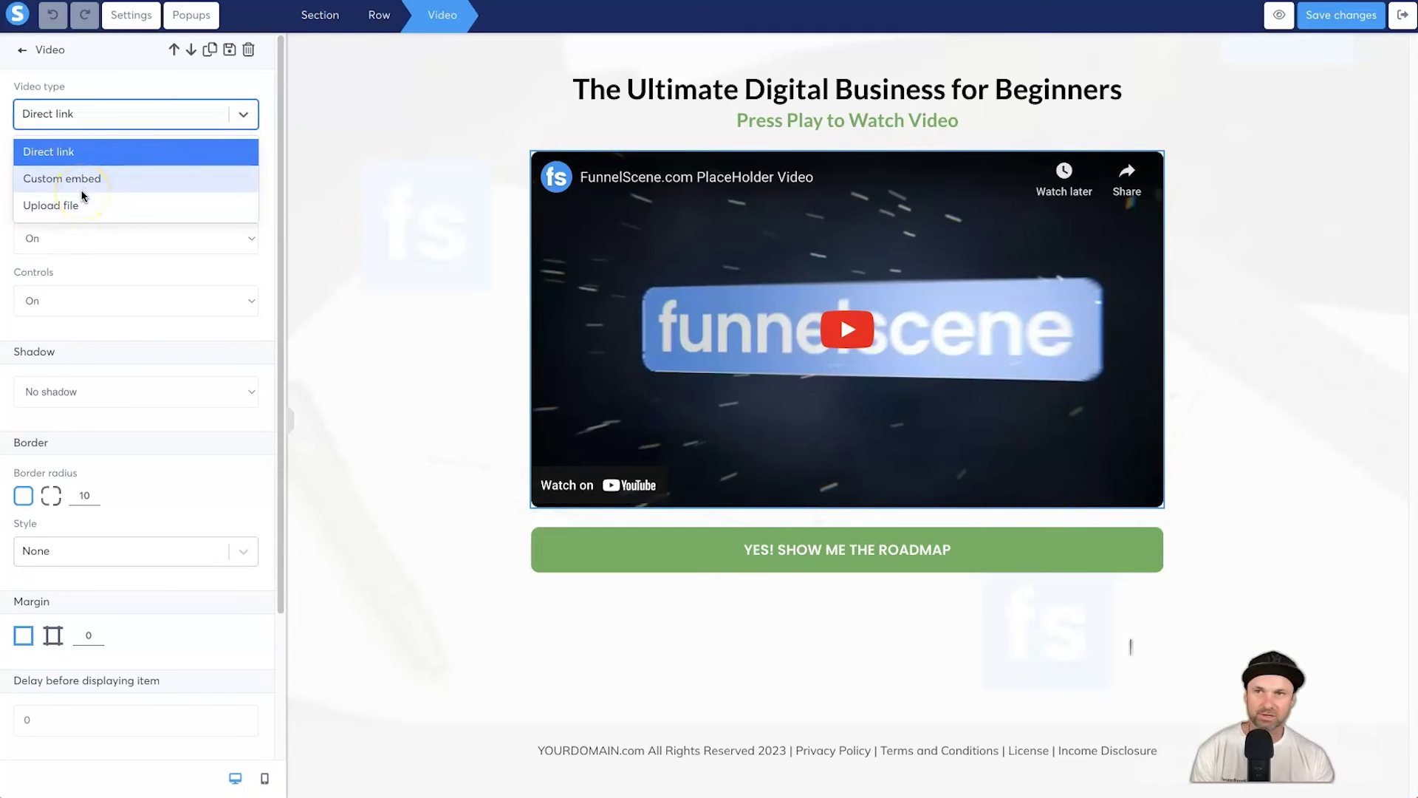
click(96, 68)
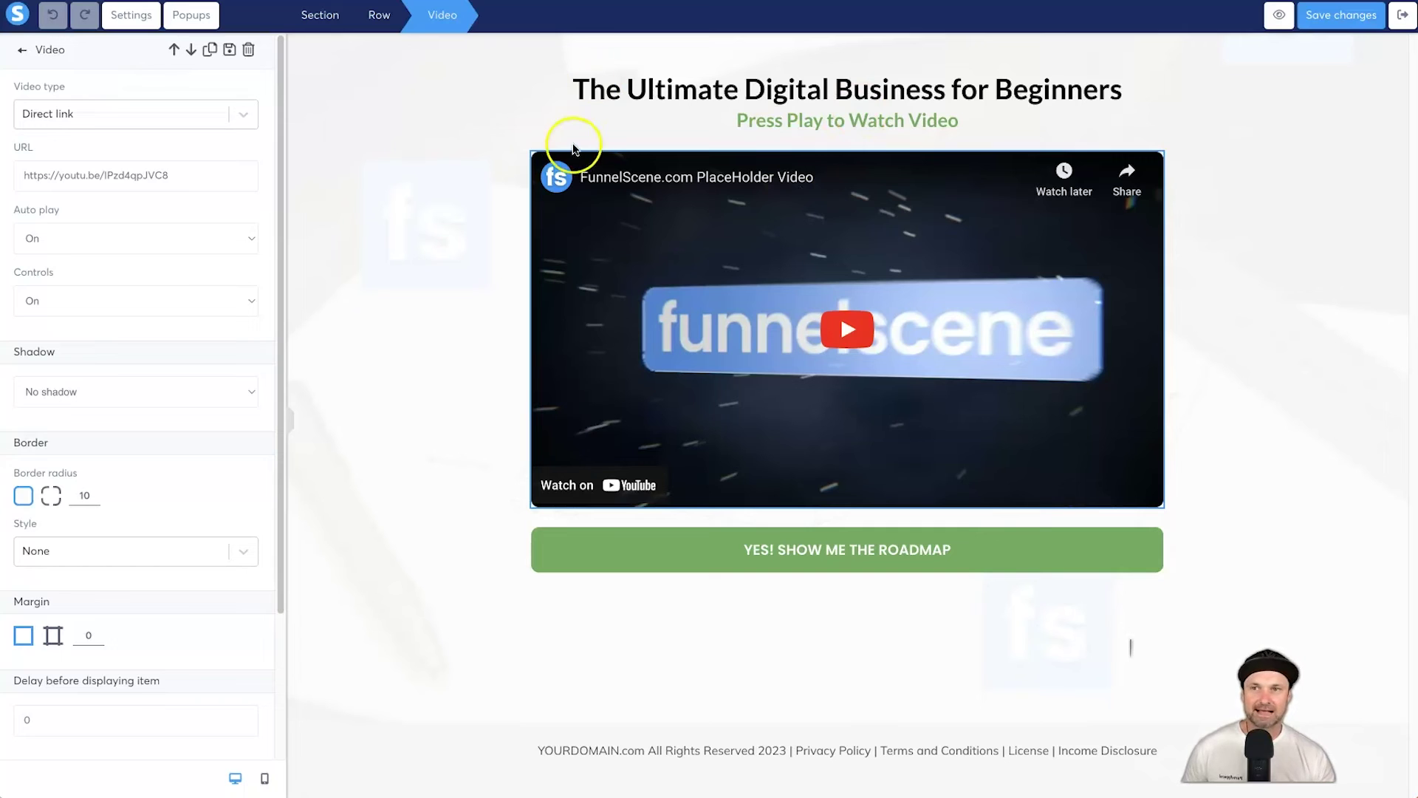
click(380, 599)
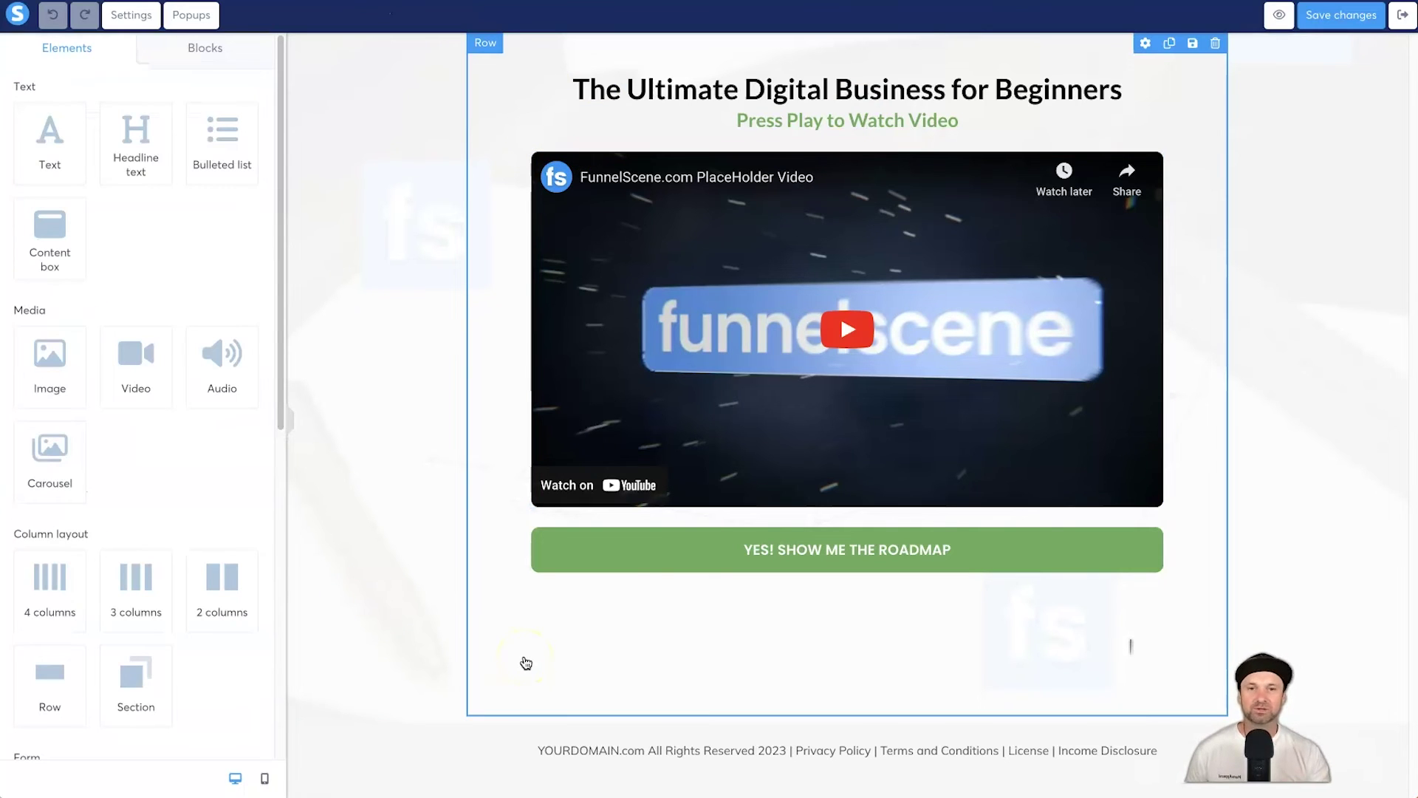
click(772, 231)
click(820, 334)
click(1140, 520)
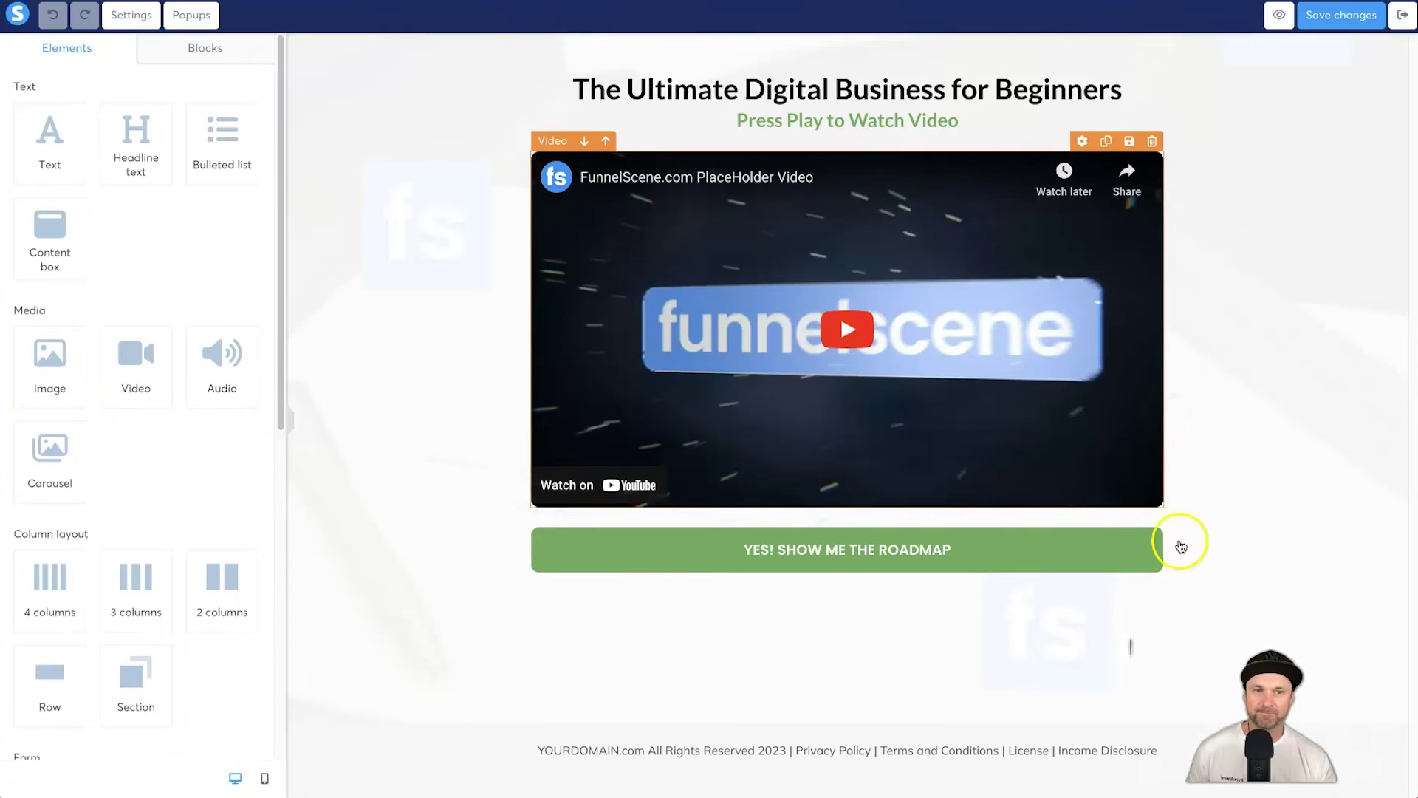
Step: Delete the footer section containing the YOURDOMAIN.com text and confirm the deletion
click(1387, 722)
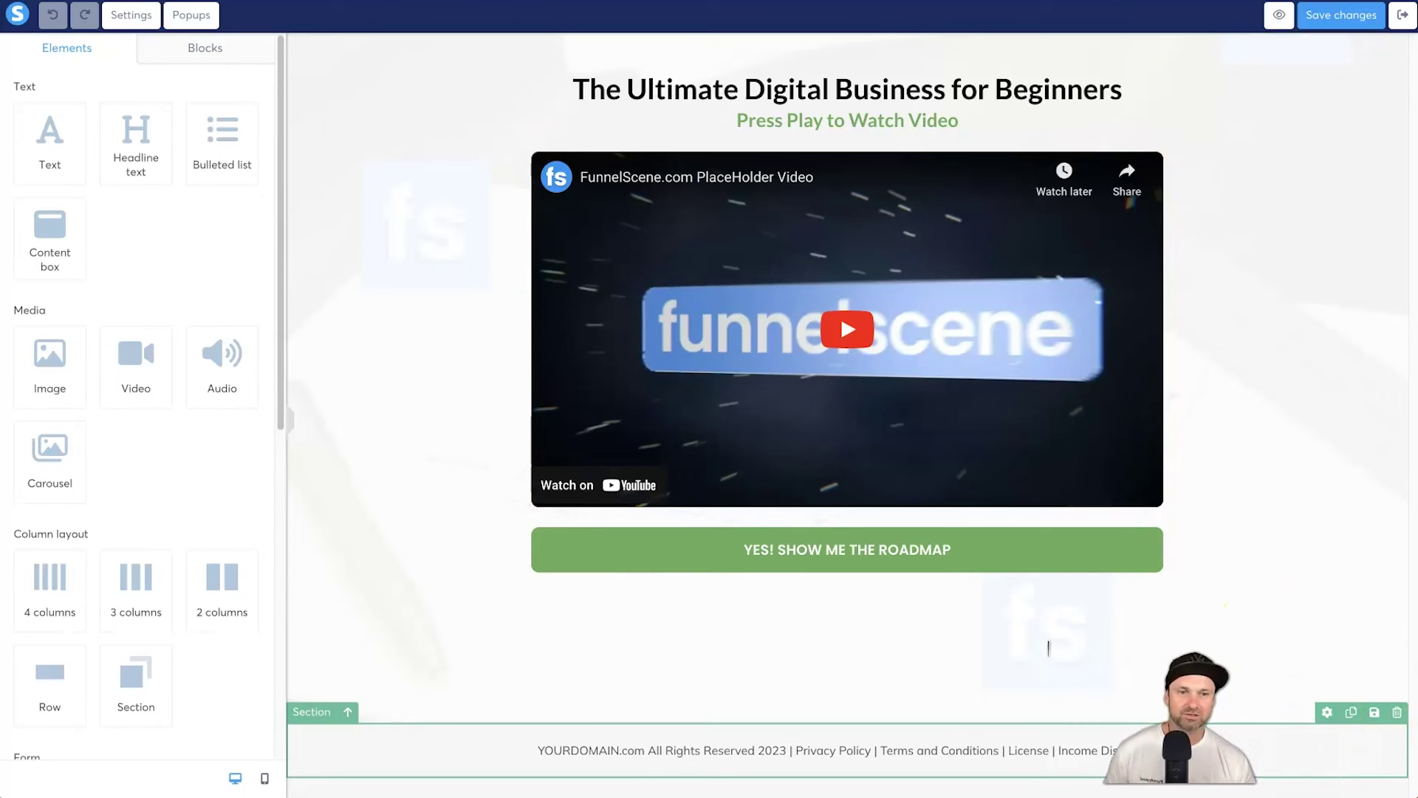
click(1397, 712)
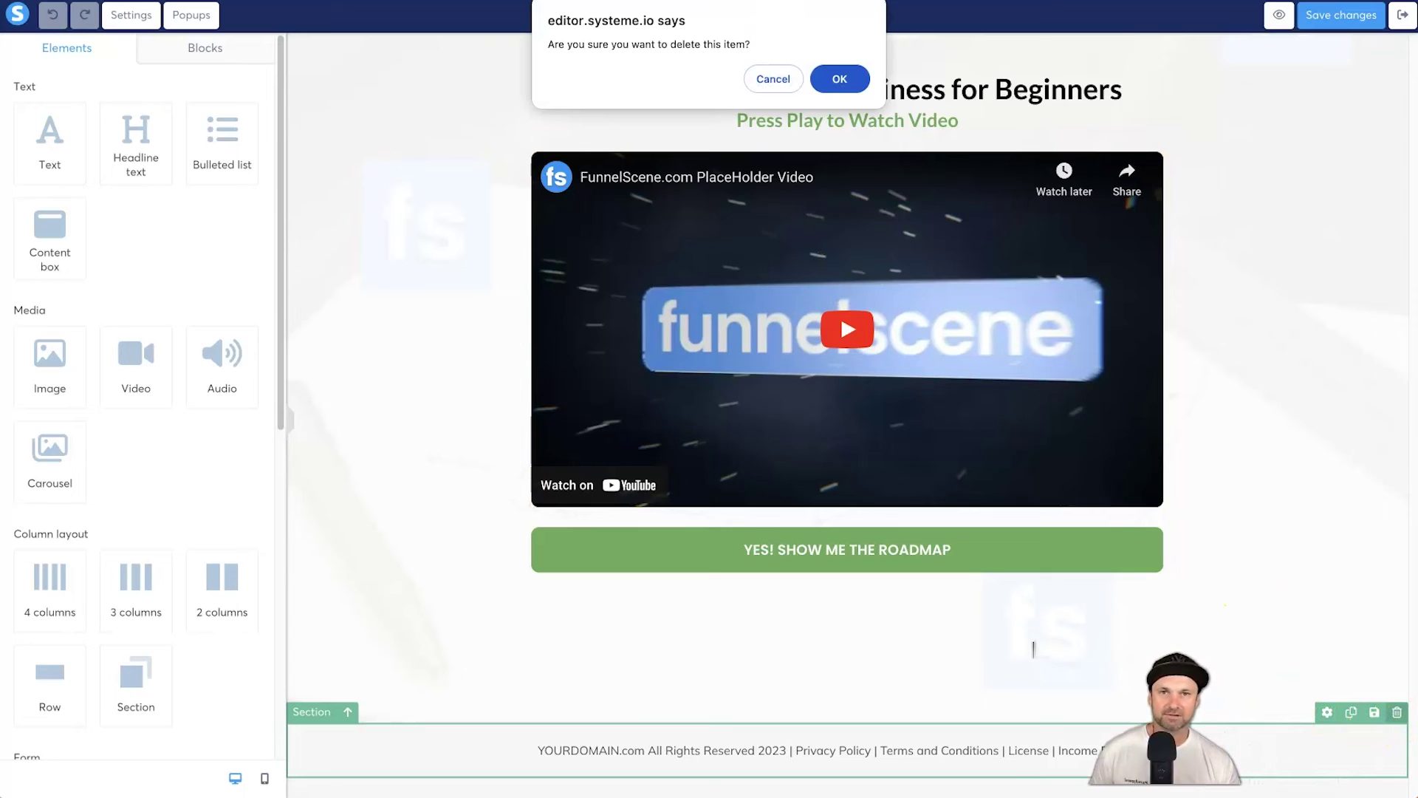
click(829, 76)
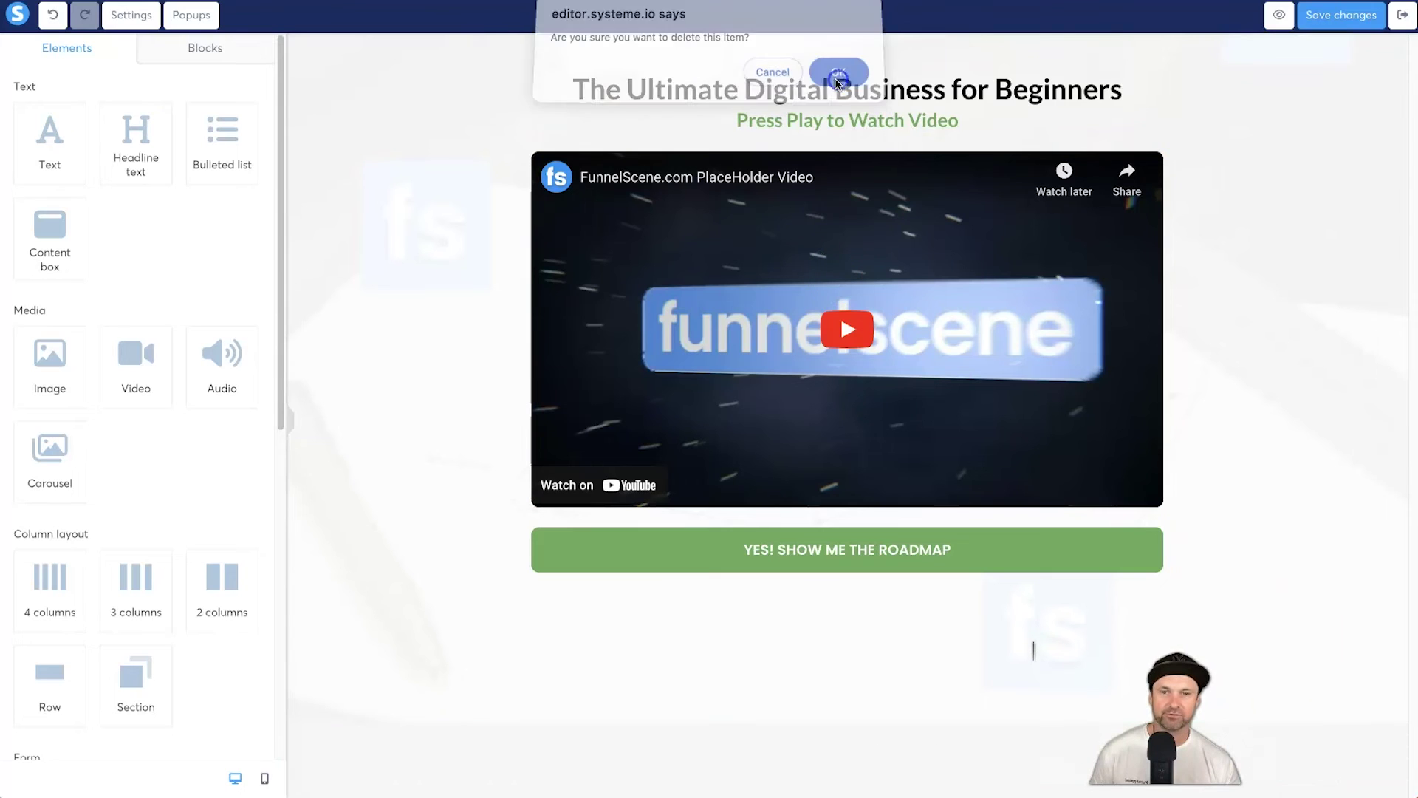
Step: Insert the saved ReadyRoadmap Footer block as the footer of the Bridge Video page
click(251, 60)
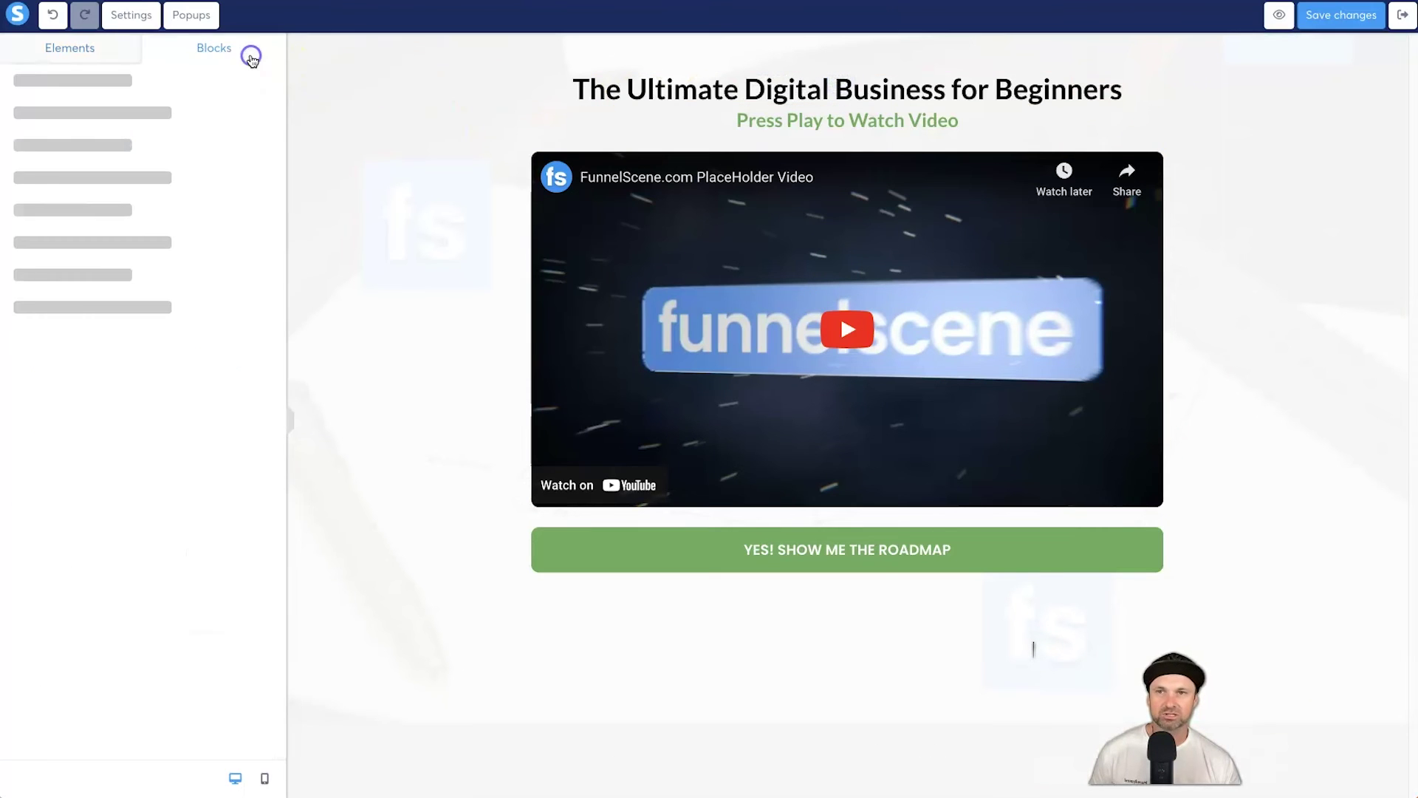
click(59, 85)
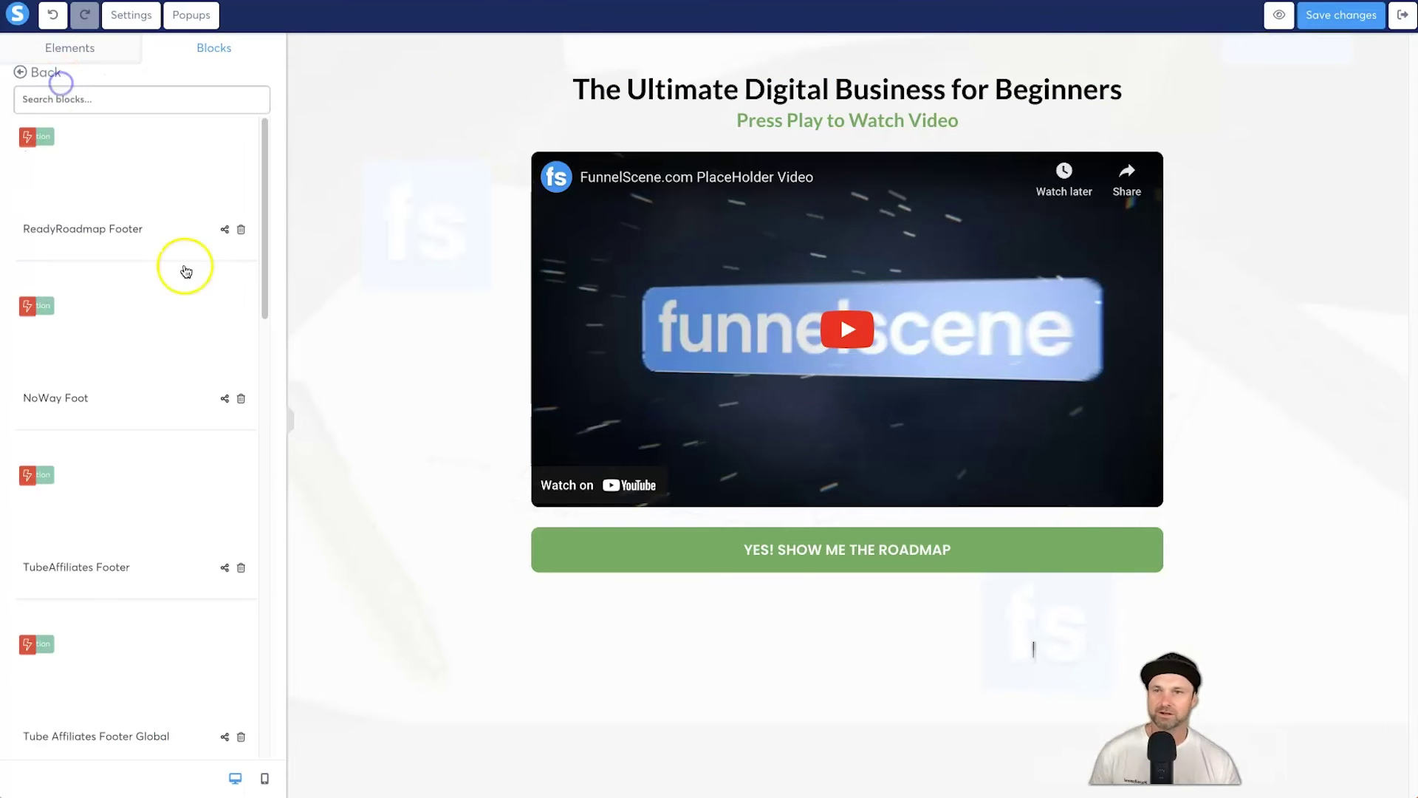
click(90, 204)
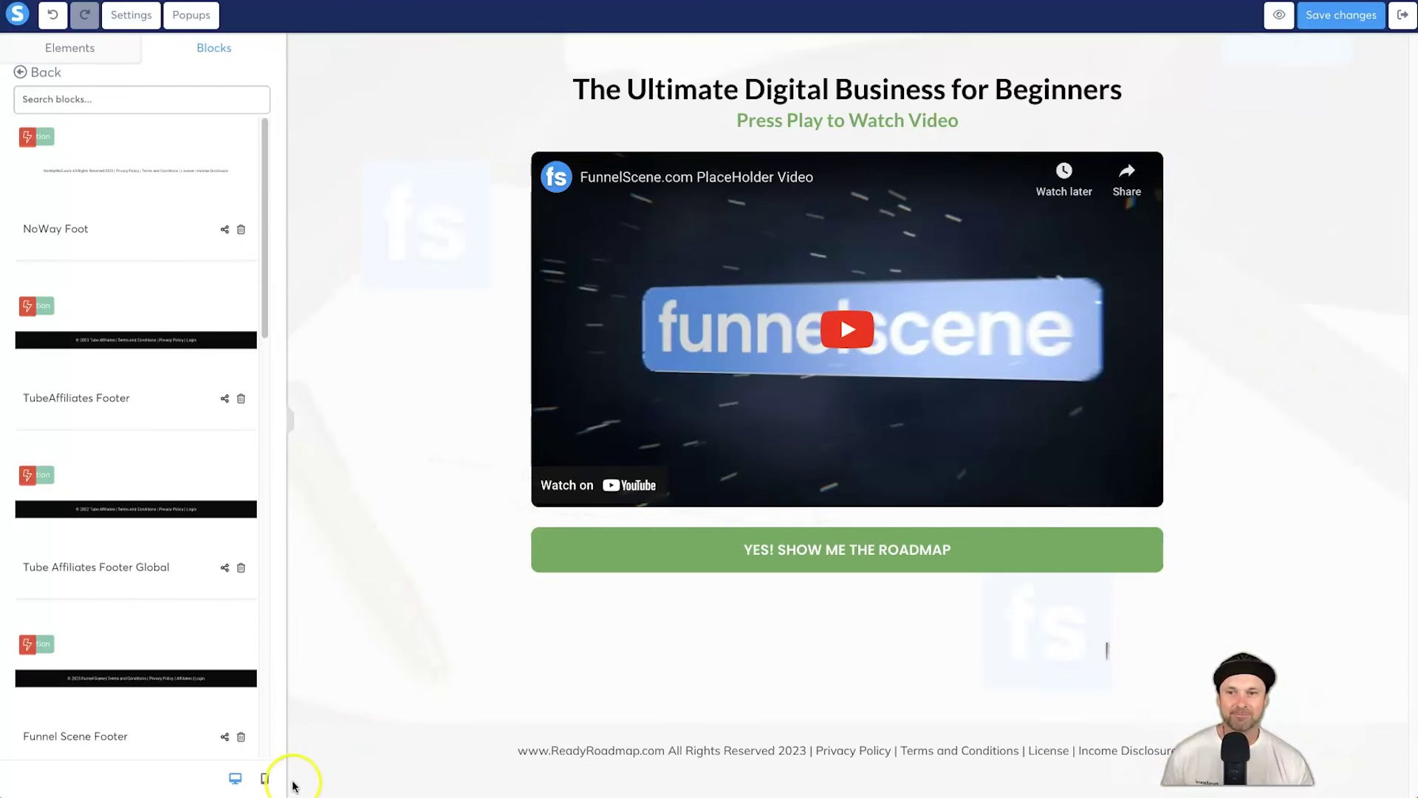
Step: Check the Bridge Video page's mobile layout and the roadmap button's click action, and save the changes
click(264, 778)
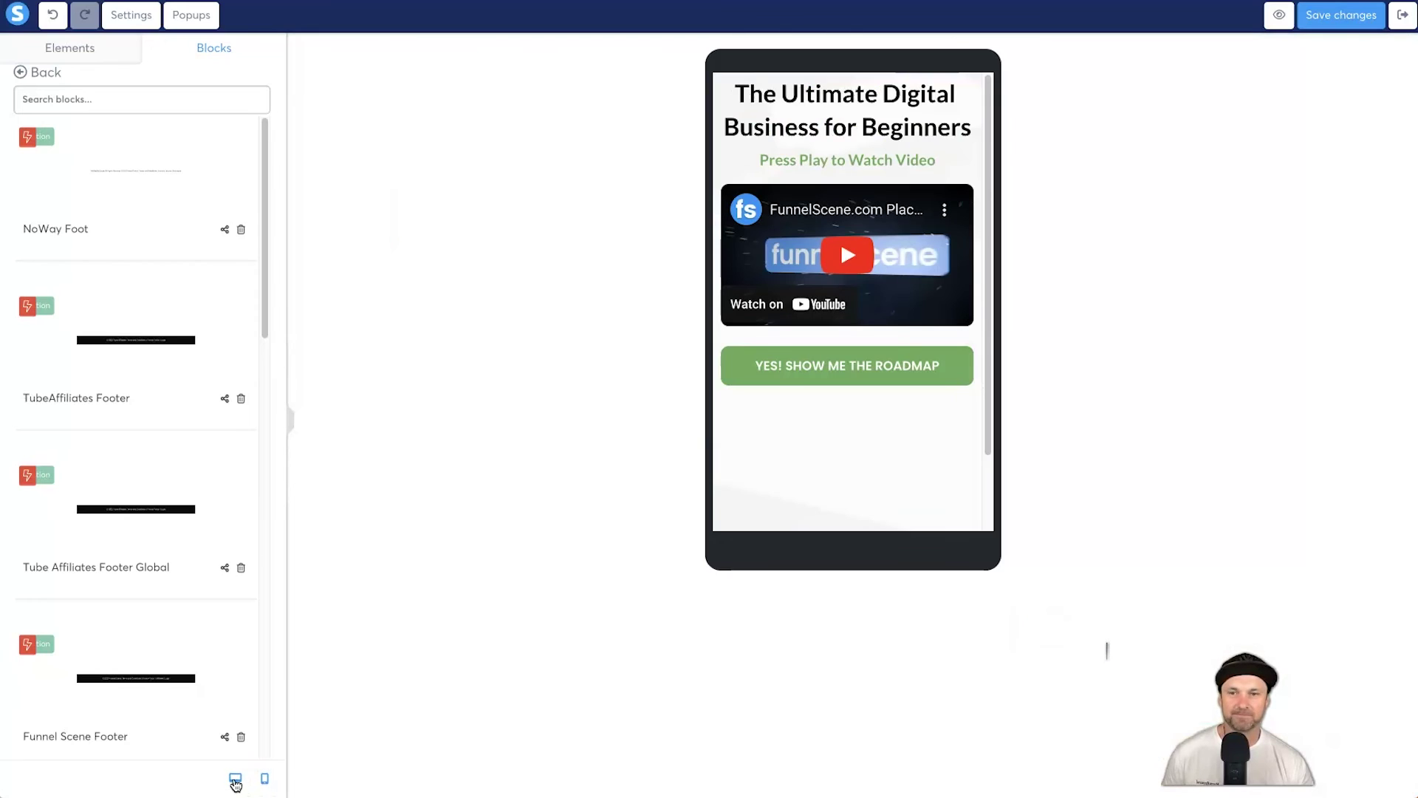
click(235, 780)
click(1341, 16)
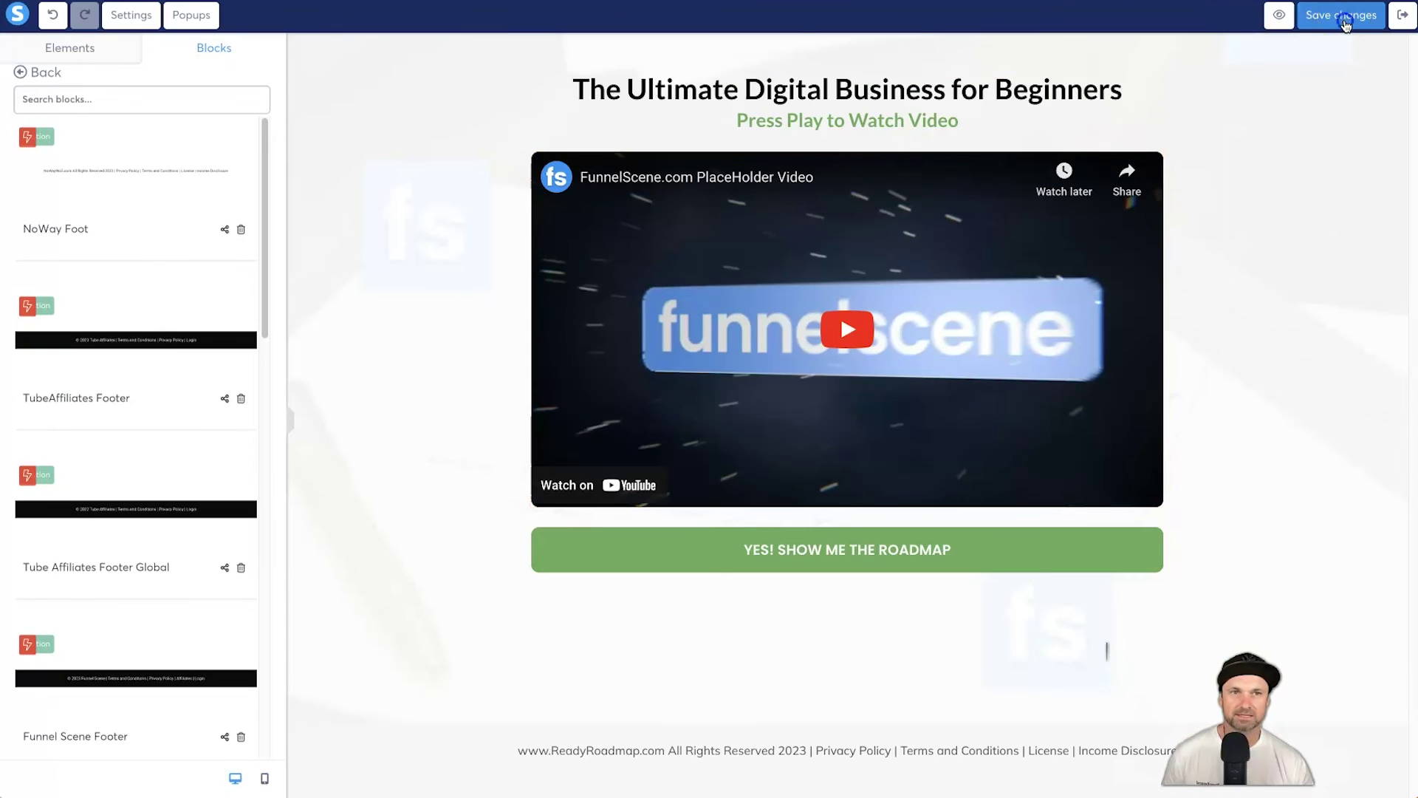
click(833, 547)
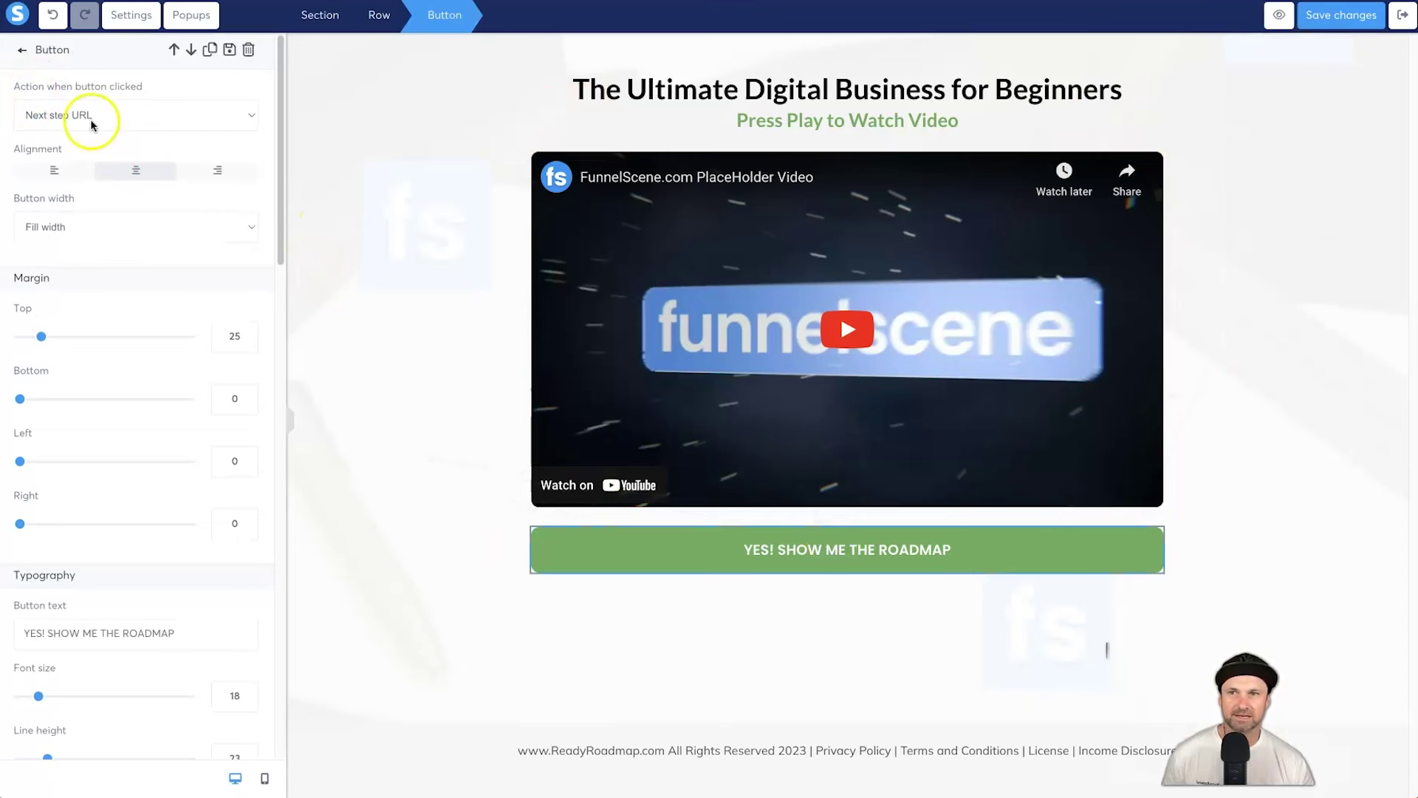
click(1340, 16)
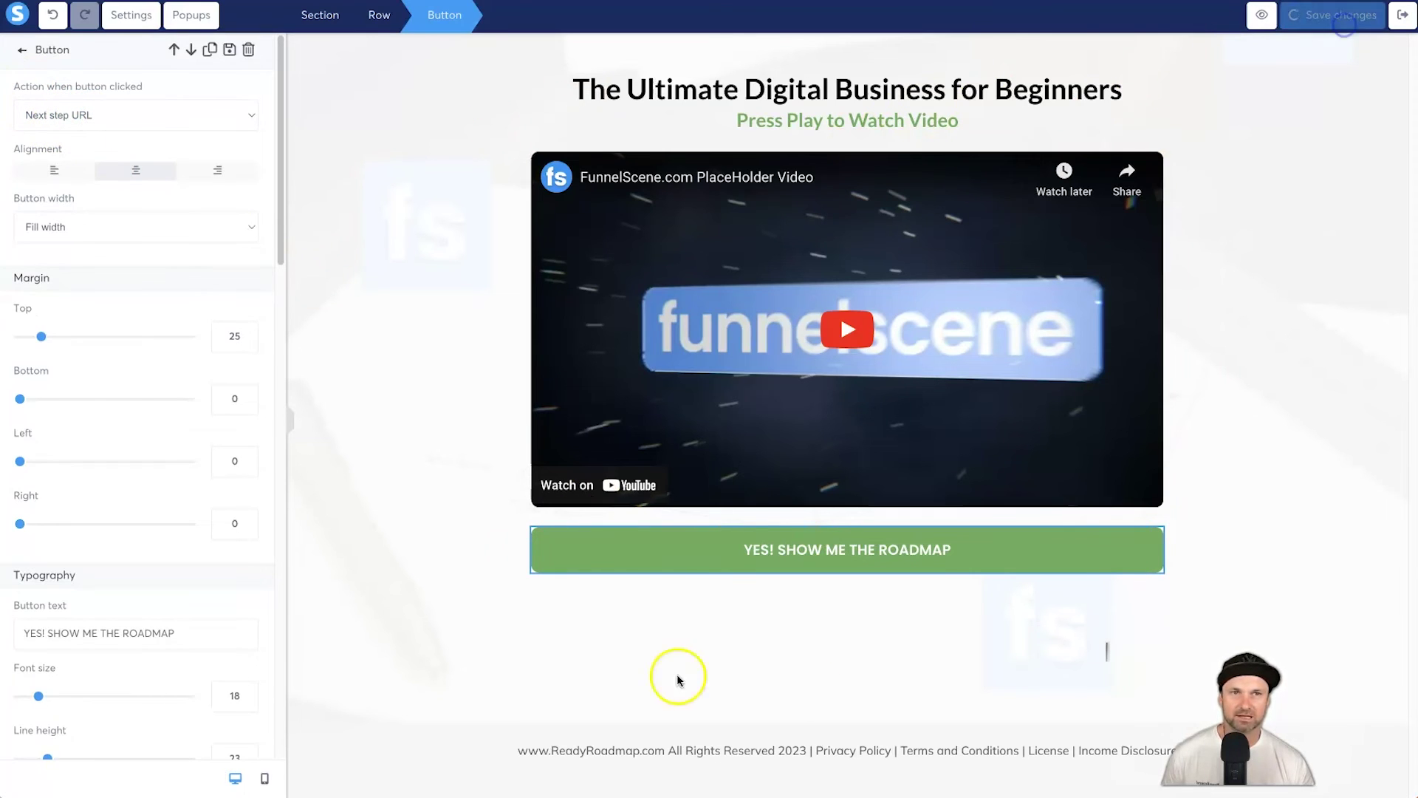
Step: Leave the Bridge Video page editor and open the funnel's Sales Page for editing
click(1403, 14)
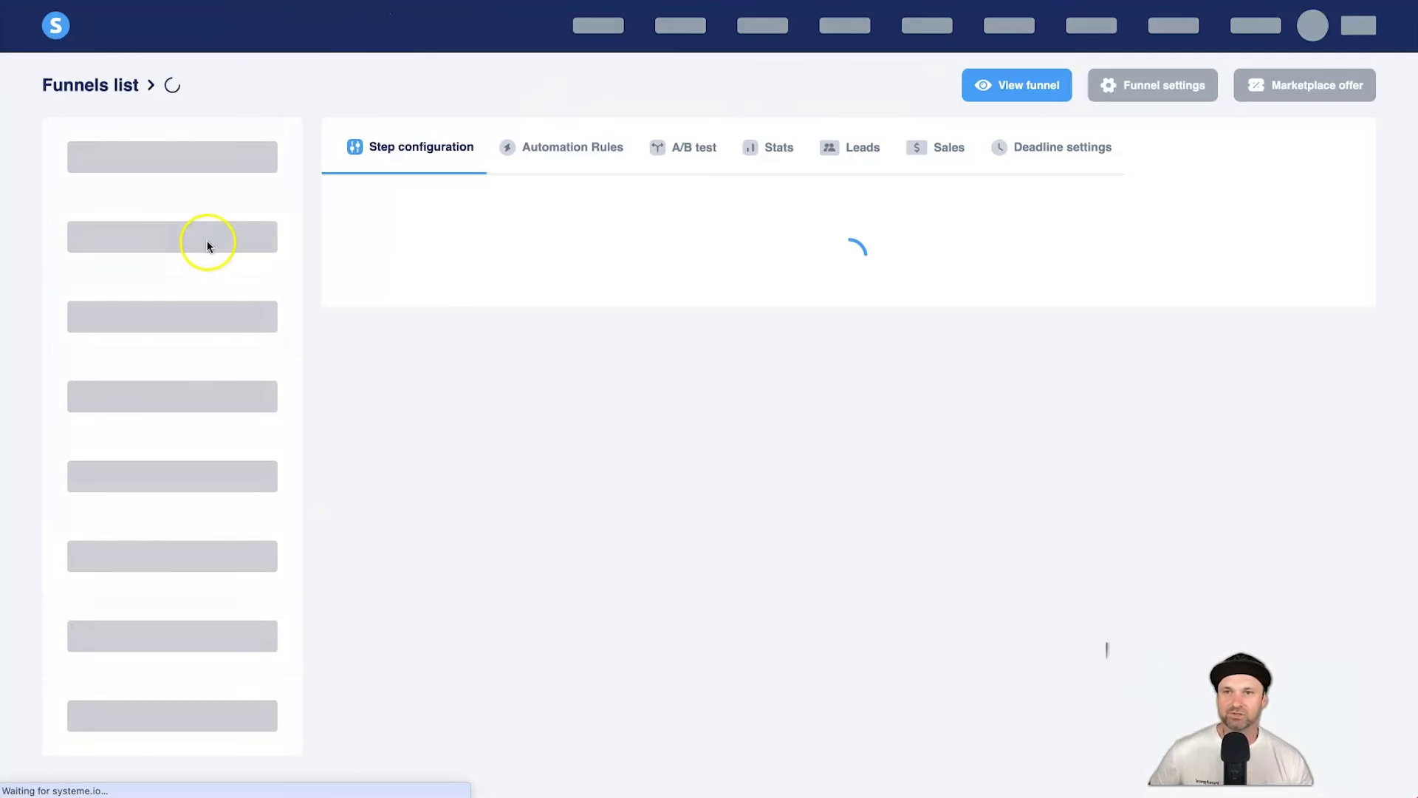
click(172, 263)
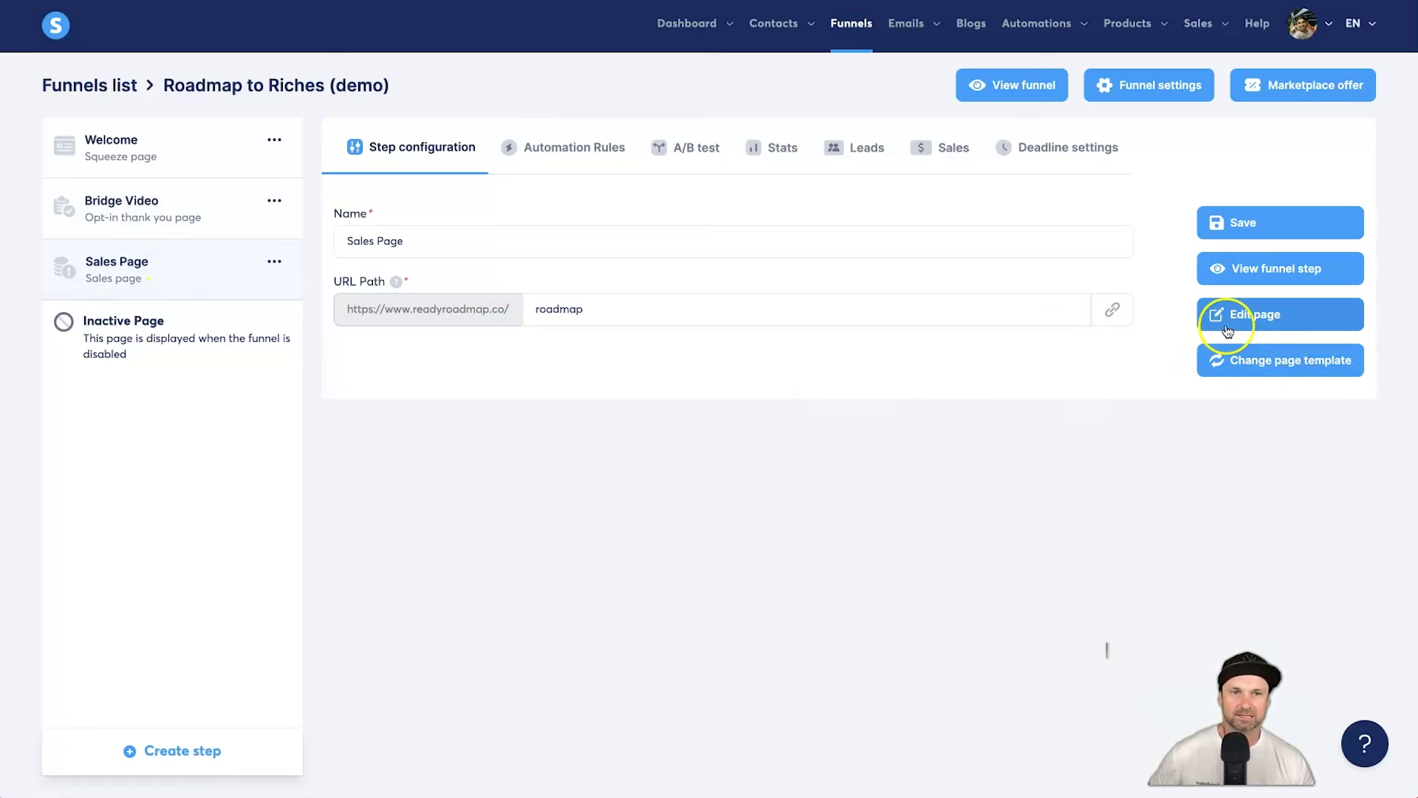
click(1224, 324)
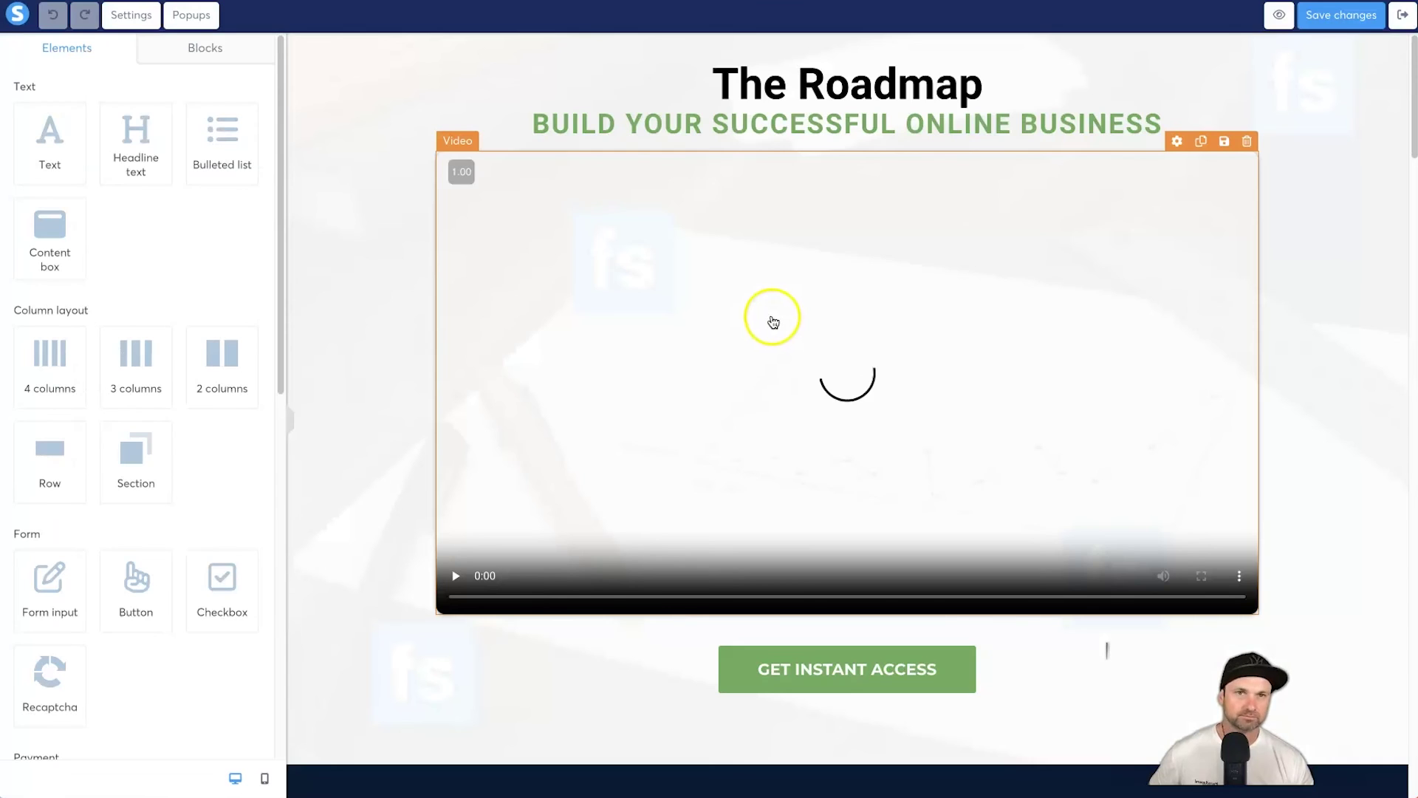
Step: Review the Sales Page's video section and check the click action of the GET INSTANT ACCESS button below the video
scroll(806, 288, down, 7)
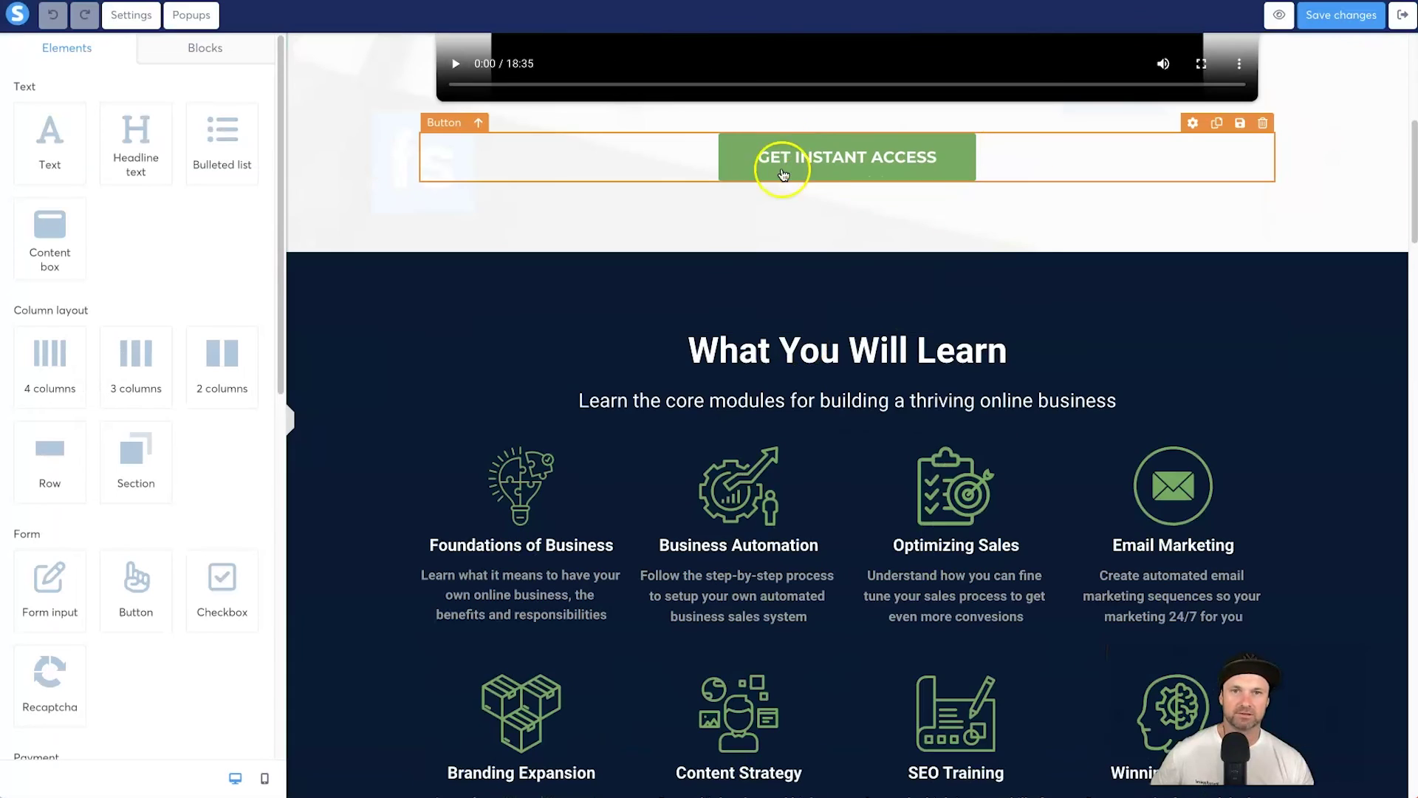
scroll(698, 166, up, 7)
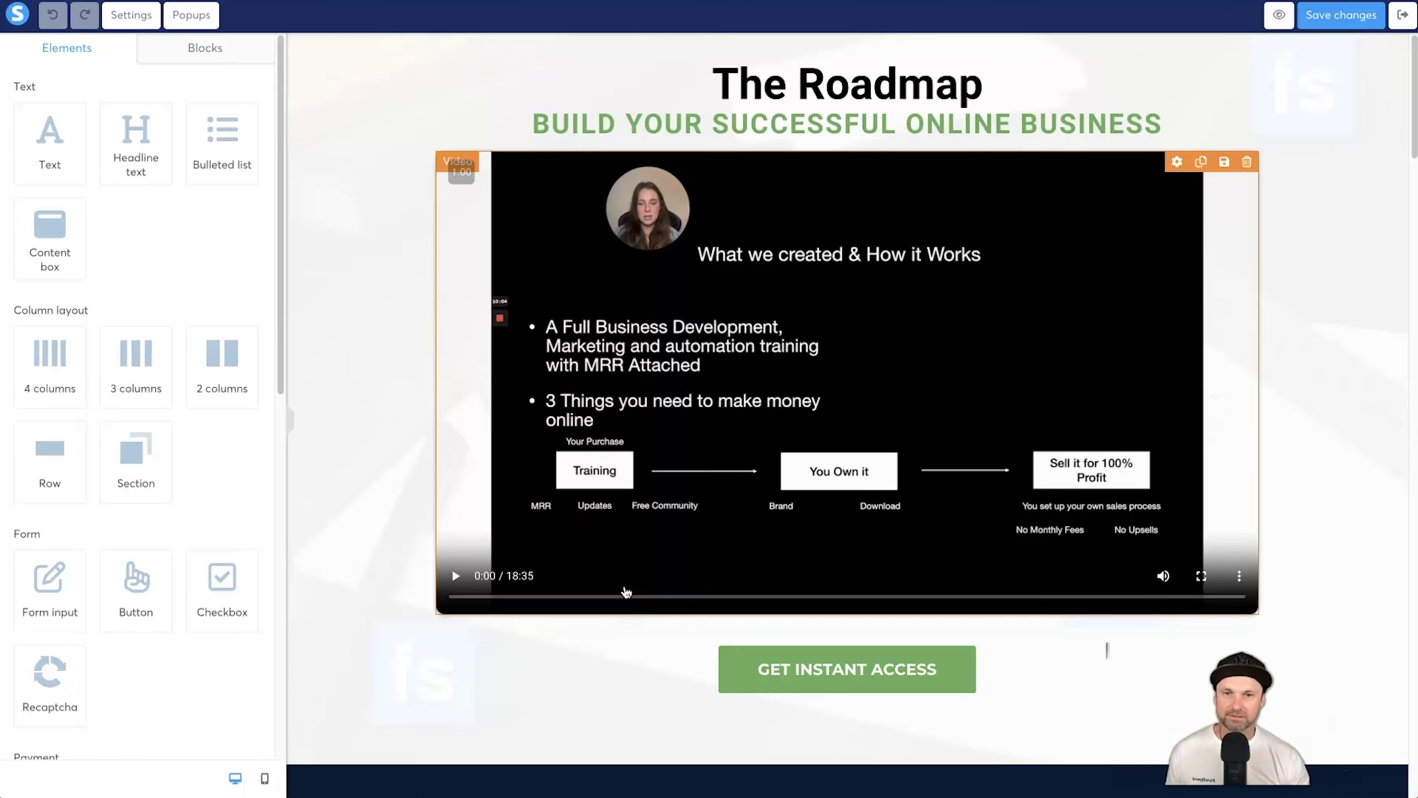
scroll(650, 610, down, 1)
click(661, 614)
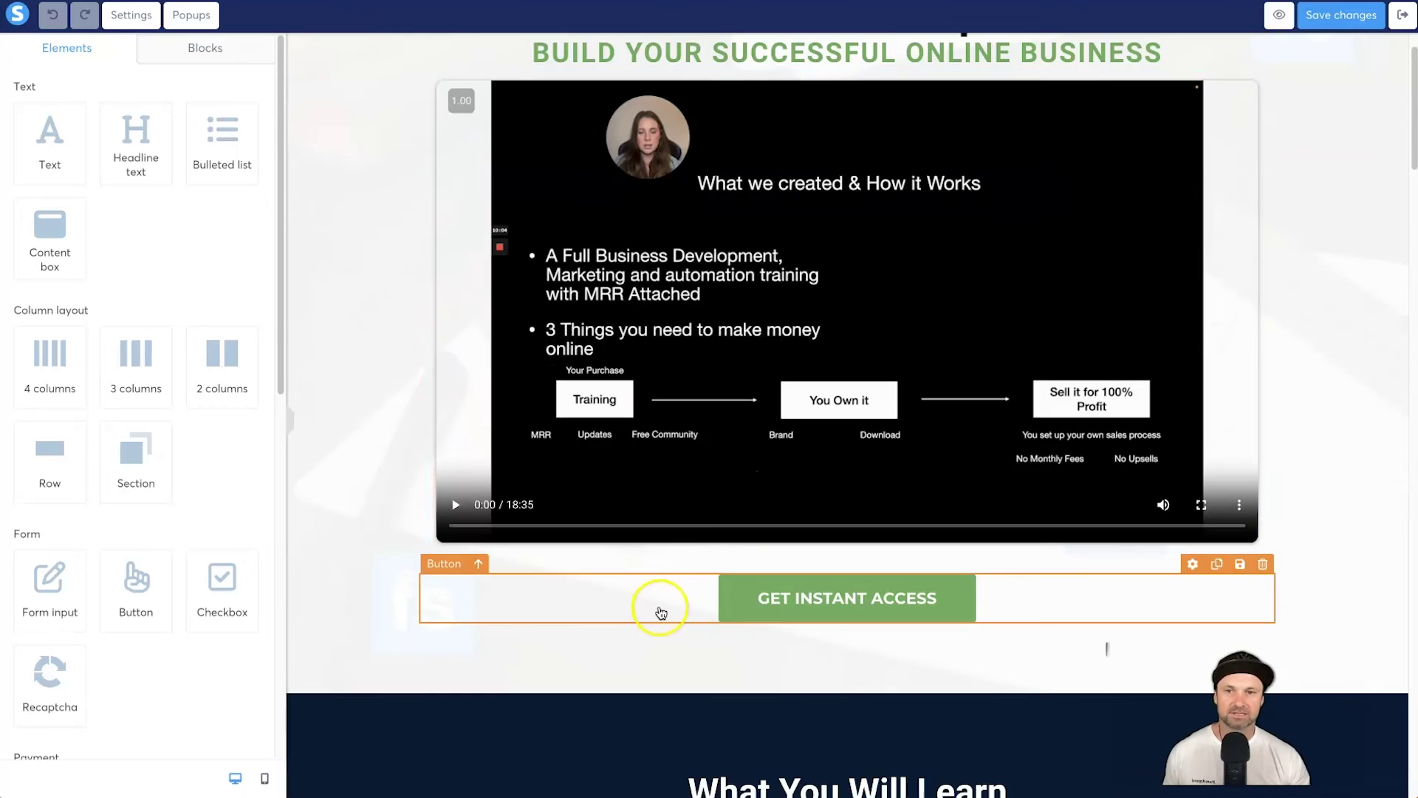
scroll(661, 613, down, 4)
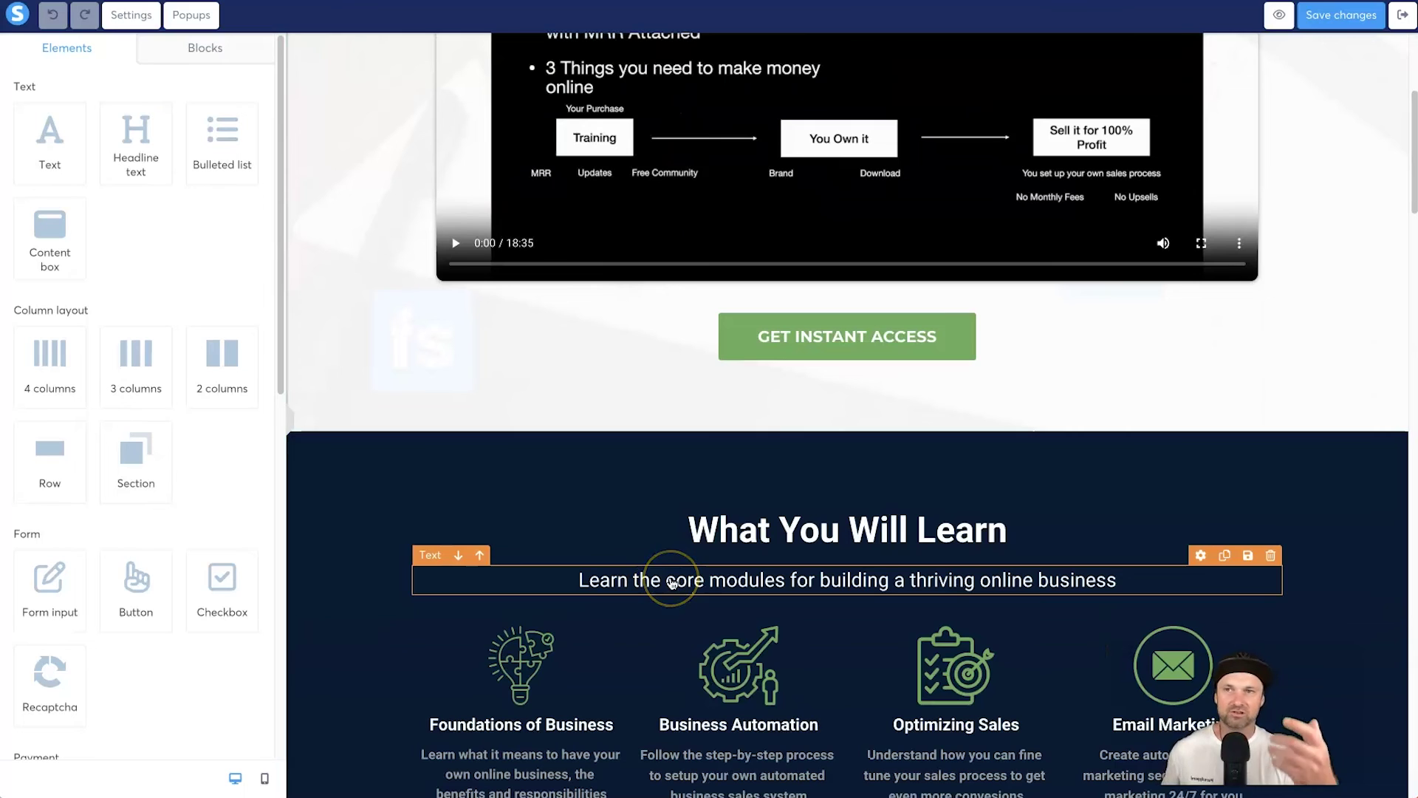
click(751, 333)
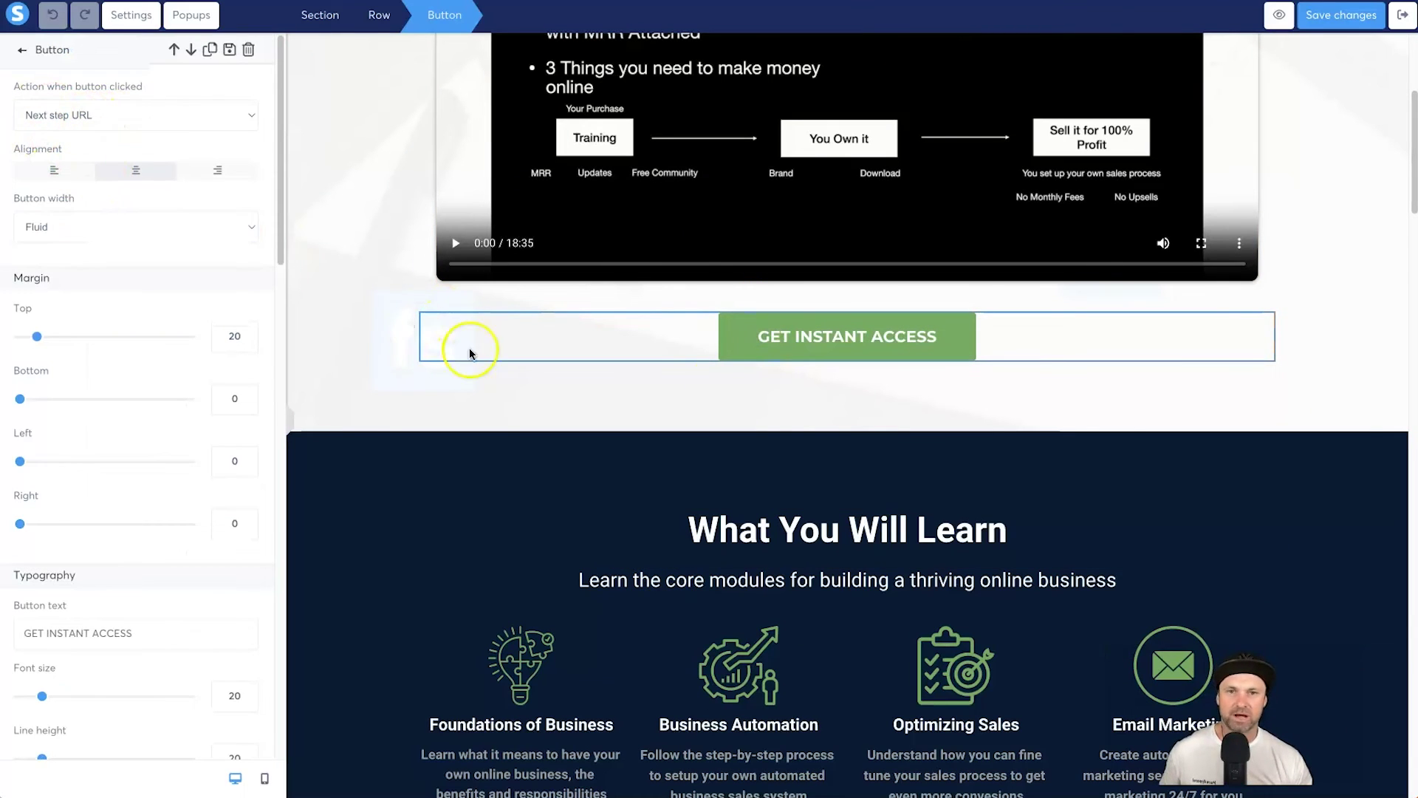
click(406, 449)
Step: Delete the footer section containing the YOURDOMAIN.com text from the end of the Sales Page and confirm the deletion
scroll(643, 436, down, 20)
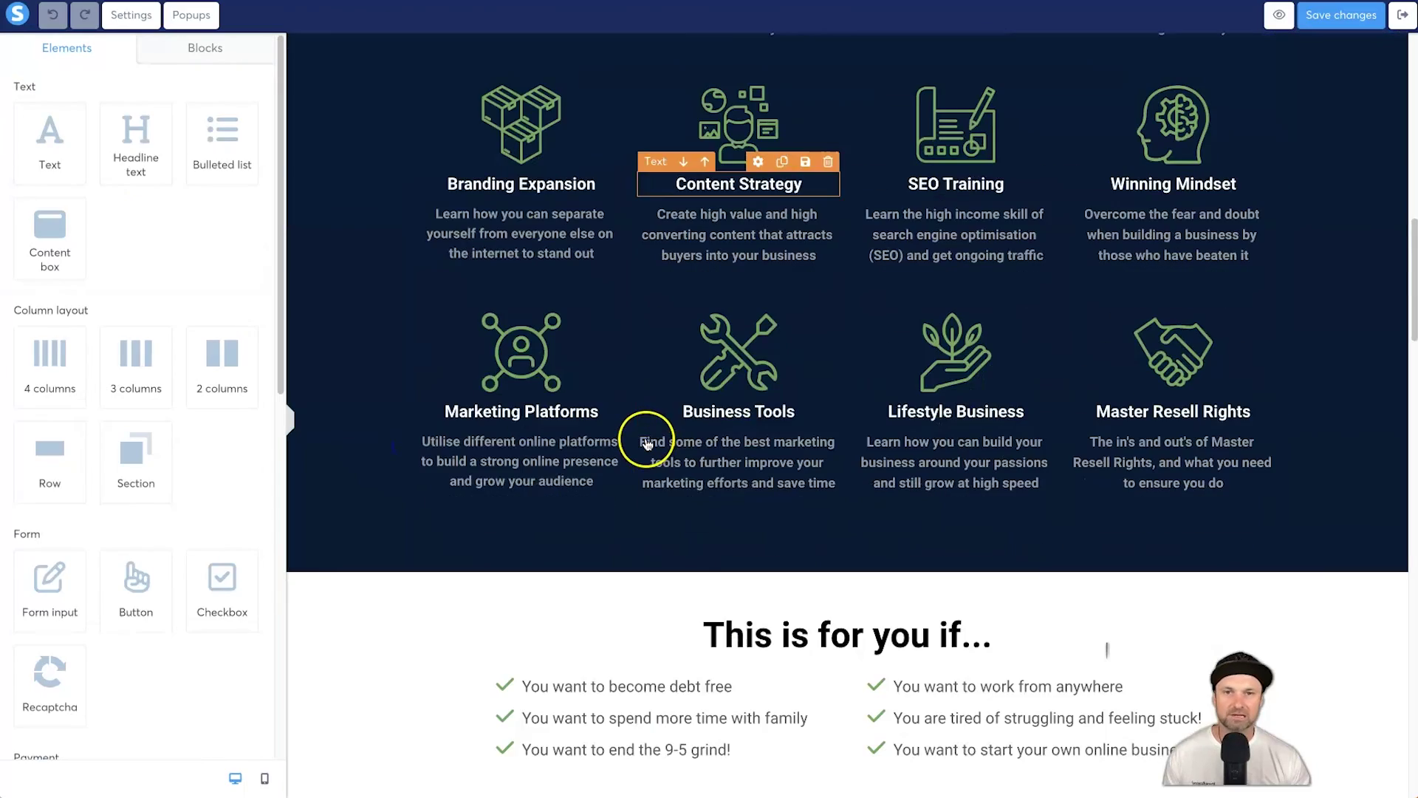
scroll(655, 430, down, 5)
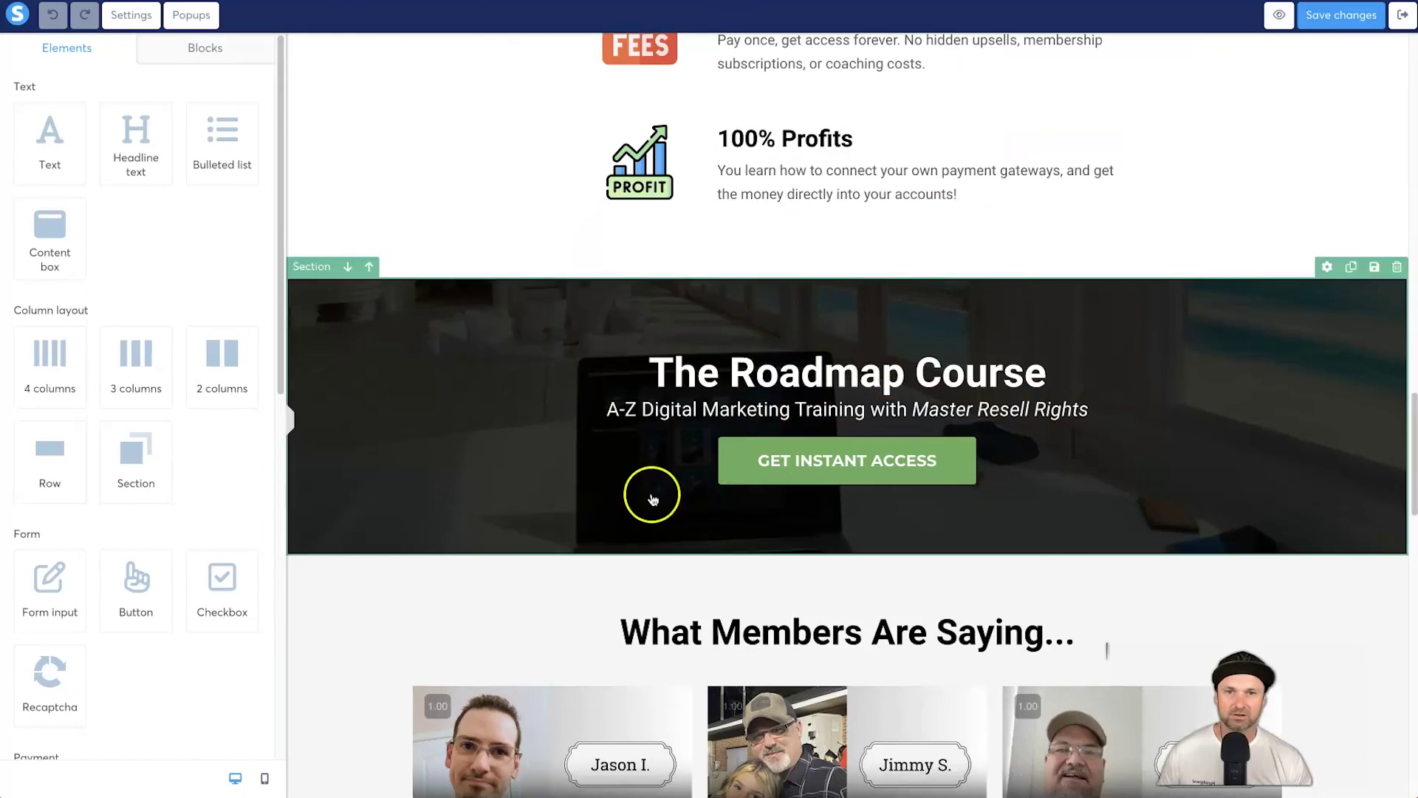
scroll(649, 494, down, 6)
scroll(636, 354, down, 15)
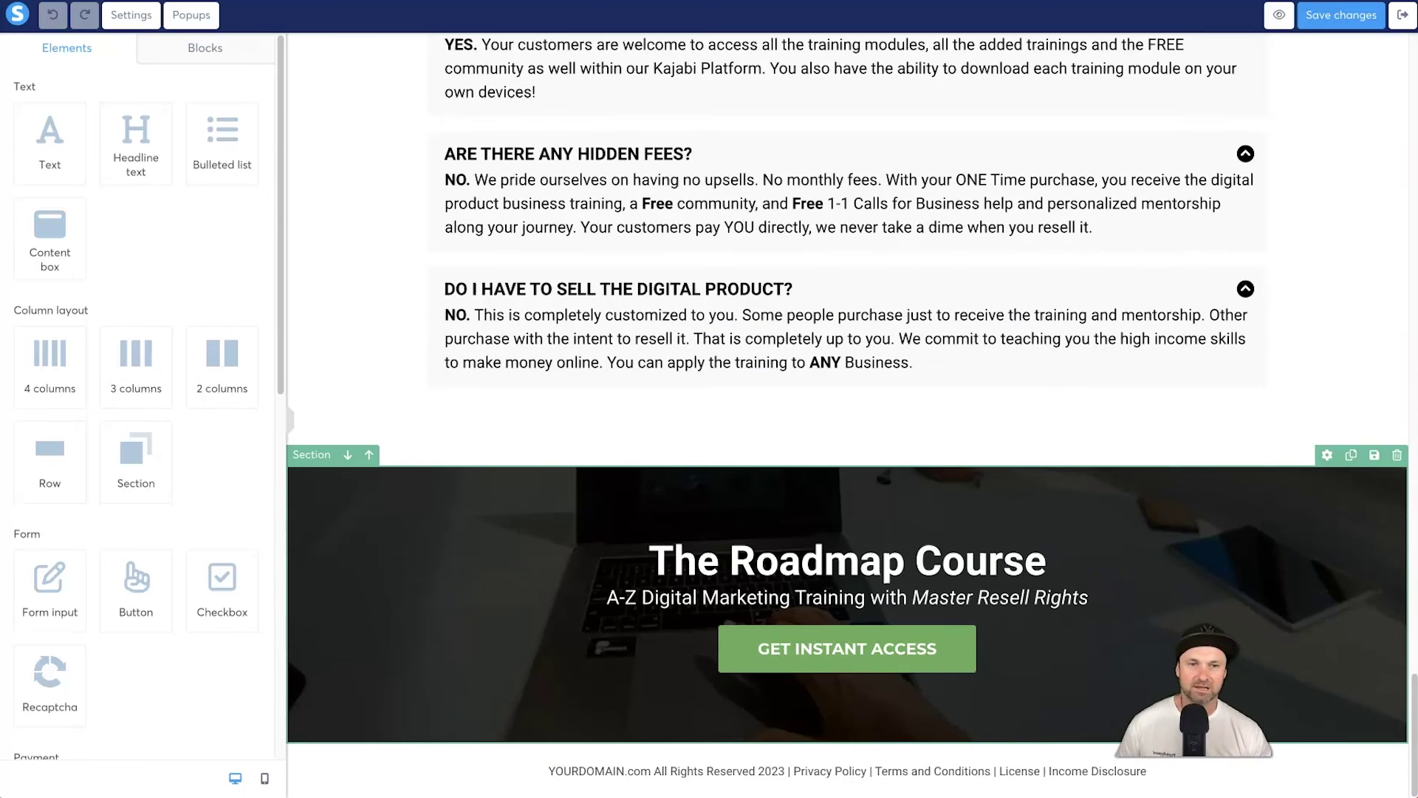
click(1397, 733)
click(833, 77)
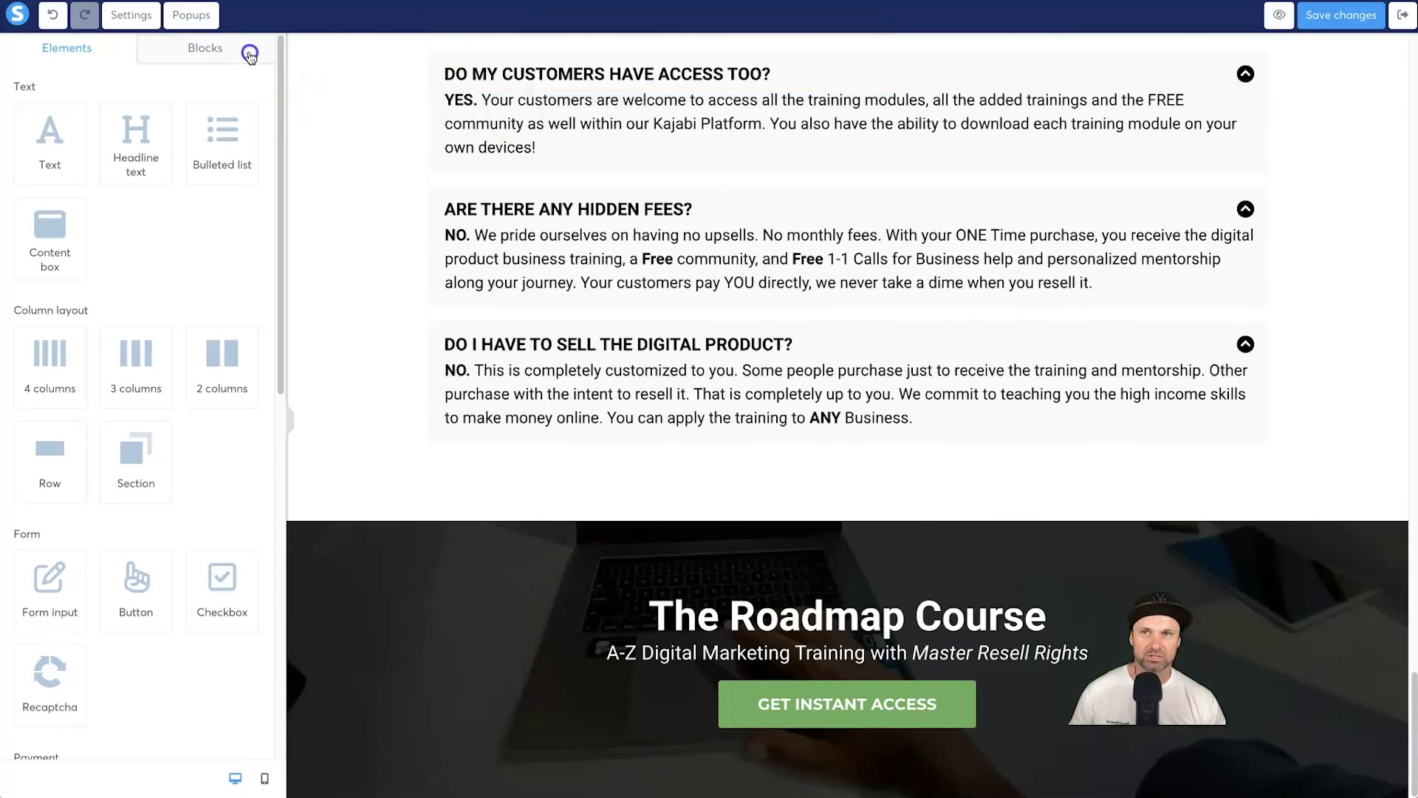
Step: Insert the saved ReadyRoadmap Footer block below the final Roadmap Course section of the Sales Page
click(247, 51)
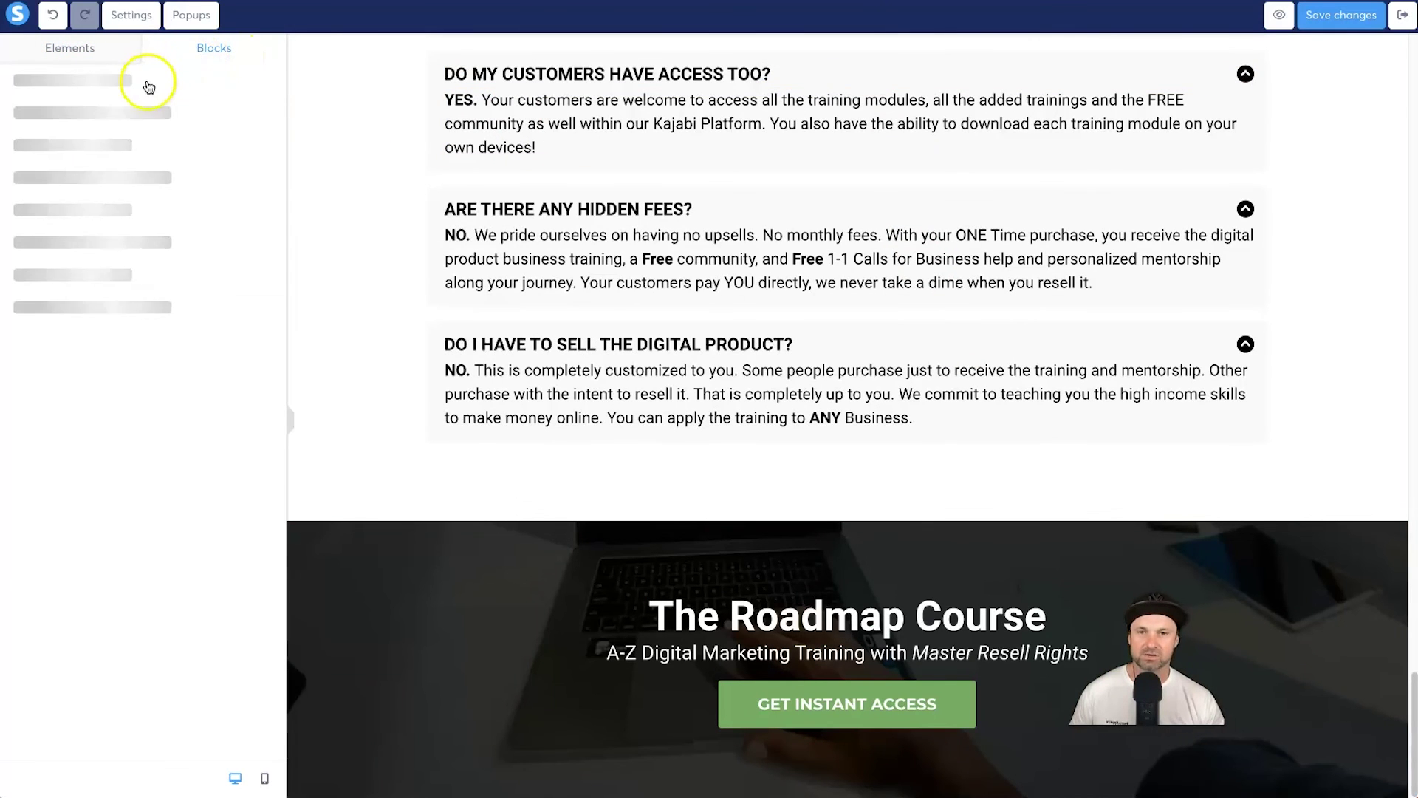
click(91, 81)
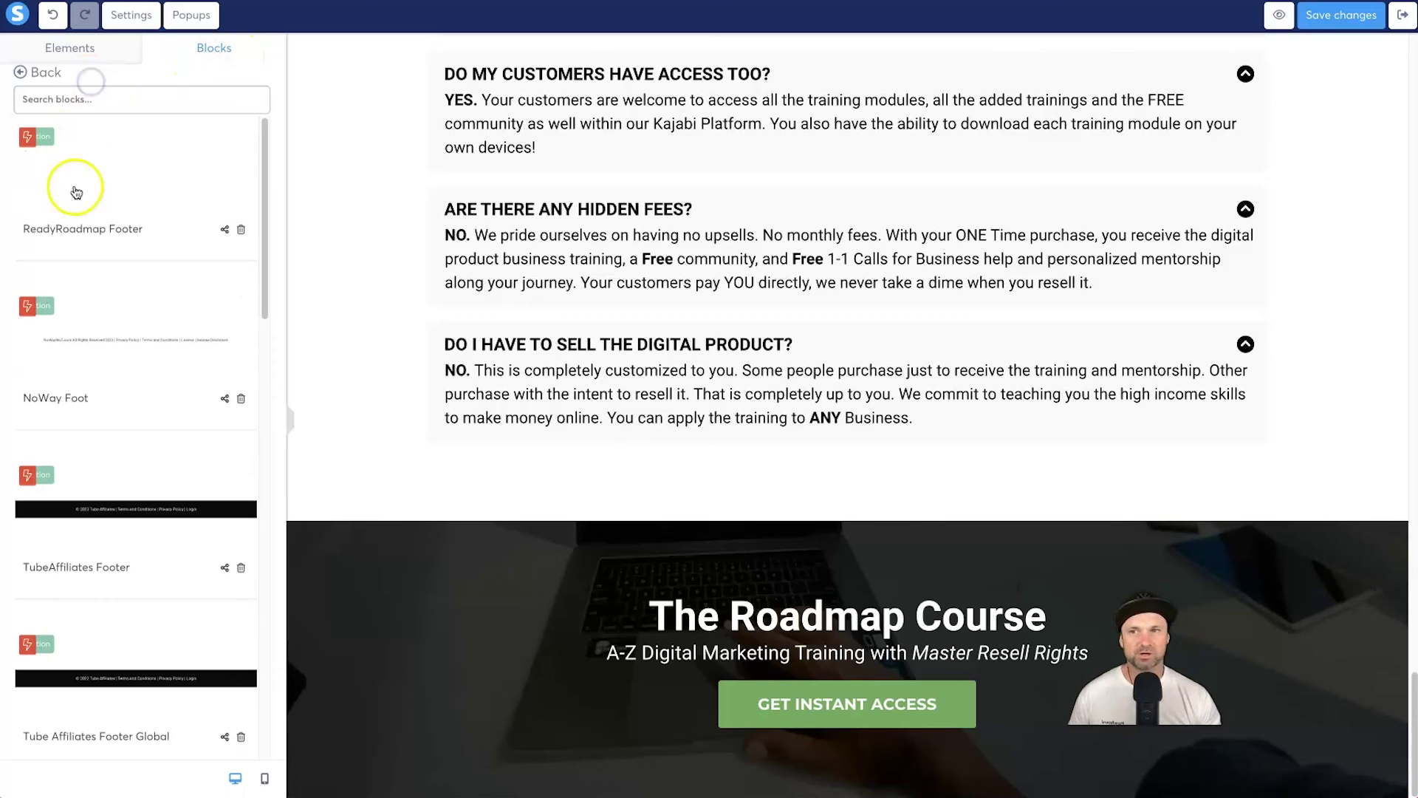
scroll(133, 370, down, 2)
scroll(633, 370, down, 1)
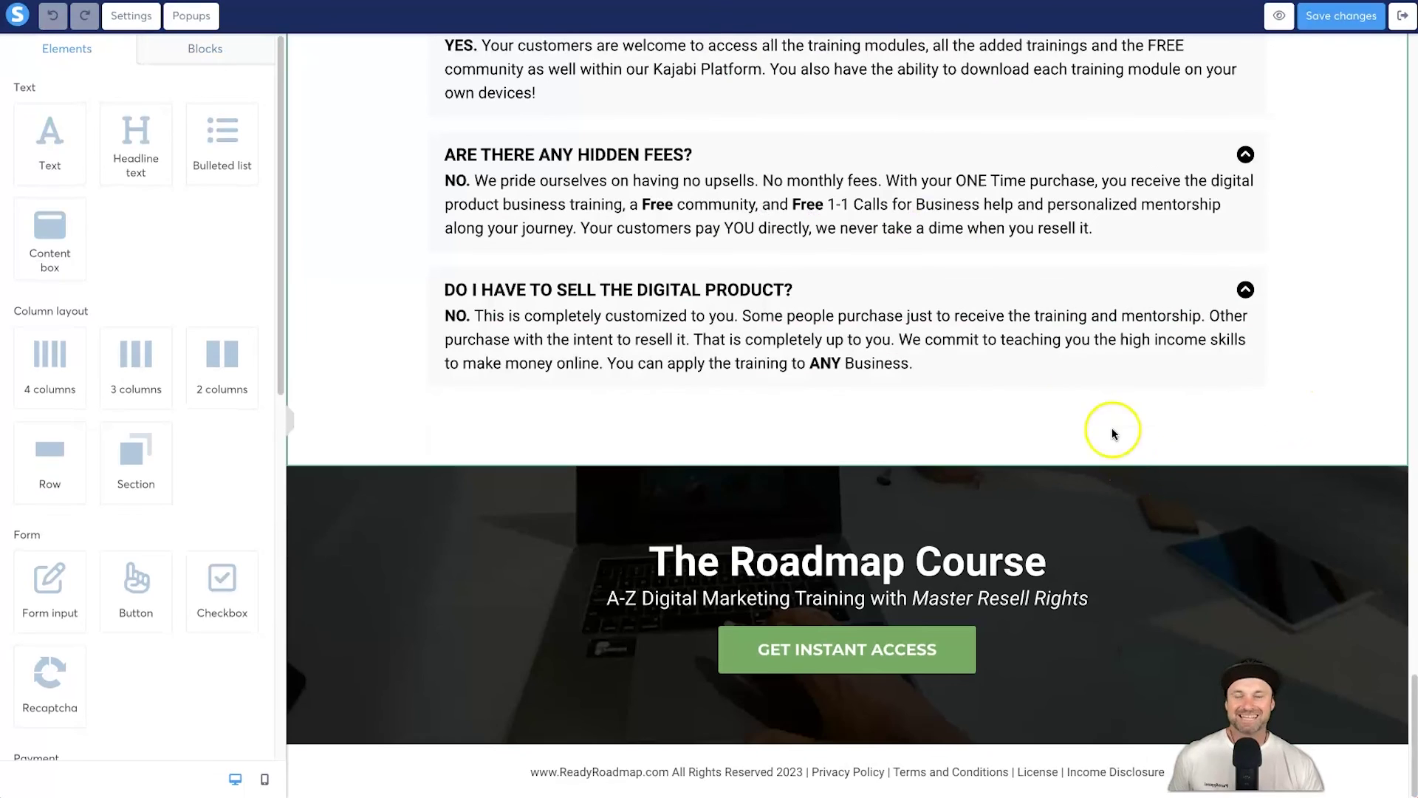
Step: Save the Sales Page changes and leave the page editor
scroll(1088, 380, up, 20)
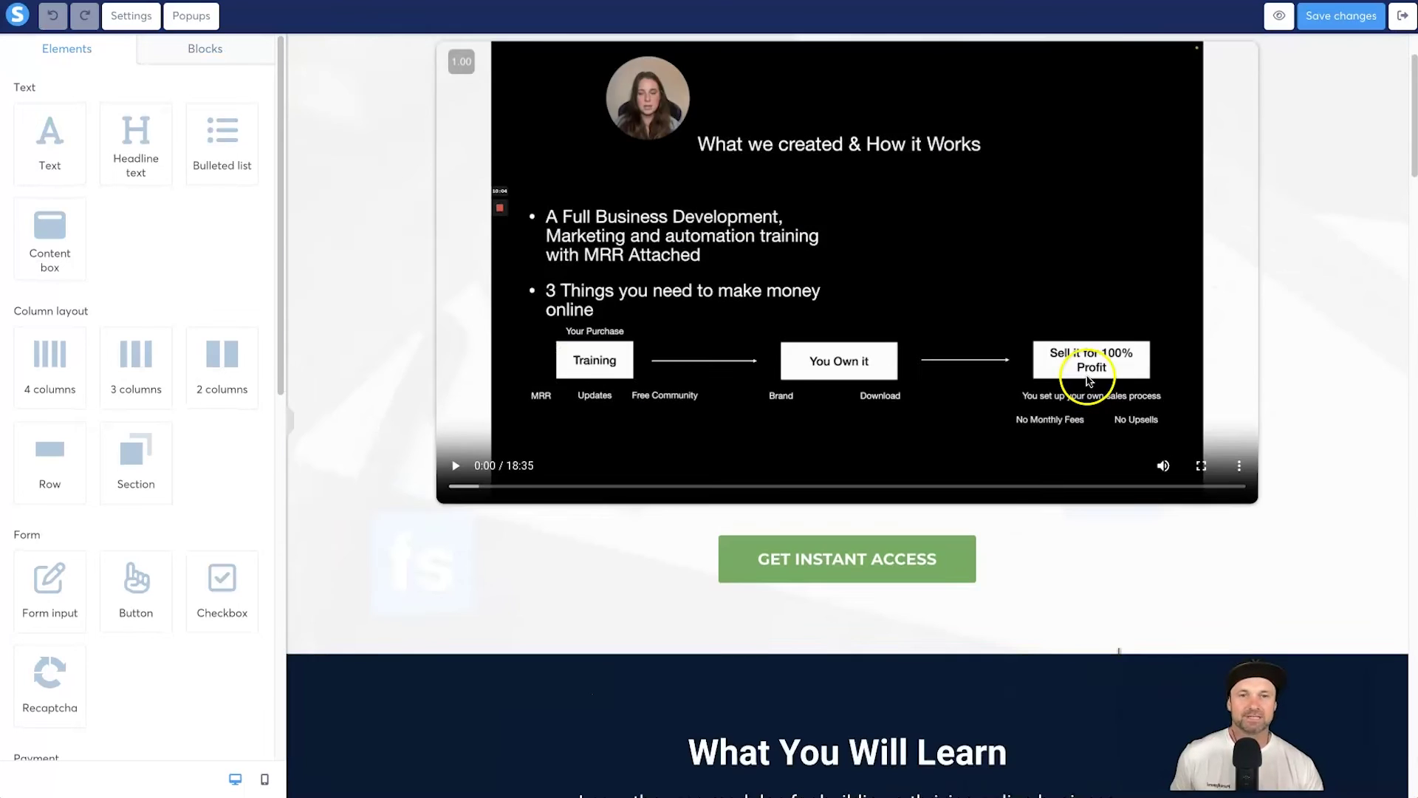
scroll(1100, 348, up, 2)
click(1341, 15)
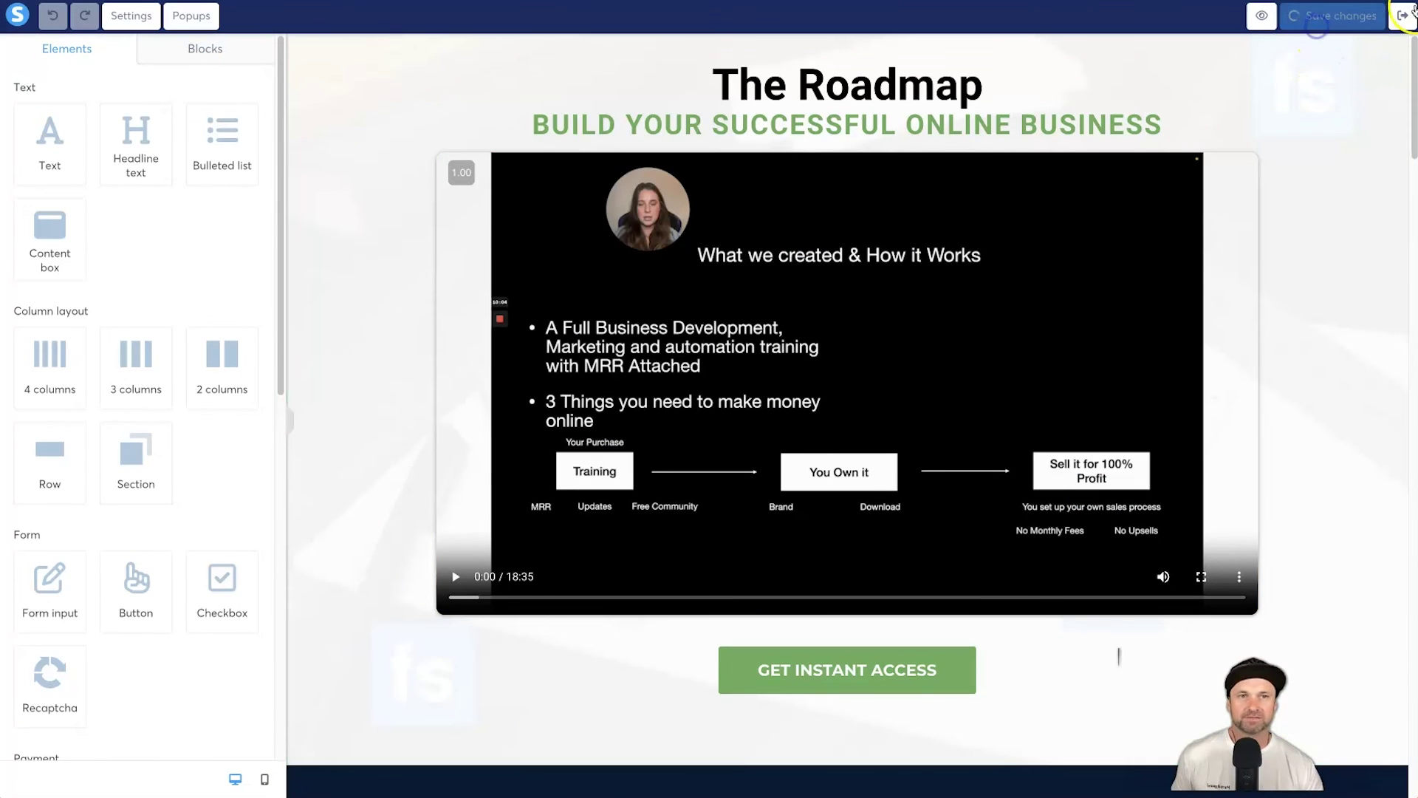
click(1406, 16)
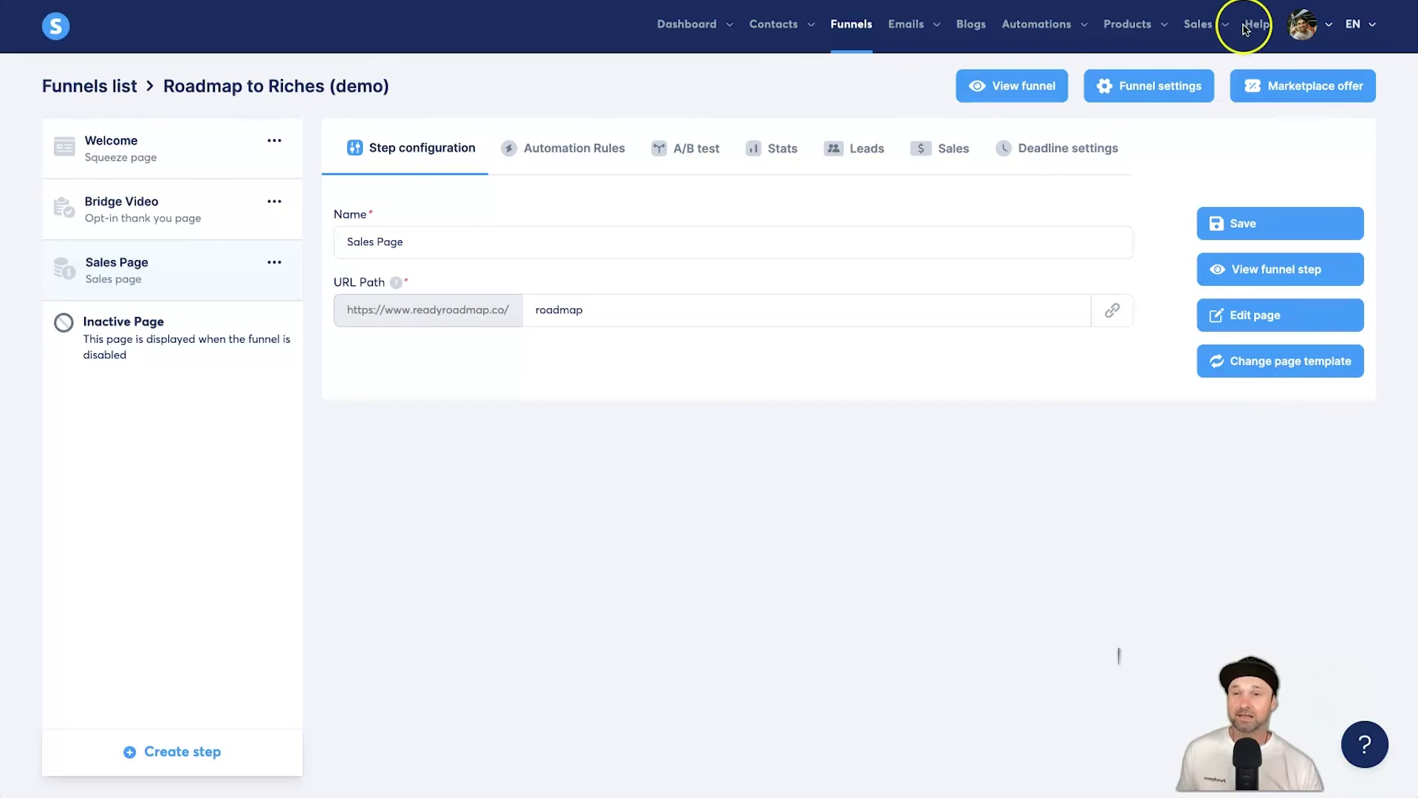
Step: Open the [SHARE] Full Roadmap NoWay9to5.com funnel from the funnels list and examine which page steps it contains
click(54, 93)
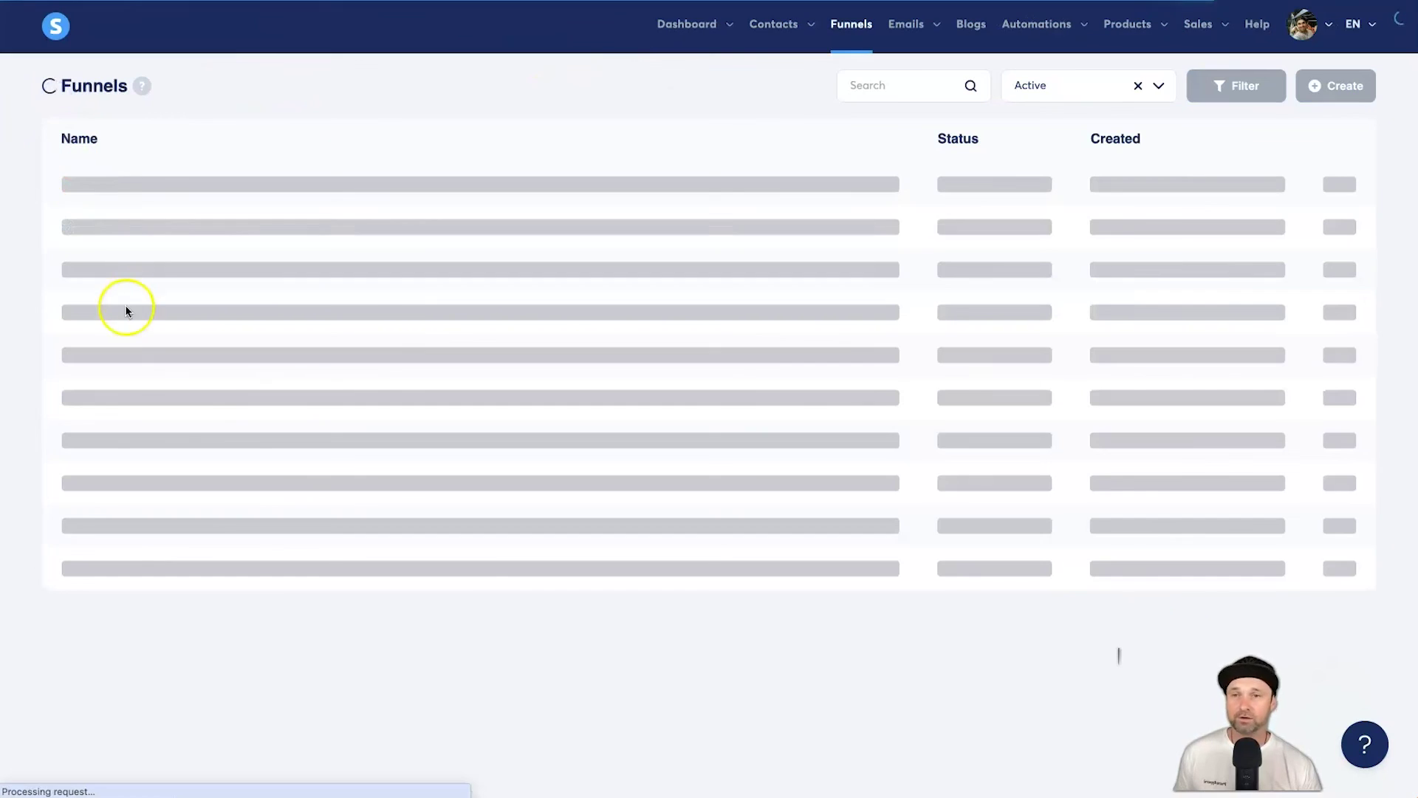
click(162, 275)
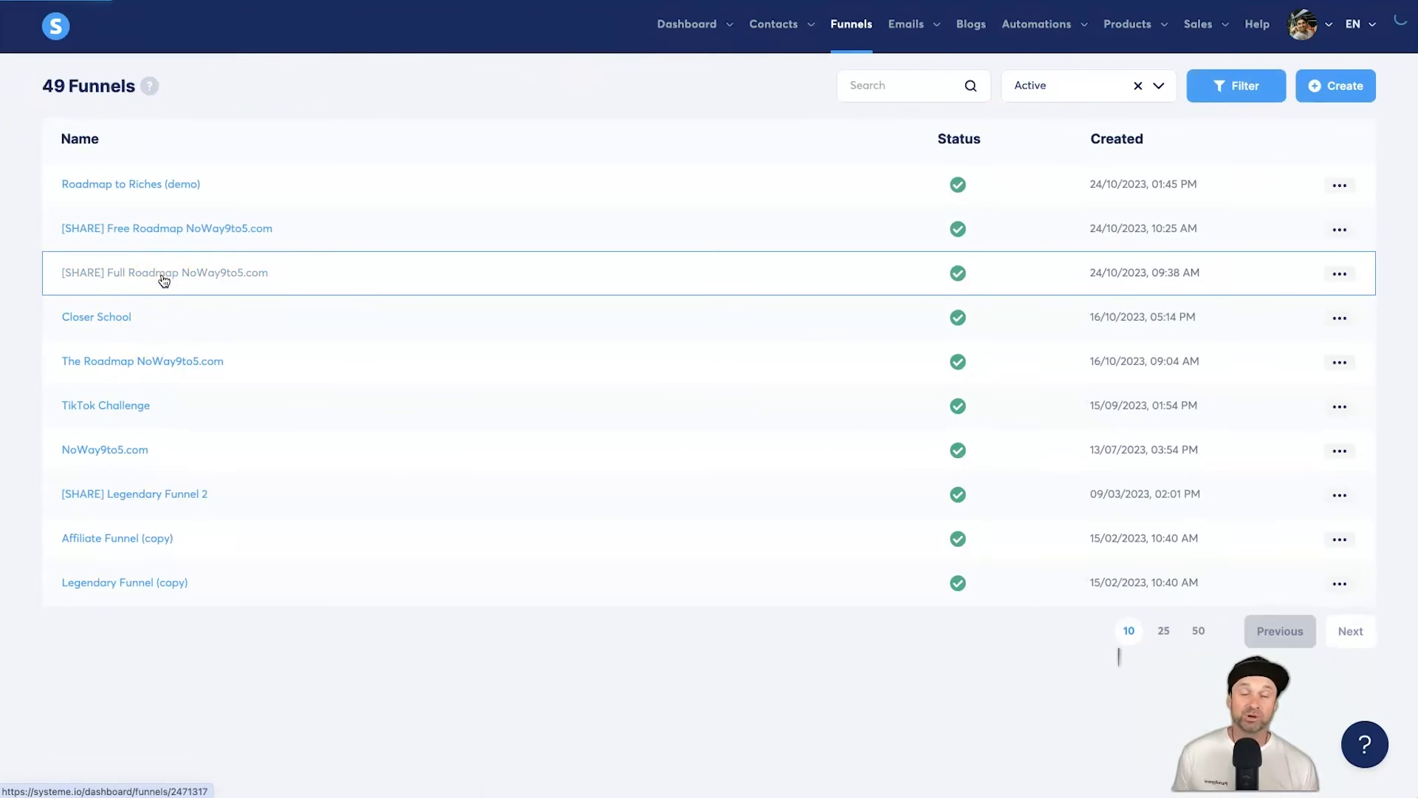
scroll(170, 288, down, 2)
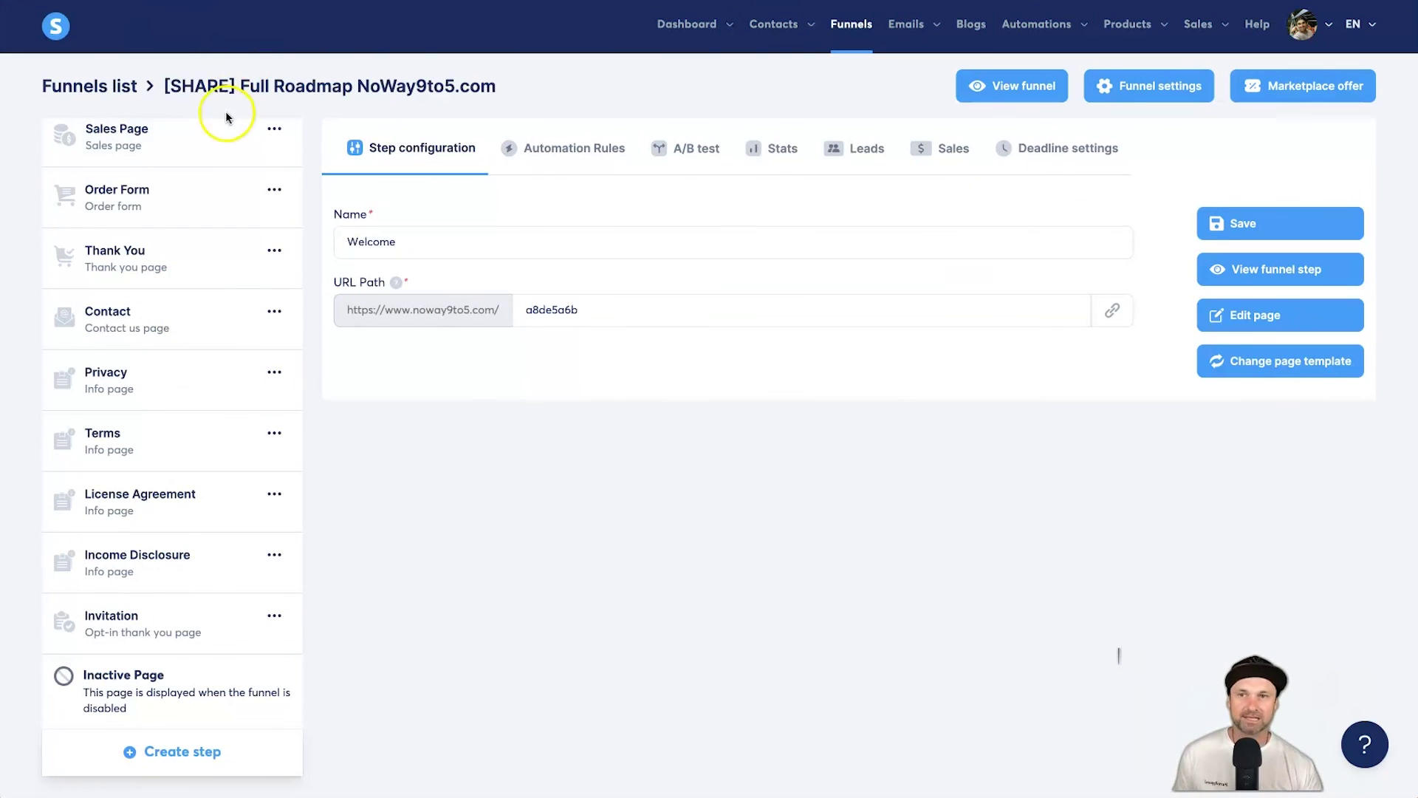
scroll(211, 188, up, 2)
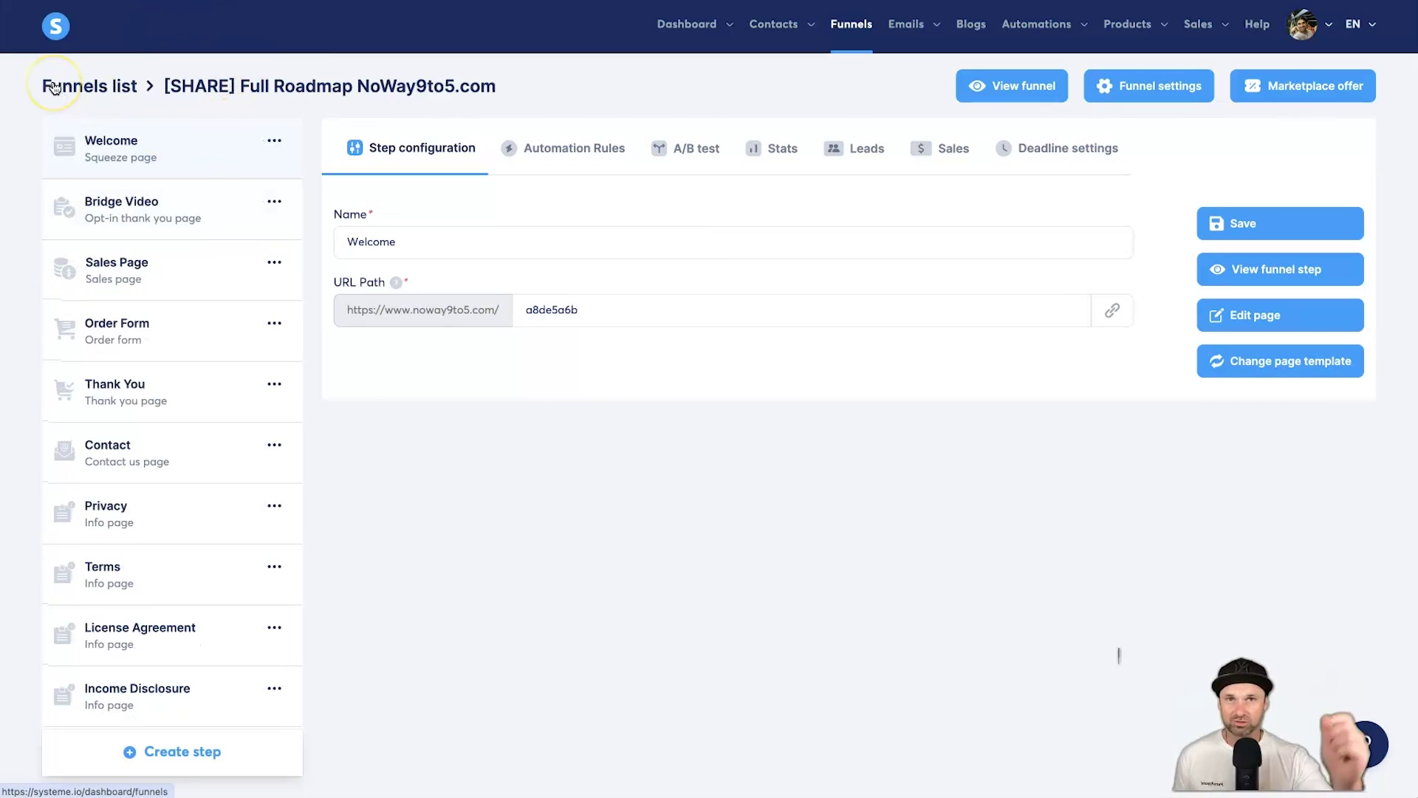